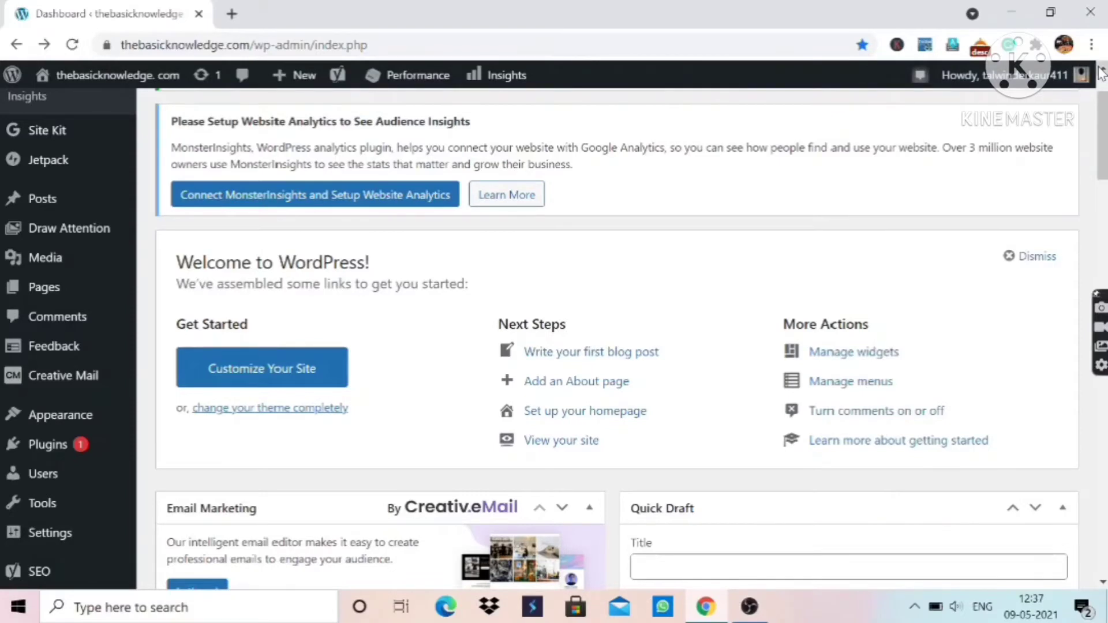
Search the plugin directory for "yoast seo" from the page for adding new plugins.
scroll(1101, 72, up, 2)
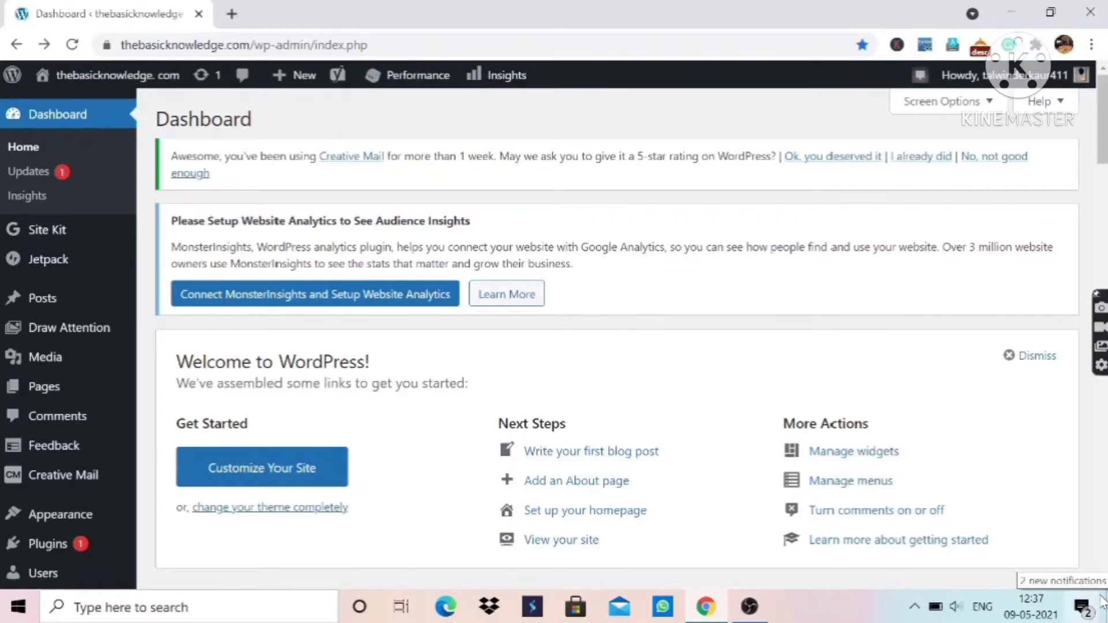
scroll(1102, 586, down, 2)
scroll(1103, 586, down, 4)
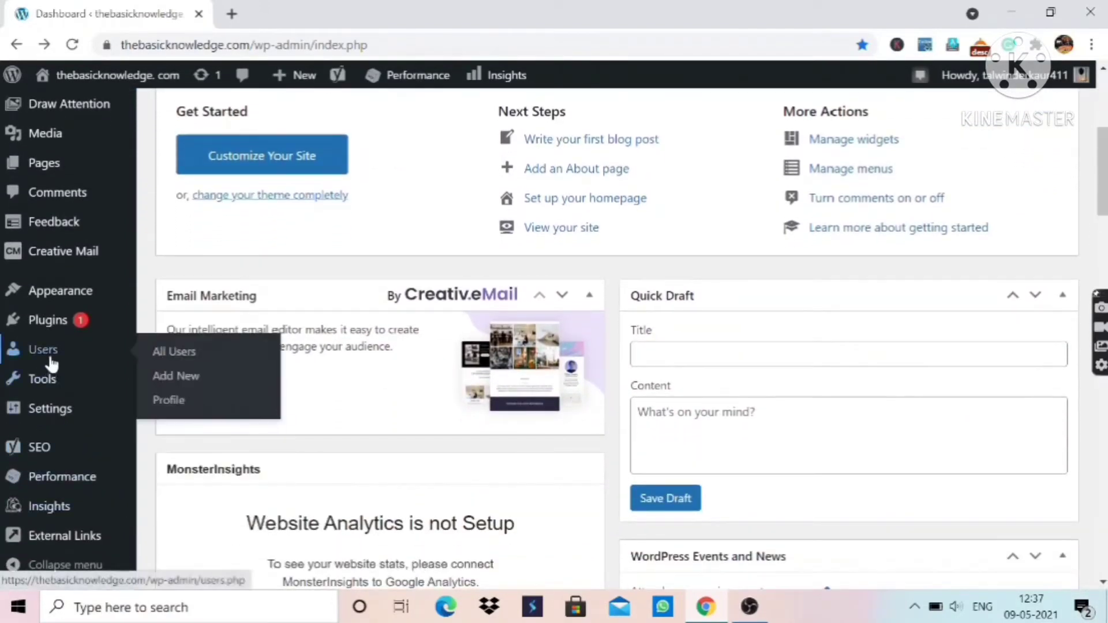
mouse_move(62, 330)
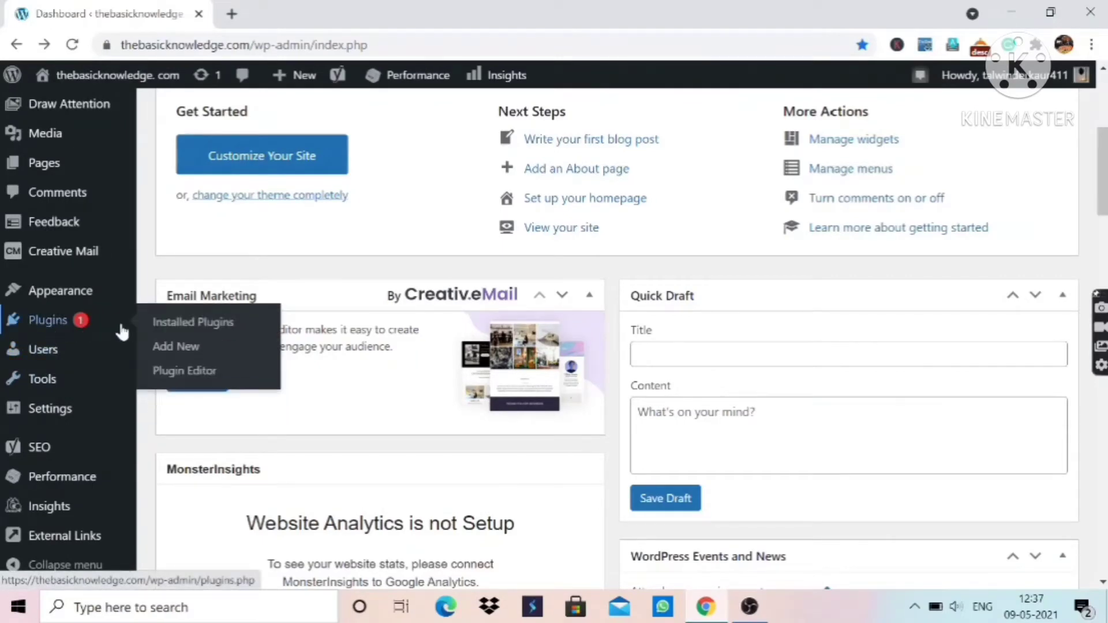
click(173, 348)
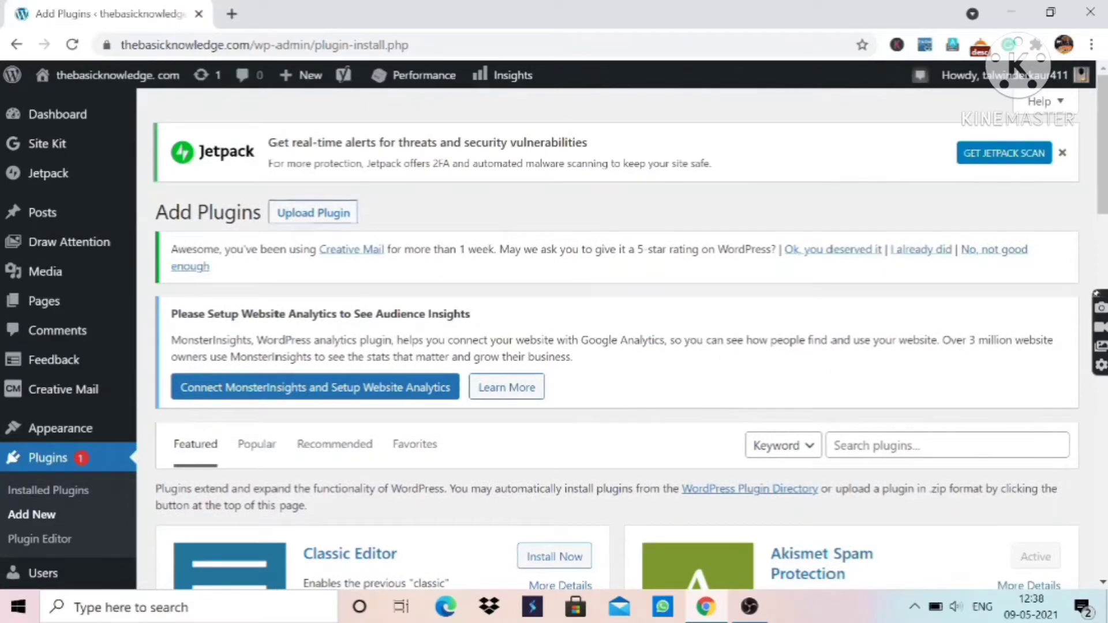
click(923, 446)
text(yoast)
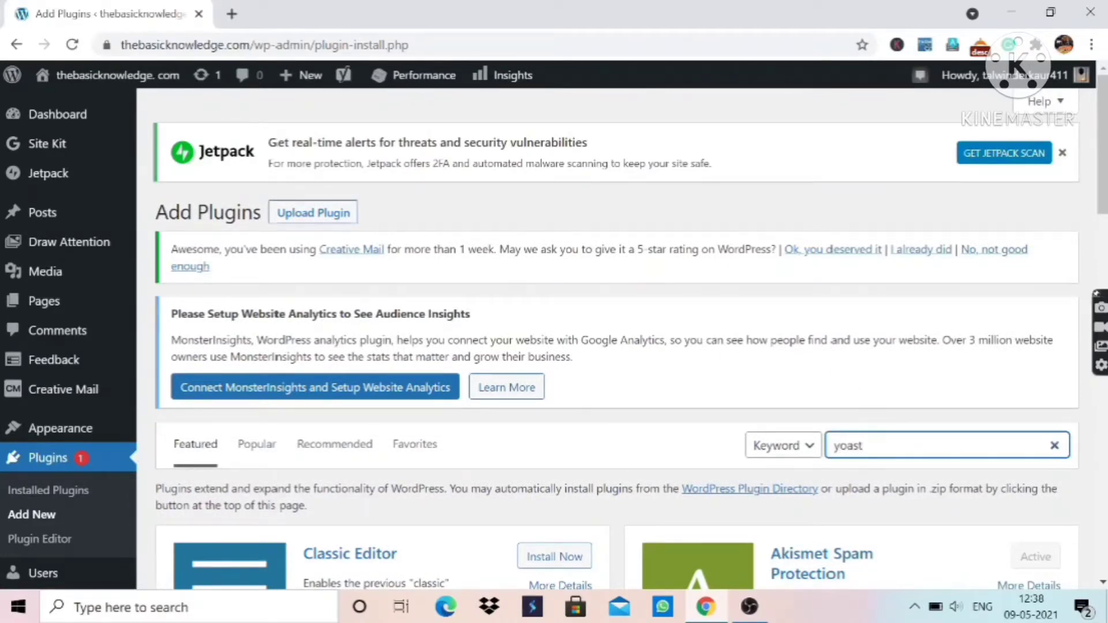
text( seo)
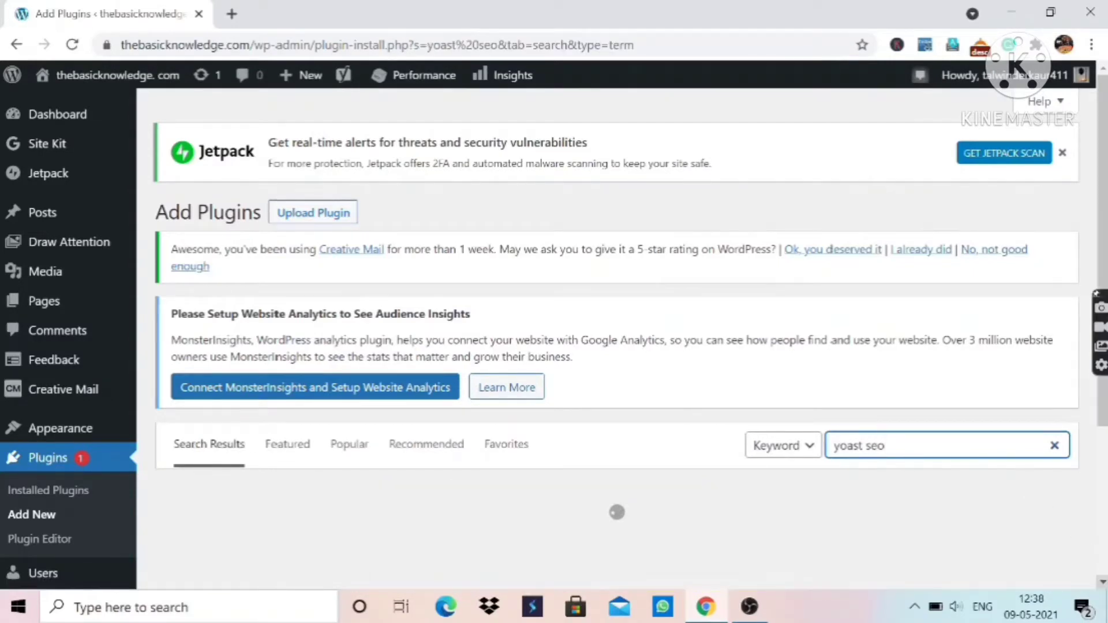
scroll(1009, 512, down, 3)
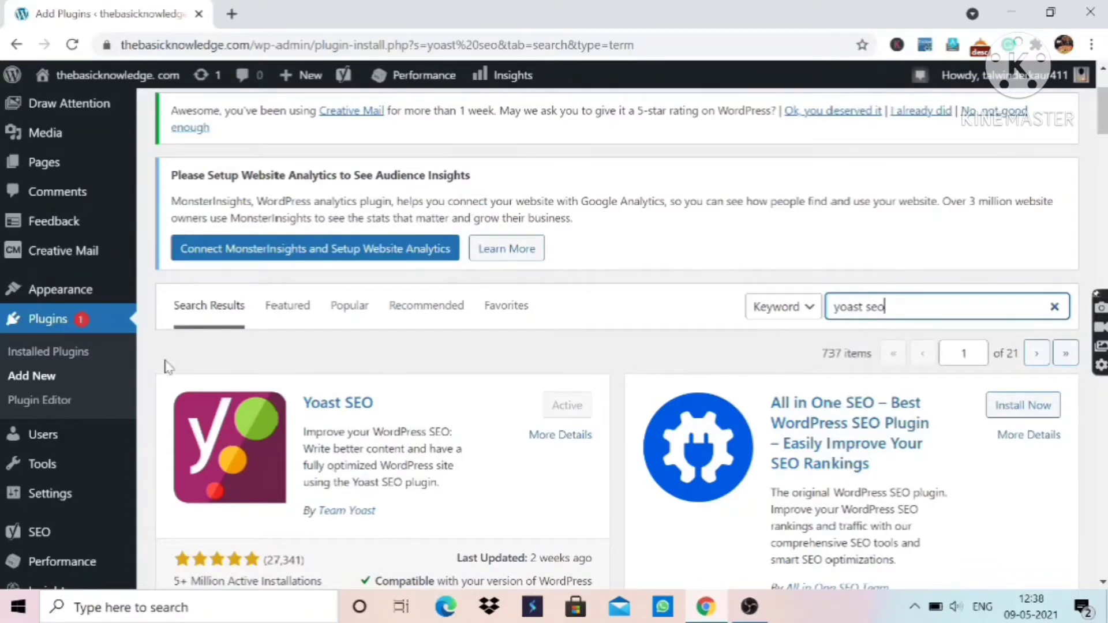
Open the list of installed plugins and look through its entries.
click(104, 359)
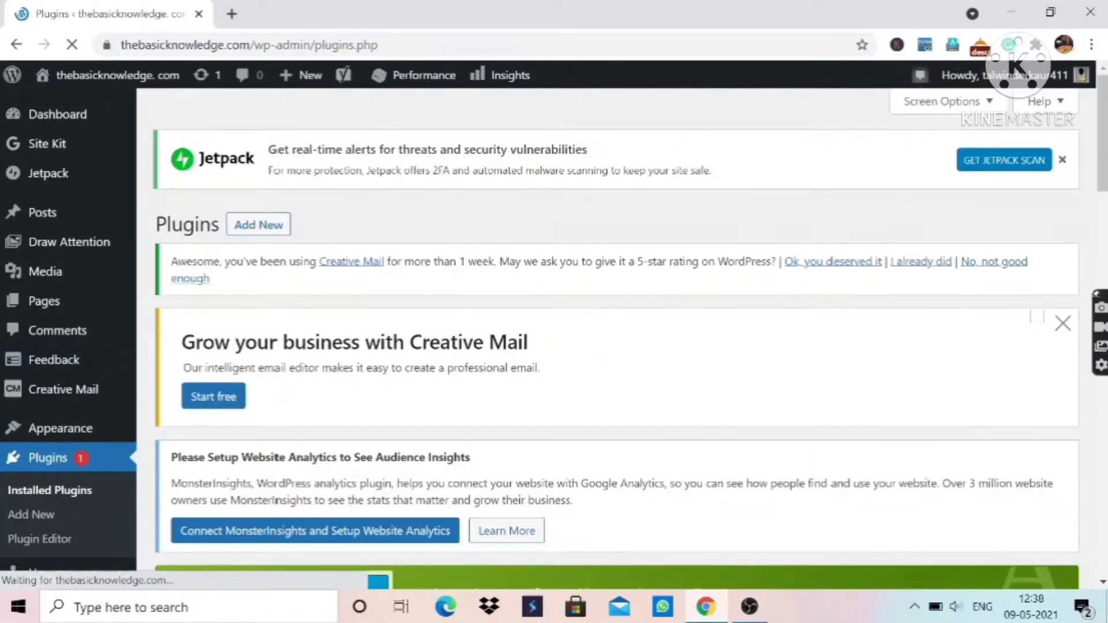
click(1102, 583)
scroll(1103, 583, down, 6)
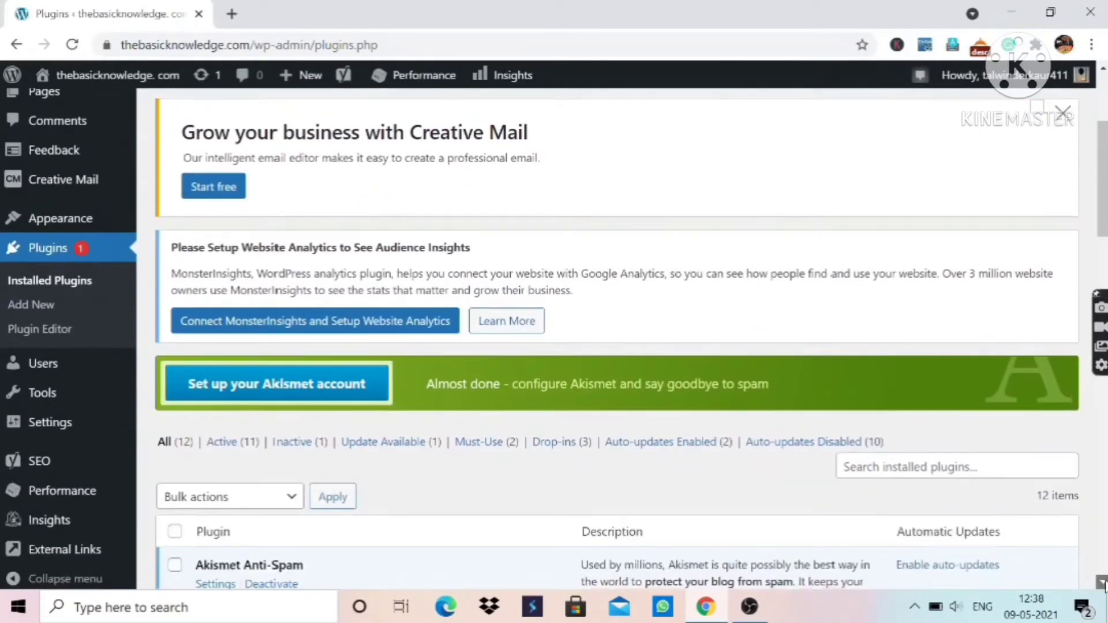
scroll(1102, 583, down, 4)
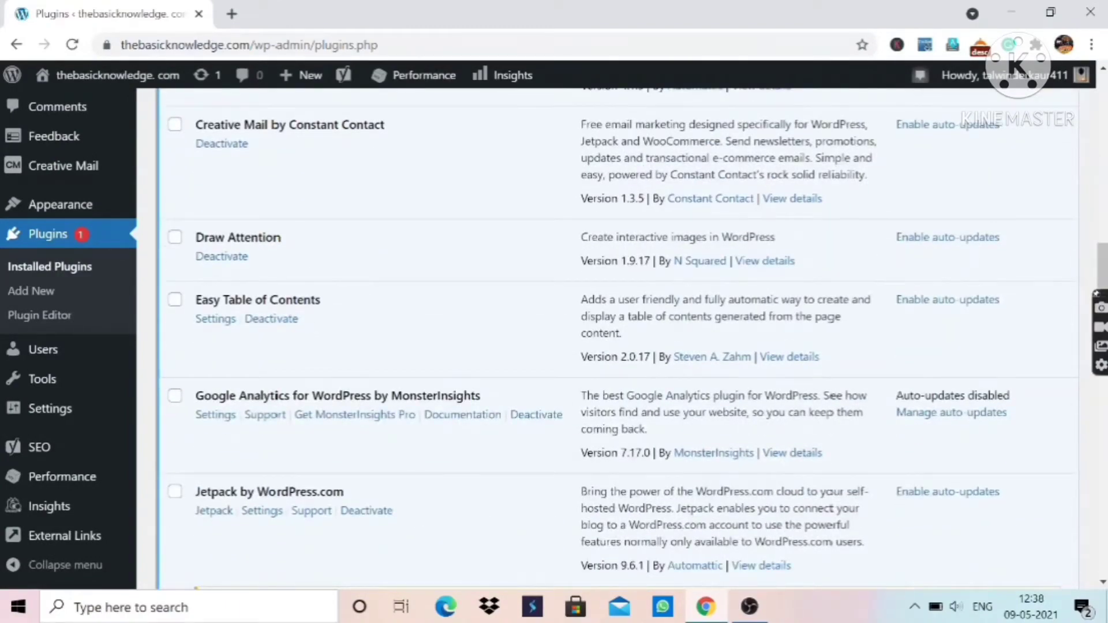
scroll(1106, 167, up, 10)
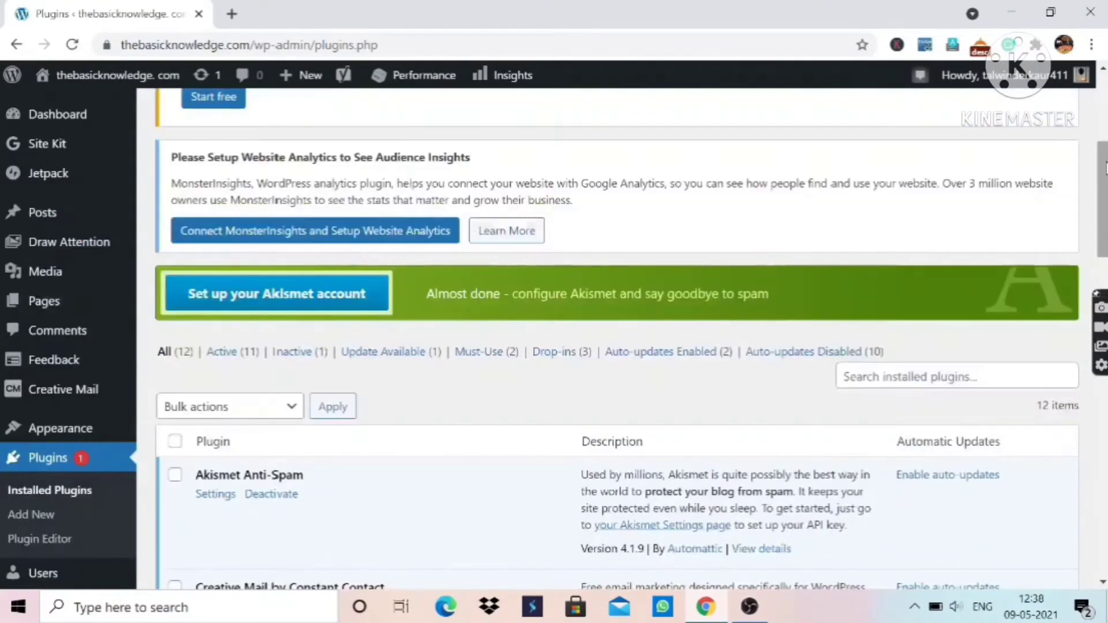
scroll(1106, 130, up, 5)
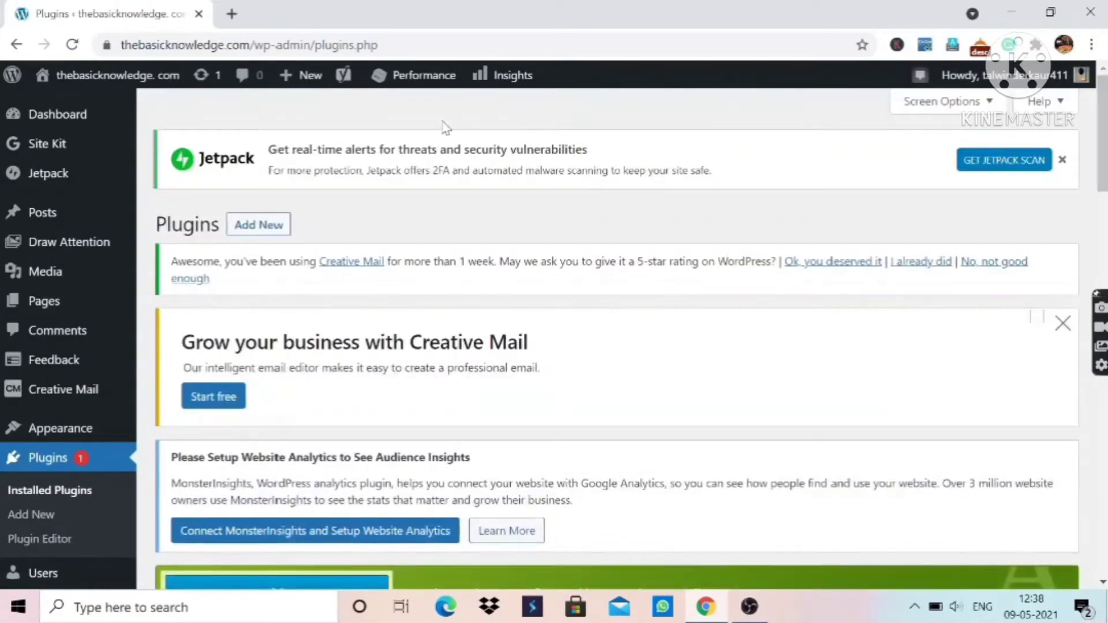
Start a new blog post in the block editor.
mouse_move(73, 211)
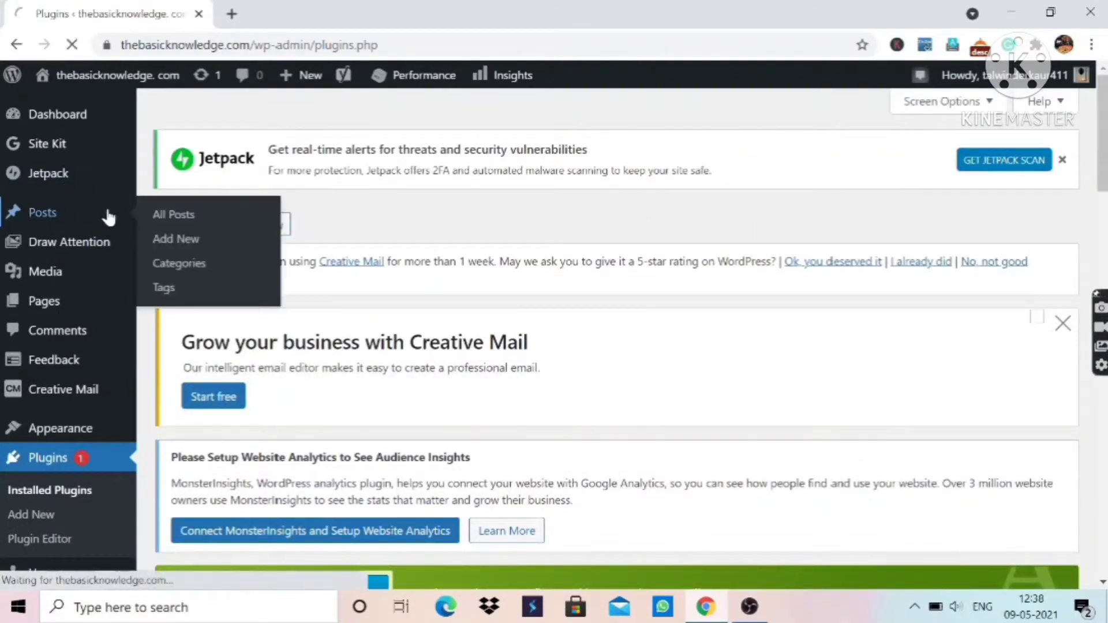
click(180, 245)
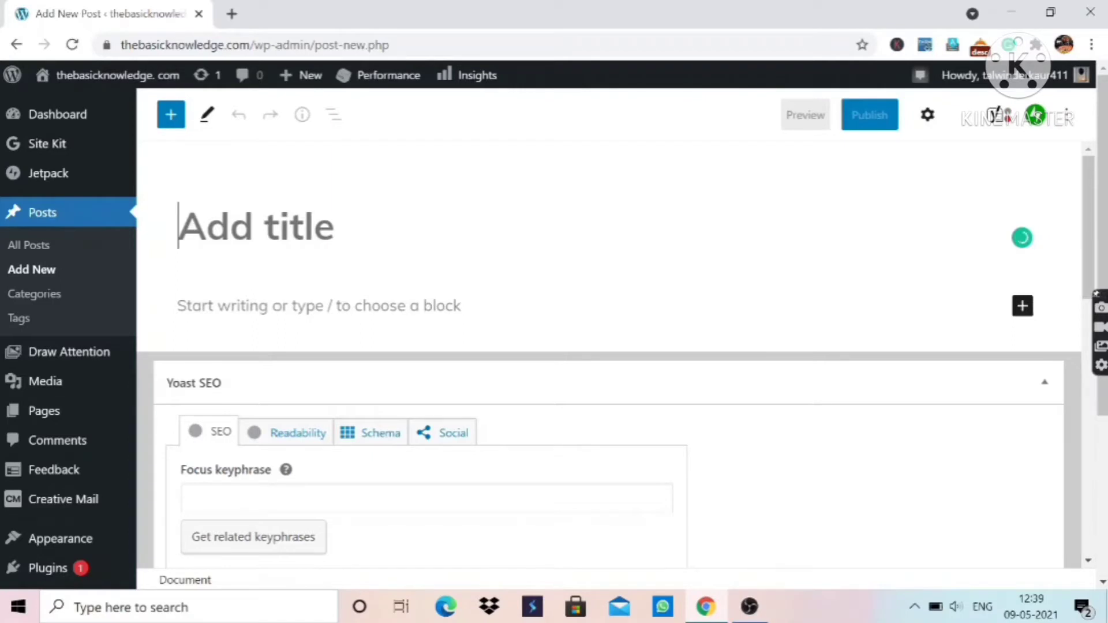
text(hoiw)
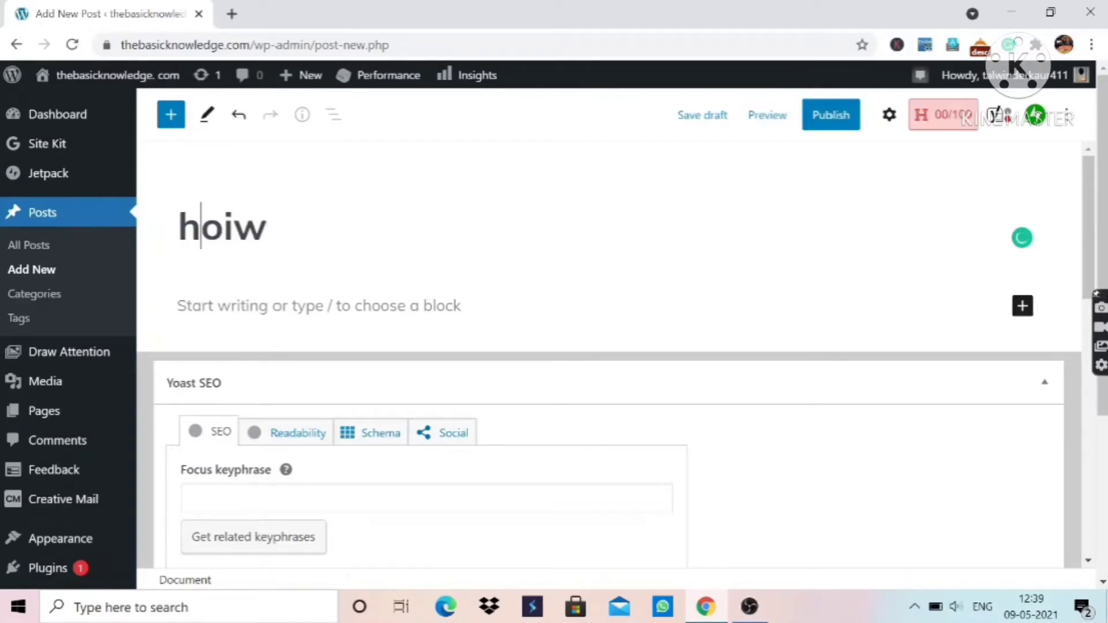
key(BackSpace)
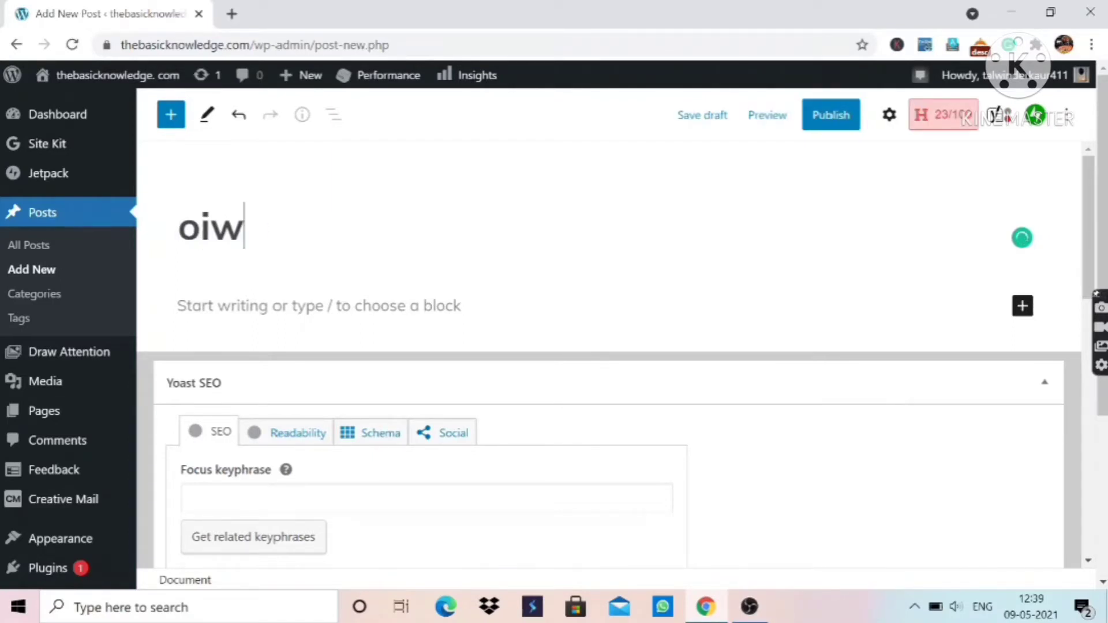
key(BackSpace)
key(BackSpace)
key(BackSpace)
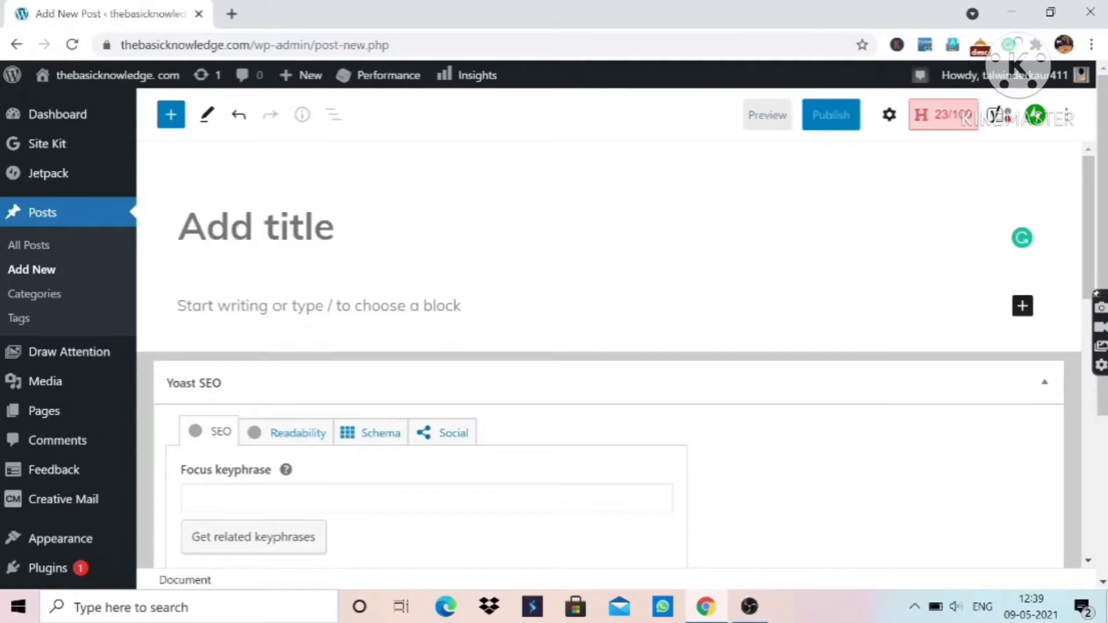
Title the post "How to use WordPress new version", applying the suggested capitalization of "WordPress".
text(How t)
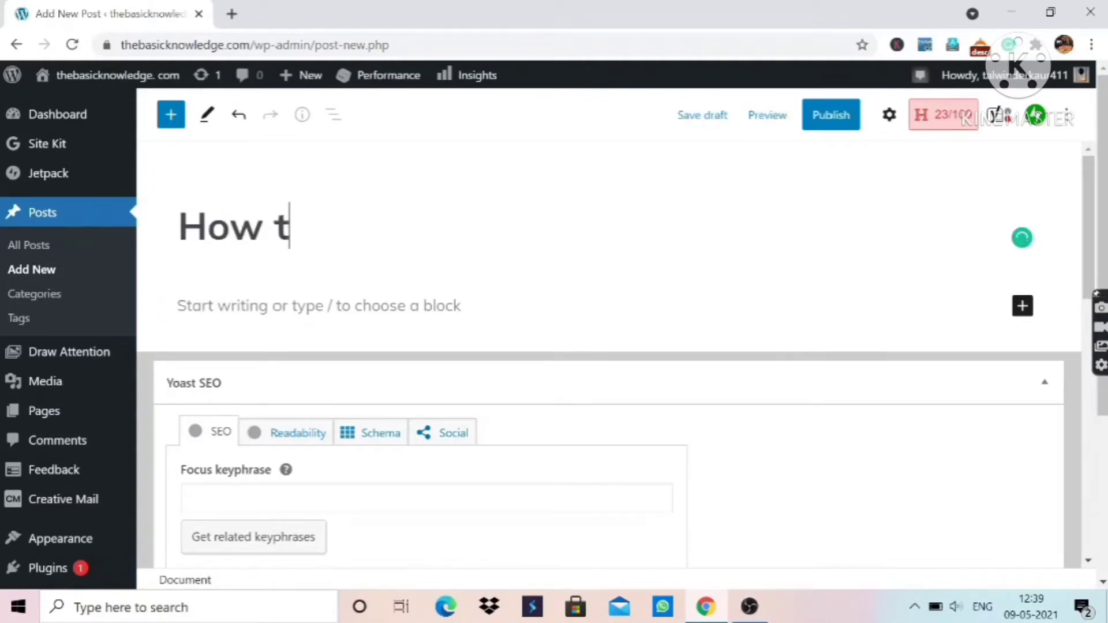
text(o use w)
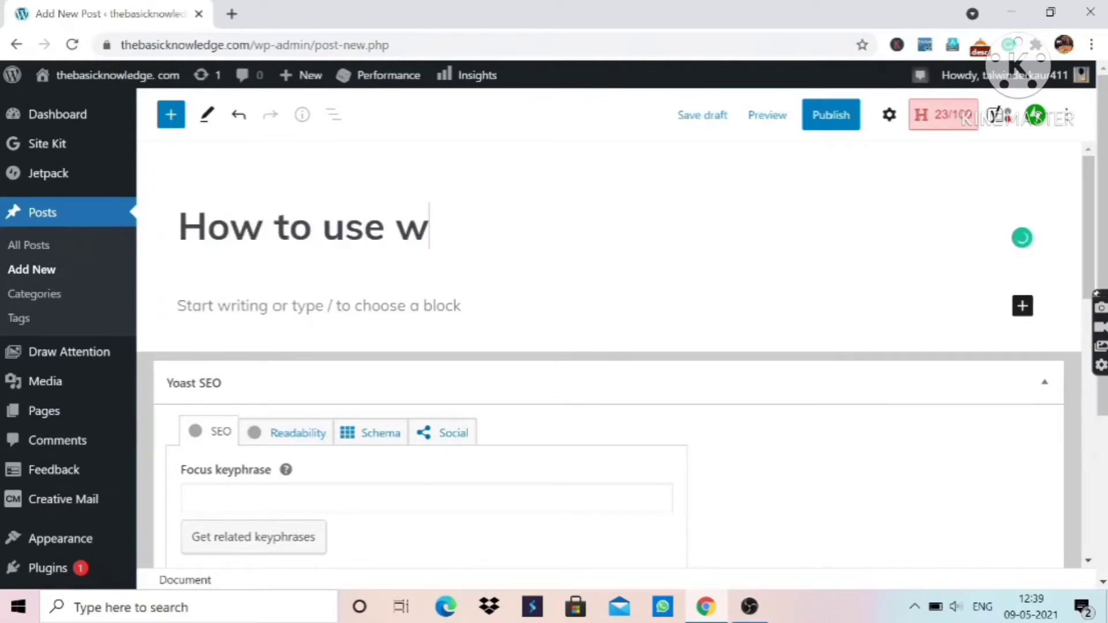
text(ordpress )
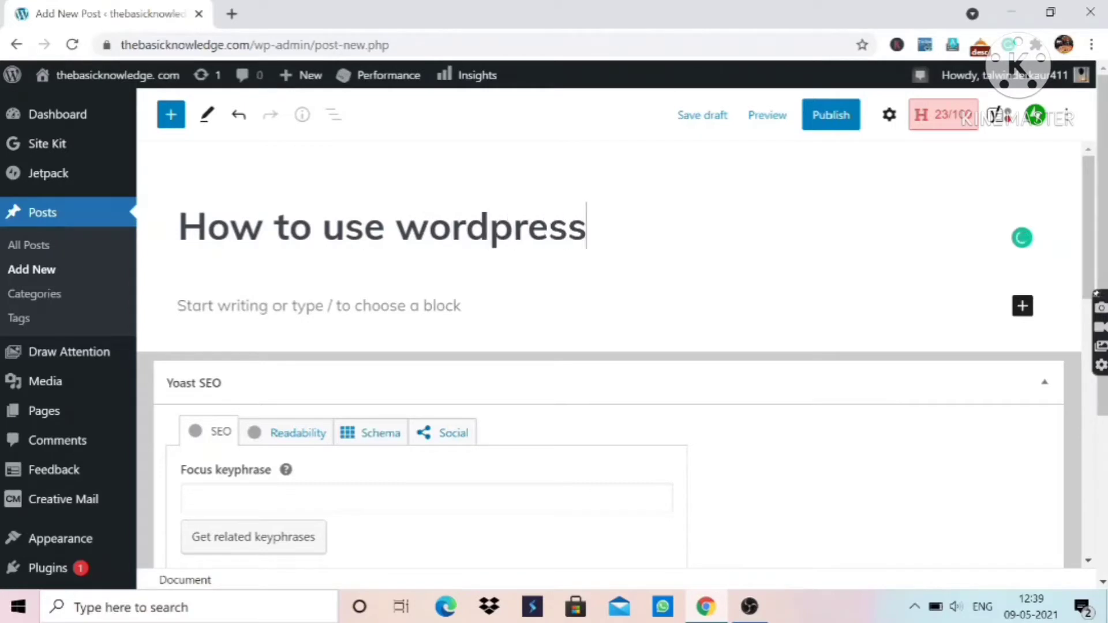
text(new b)
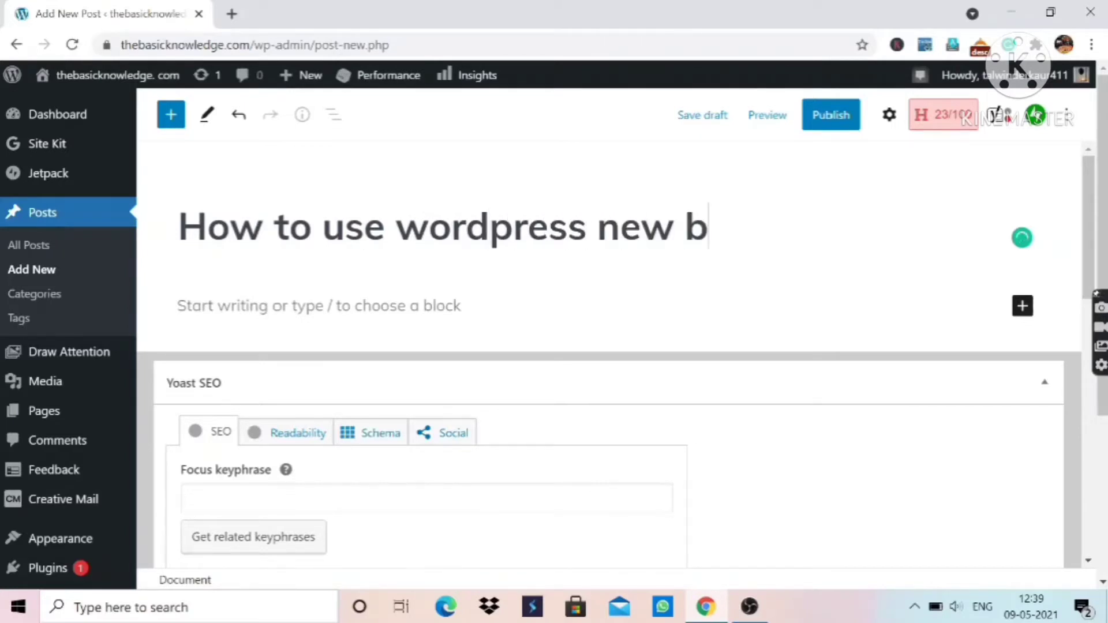
key(BackSpace)
text(v)
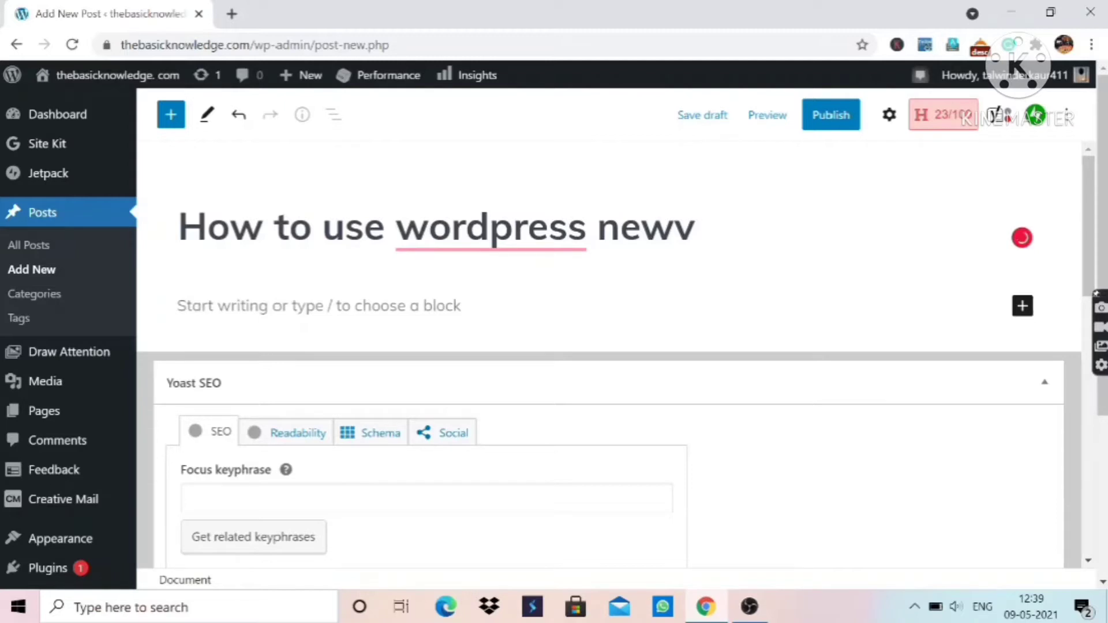
key(BackSpace)
text(cersio)
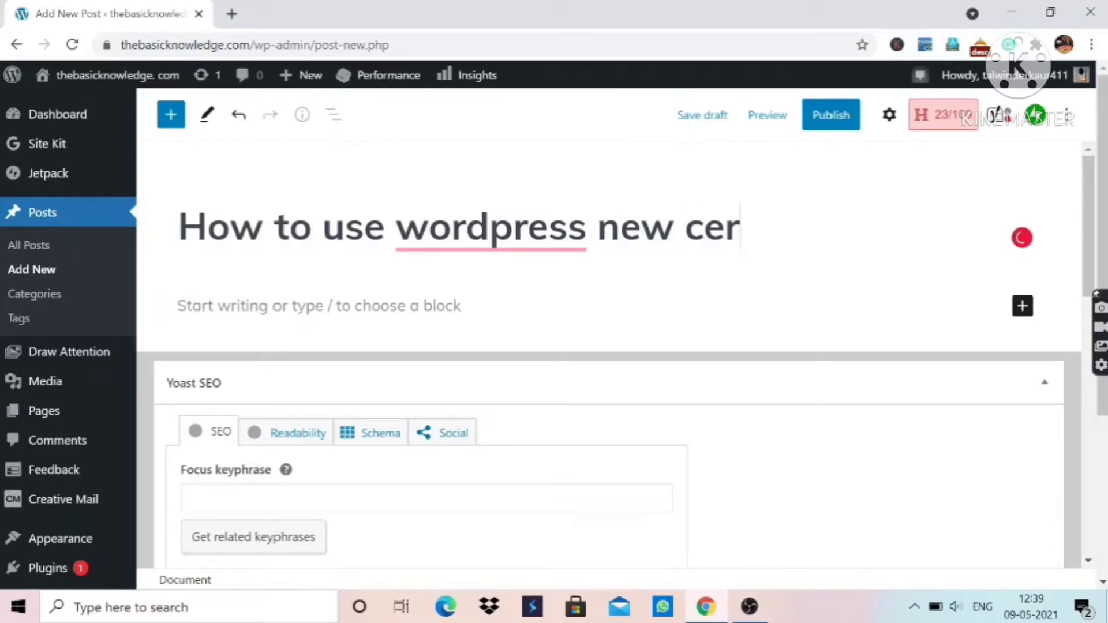
key(BackSpace)
key(BackSpace)
key(BackSpace)
key(BackSpace)
key(BackSpace)
key(BackSpace)
key(BackSpace)
key(BackSpace)
text(ver)
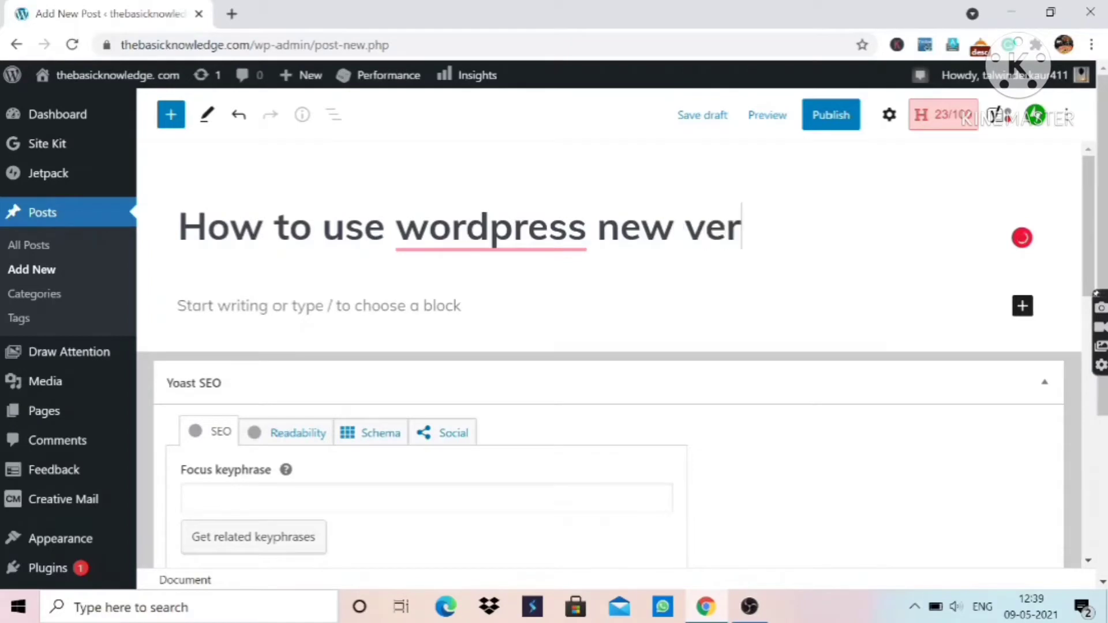
text(siom)
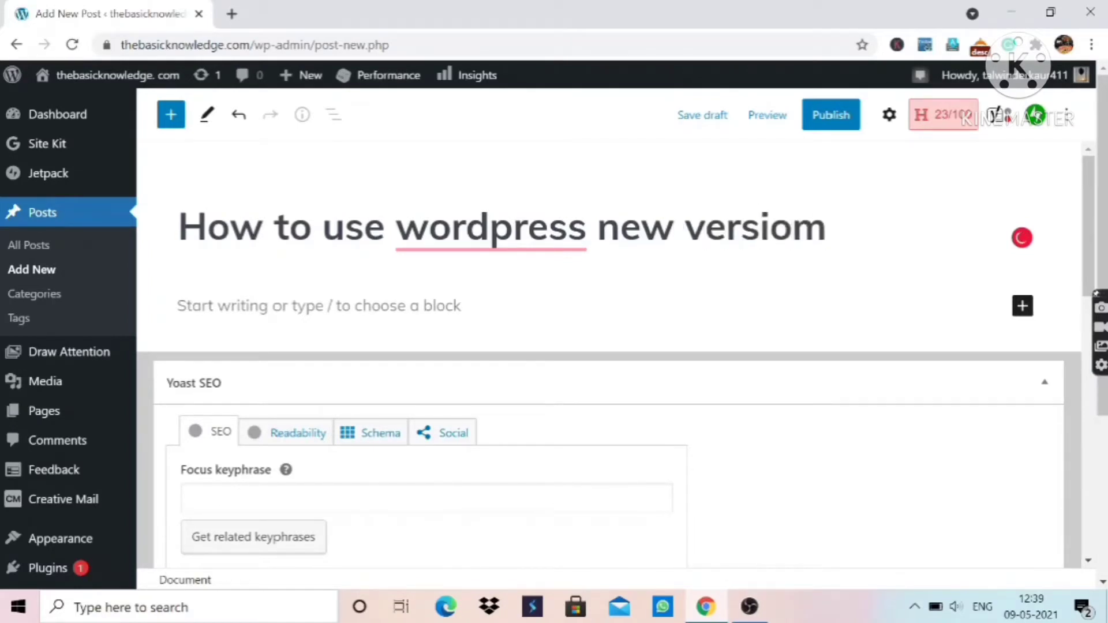
key(BackSpace)
text(n)
mouse_move(492, 230)
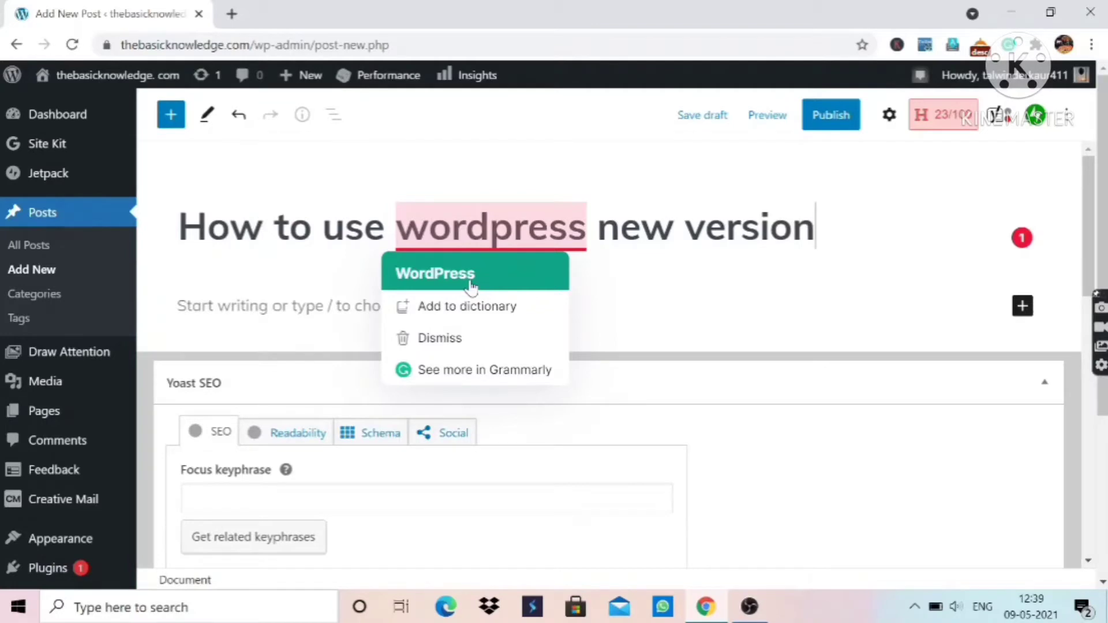
click(471, 275)
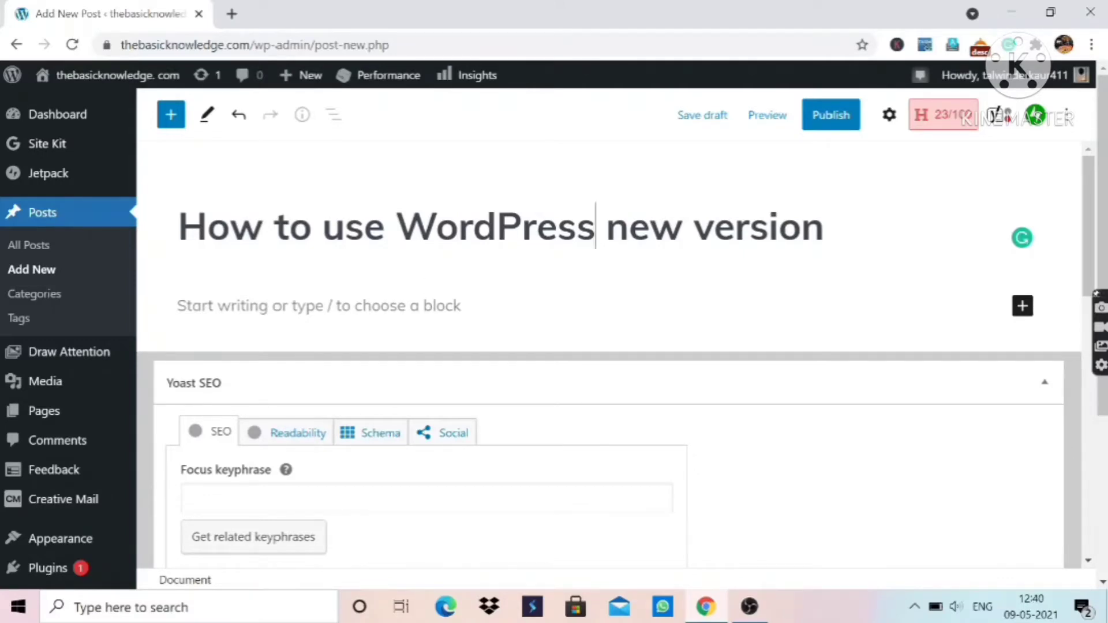
Enter the placeholder text "jfwoqewbfsqklqjnvnqdklqdkdj" as the first paragraph and start an empty paragraph below it.
click(179, 305)
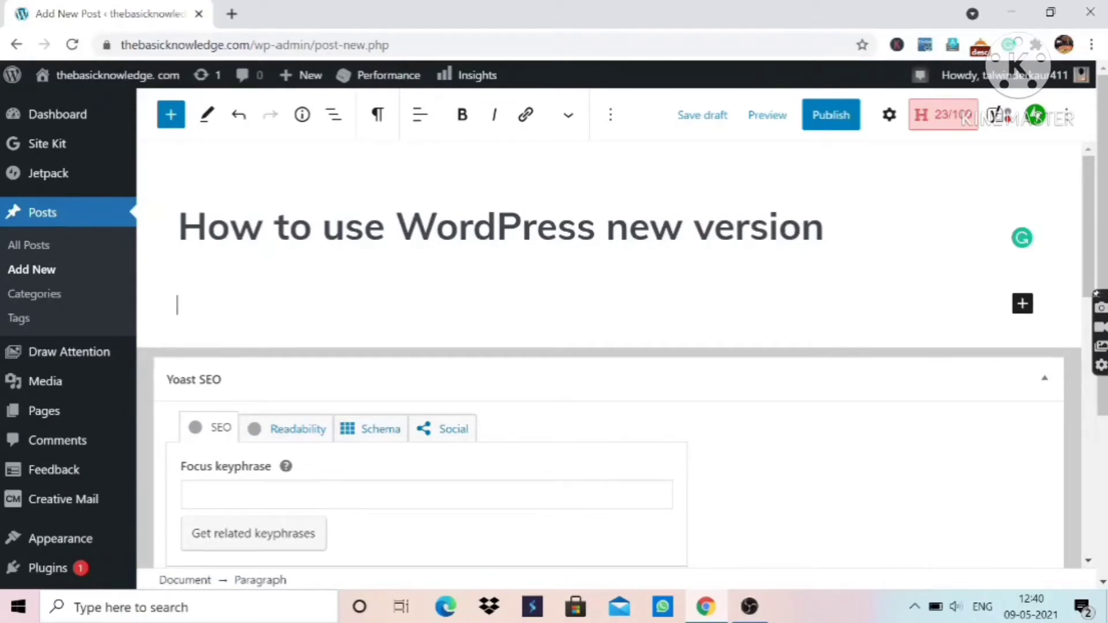
text(jfwoqewbfsqklqjnvnqdklqdkdj)
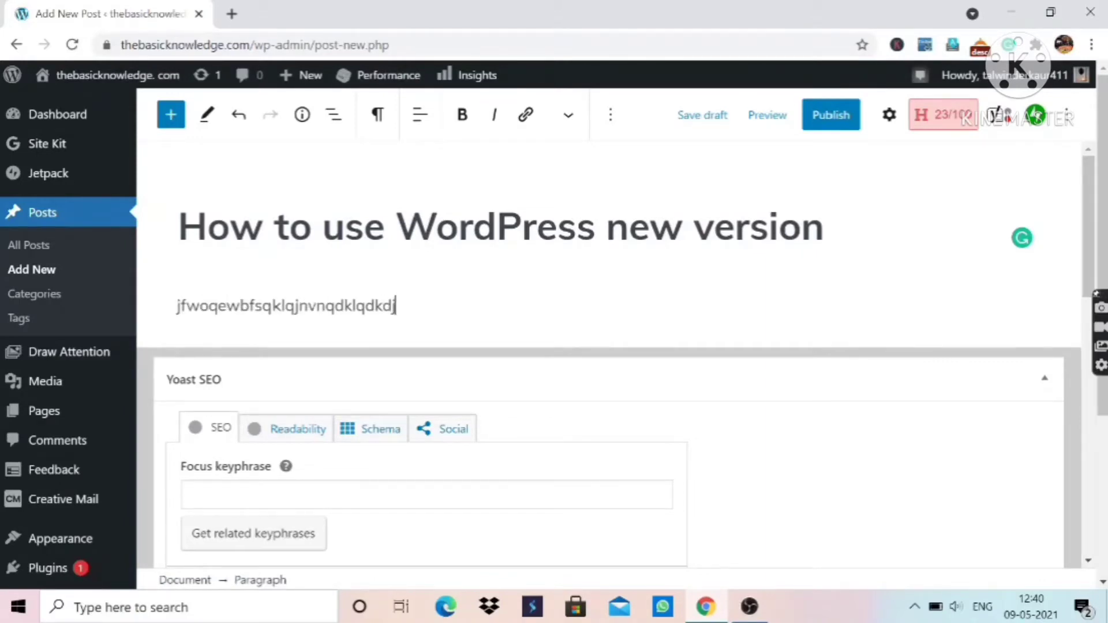
key(Return)
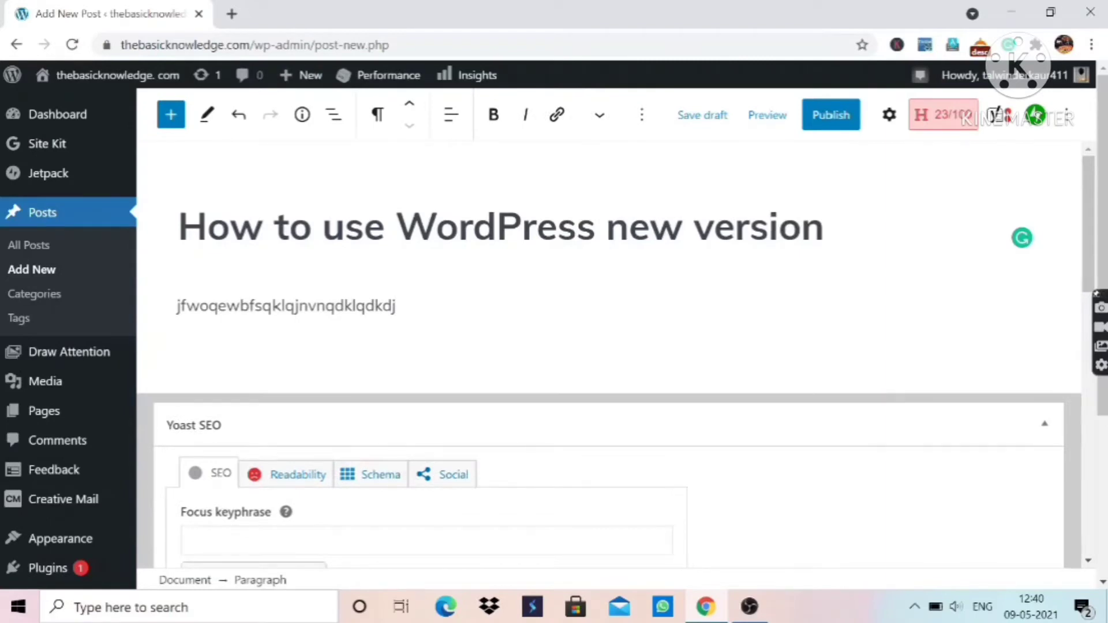
Open the block library and look through the text, media and embed blocks it offers.
click(170, 115)
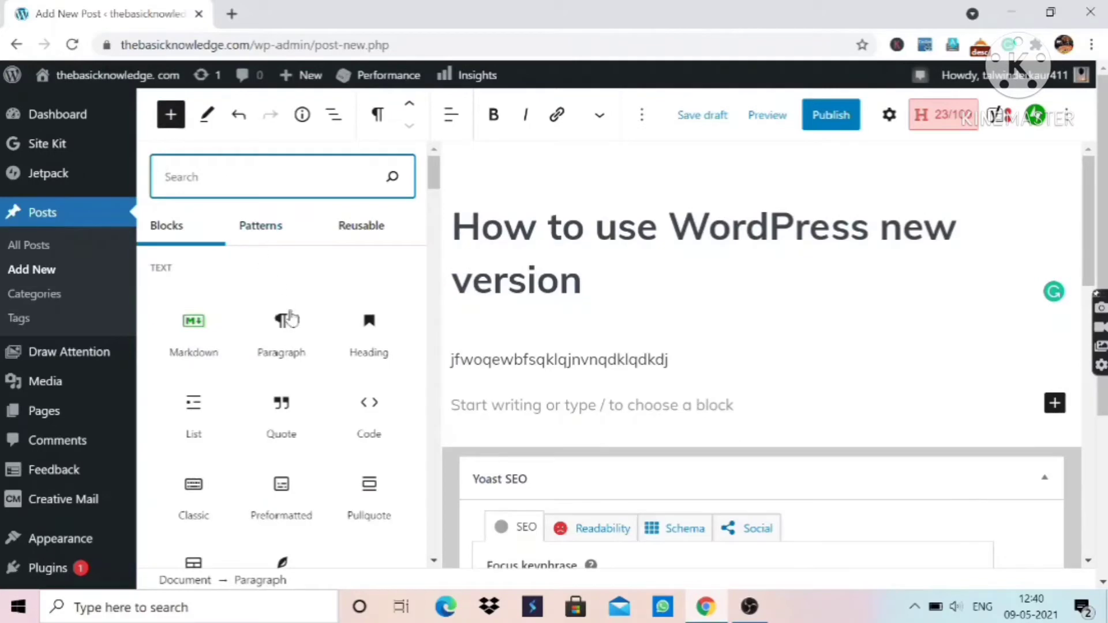
mouse_move(328, 367)
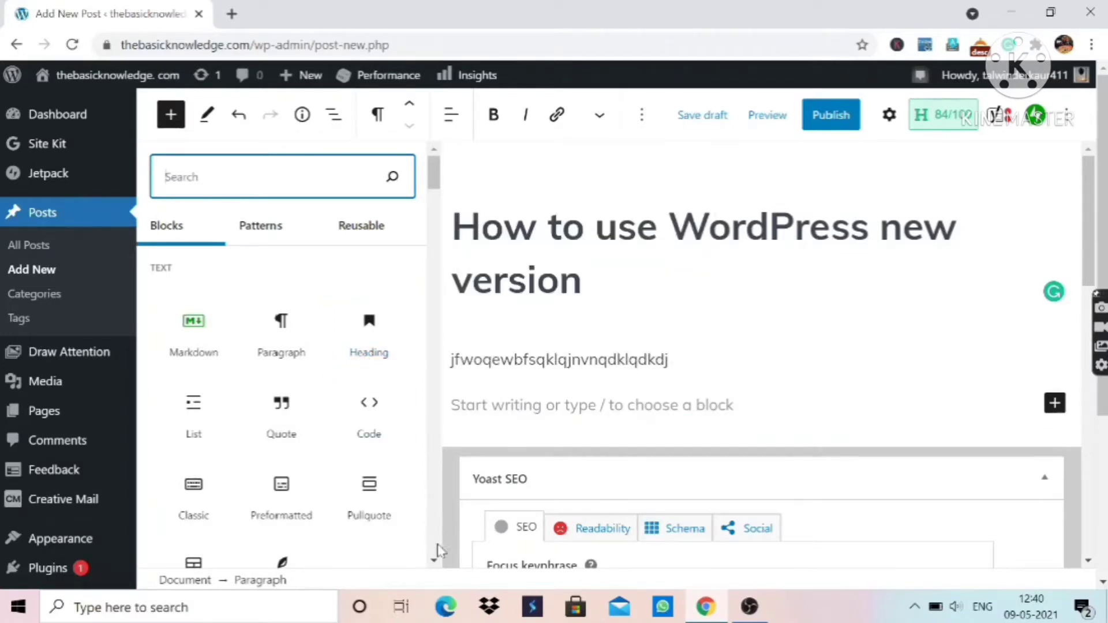
drag(437, 567, 437, 567)
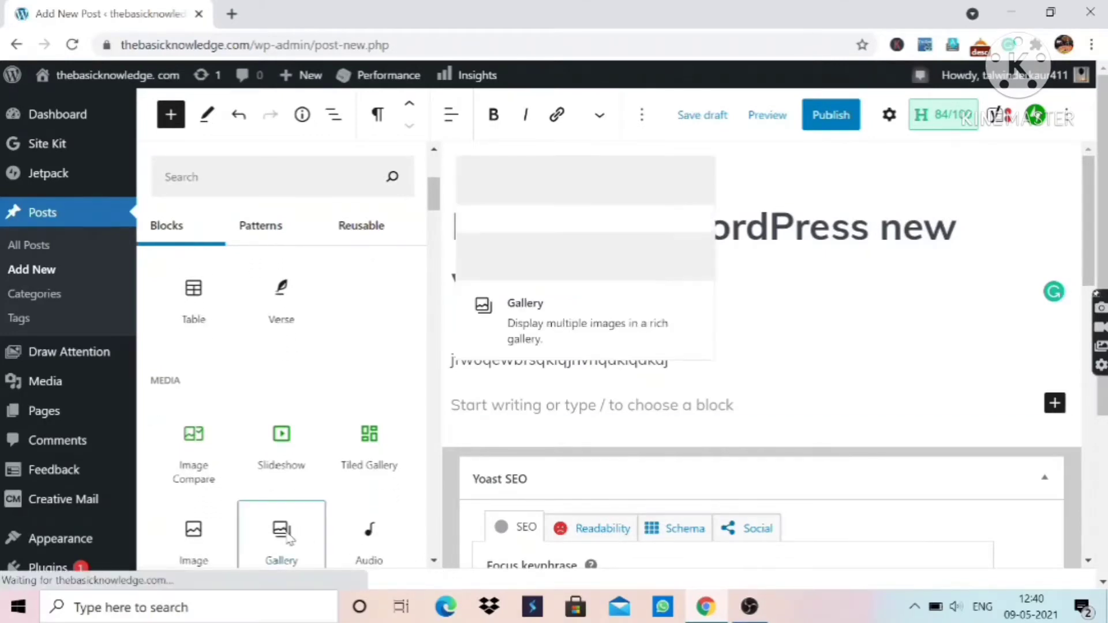
click(434, 561)
drag(433, 567, 434, 569)
mouse_move(293, 479)
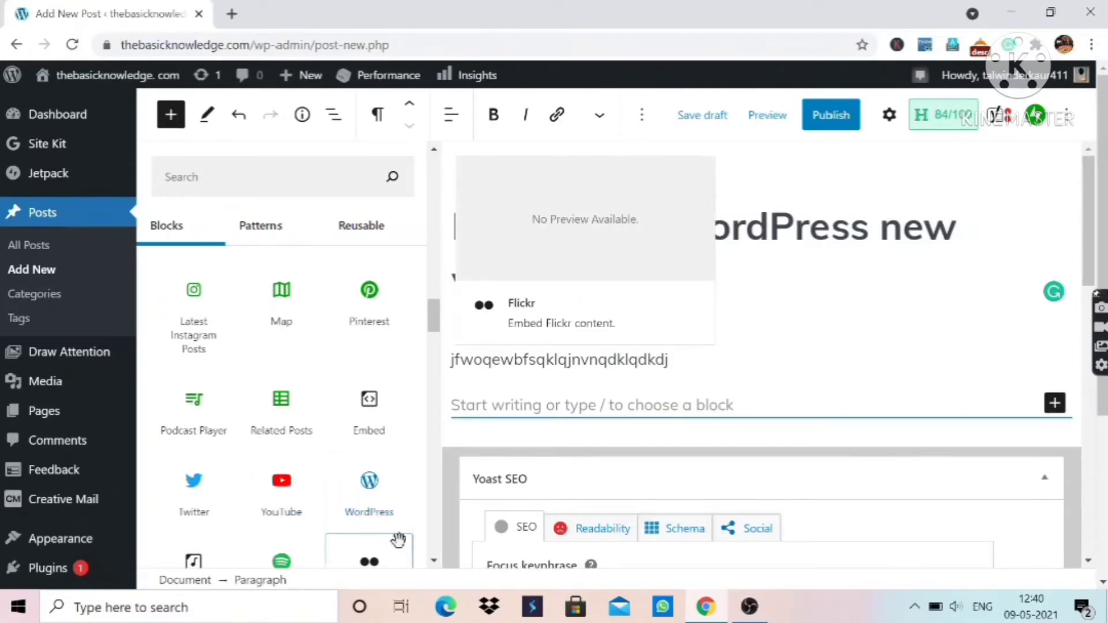
drag(433, 570, 433, 570)
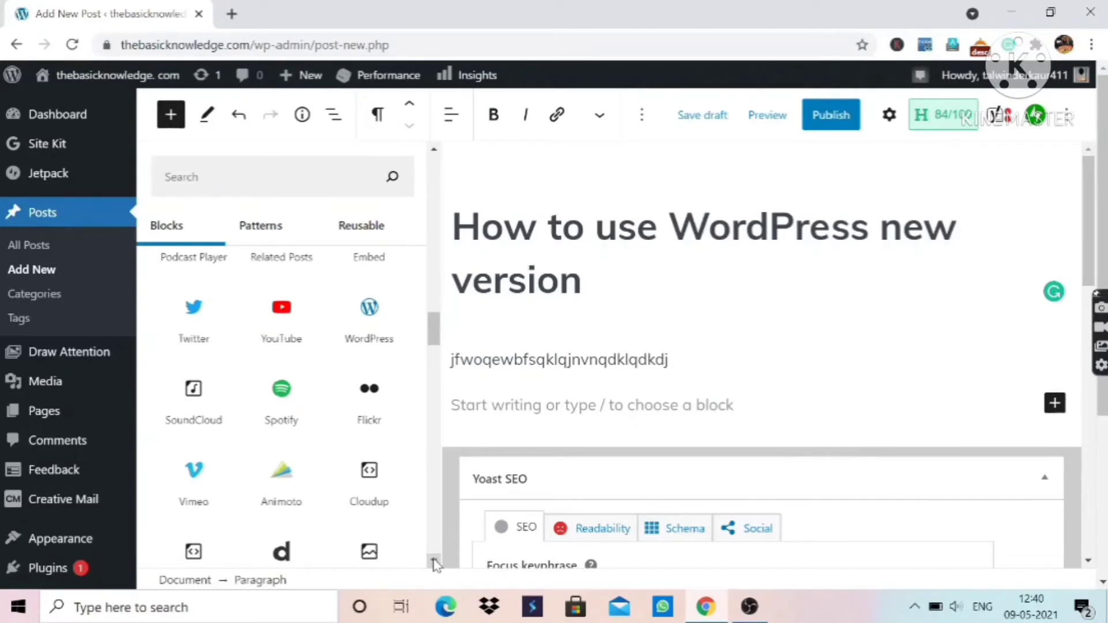
Close the block library and add another empty paragraph below the placeholder text.
click(584, 406)
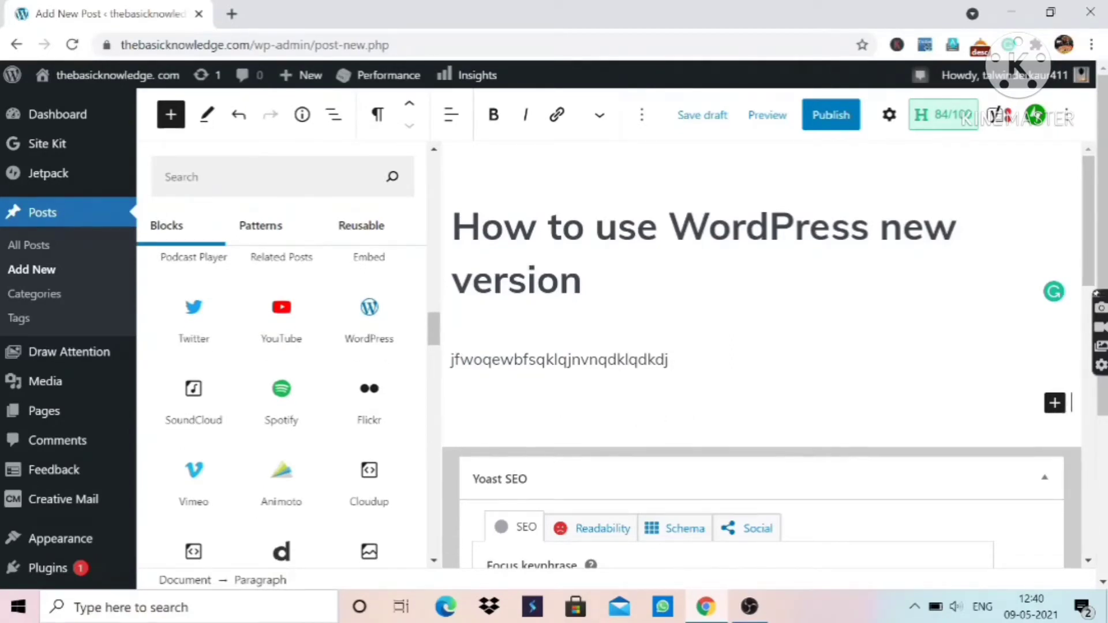
click(566, 306)
key(Return)
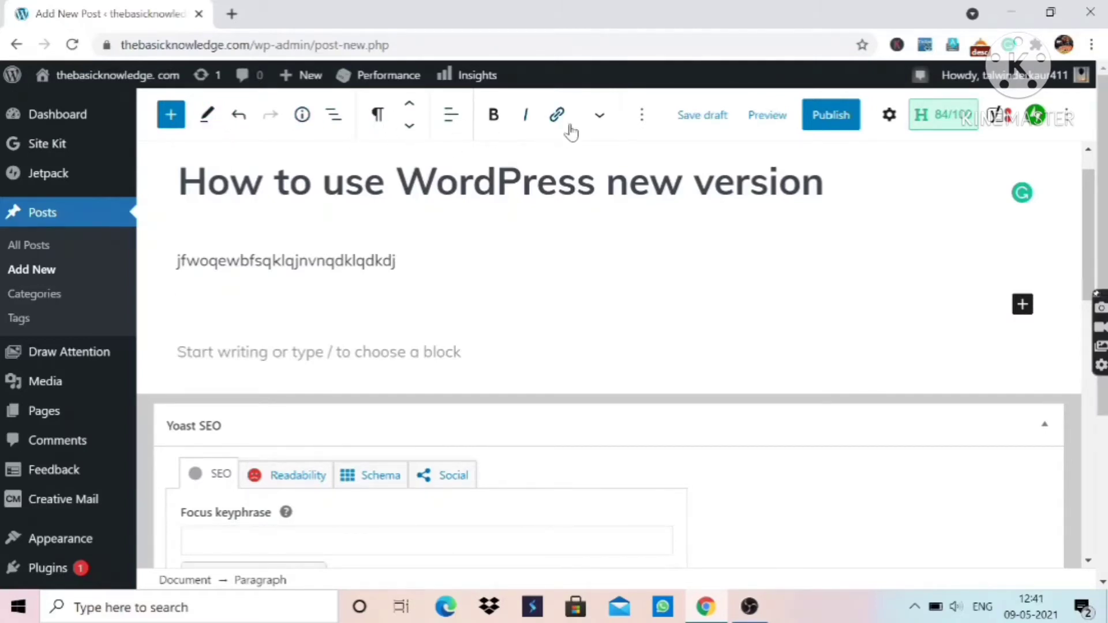
Start an inline image in the empty paragraph under the placeholder text and choose the second red WordPress thumbnail from the media library.
click(603, 120)
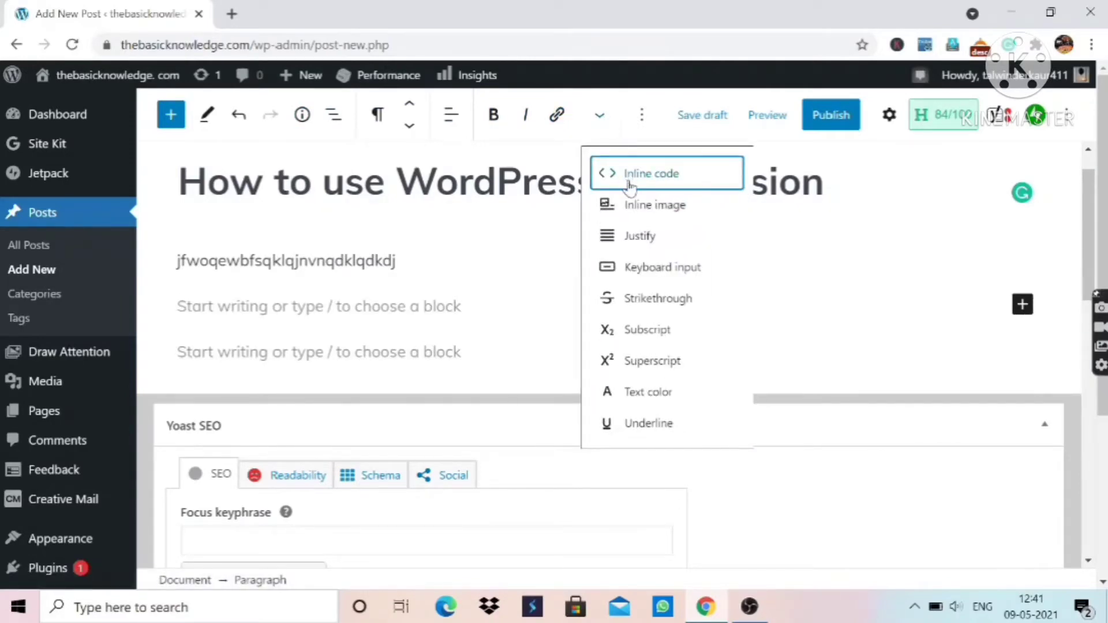
click(635, 206)
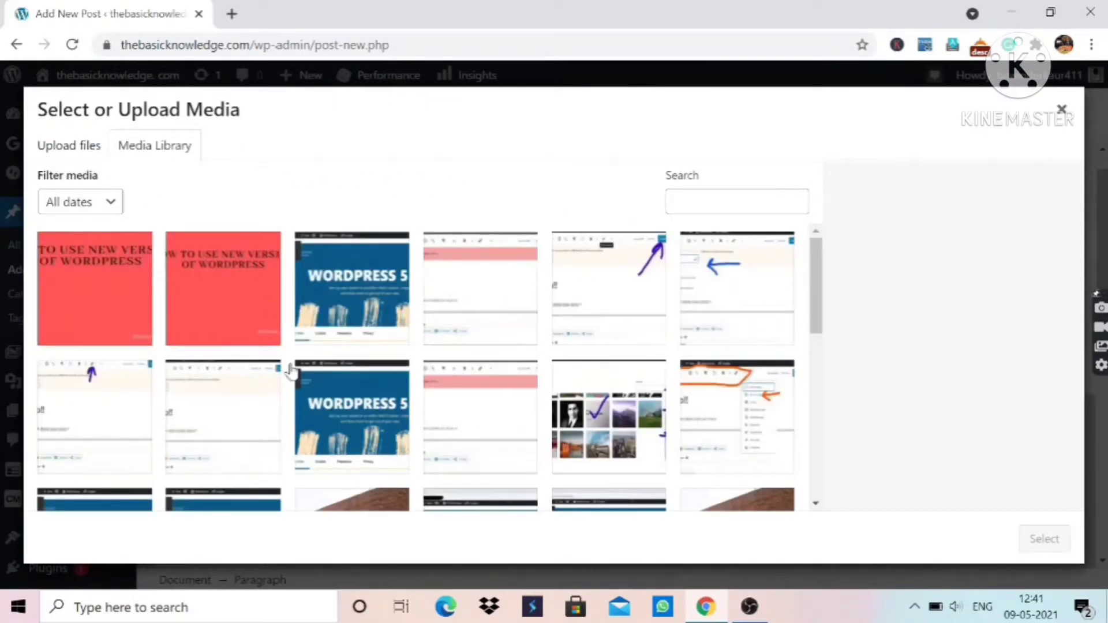
click(238, 304)
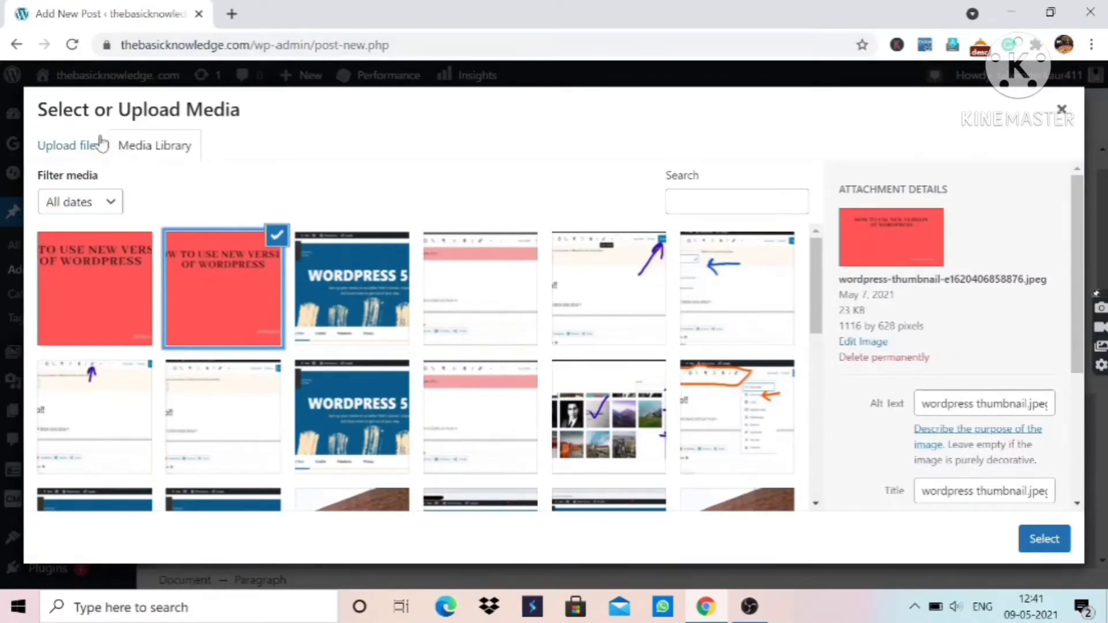
Look at the option for uploading an image file from the computer, then return to the media library.
click(74, 152)
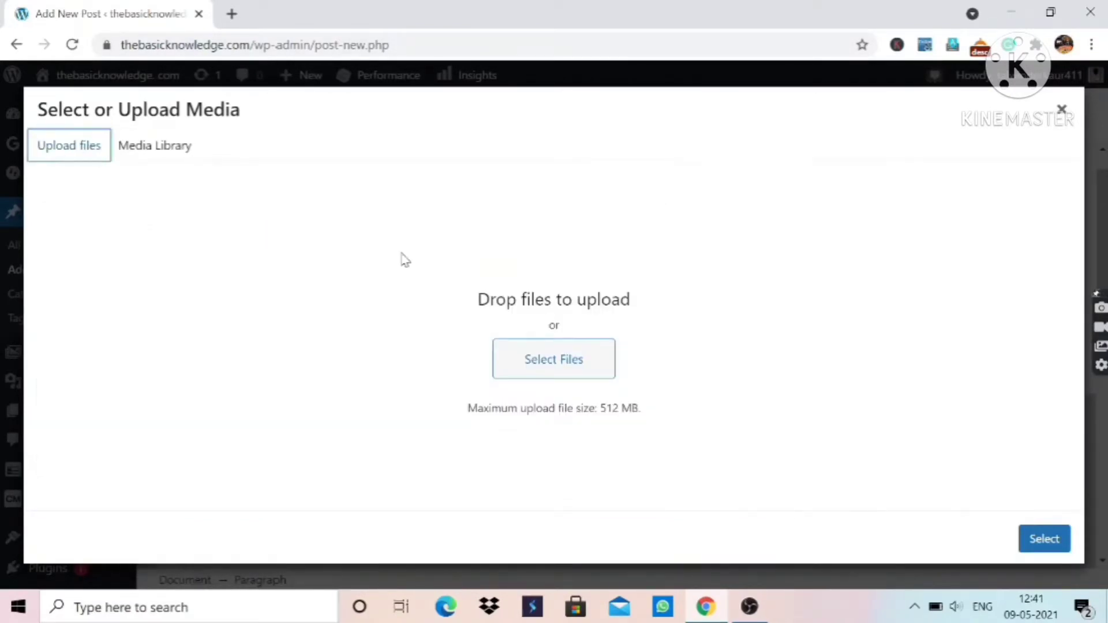
click(548, 368)
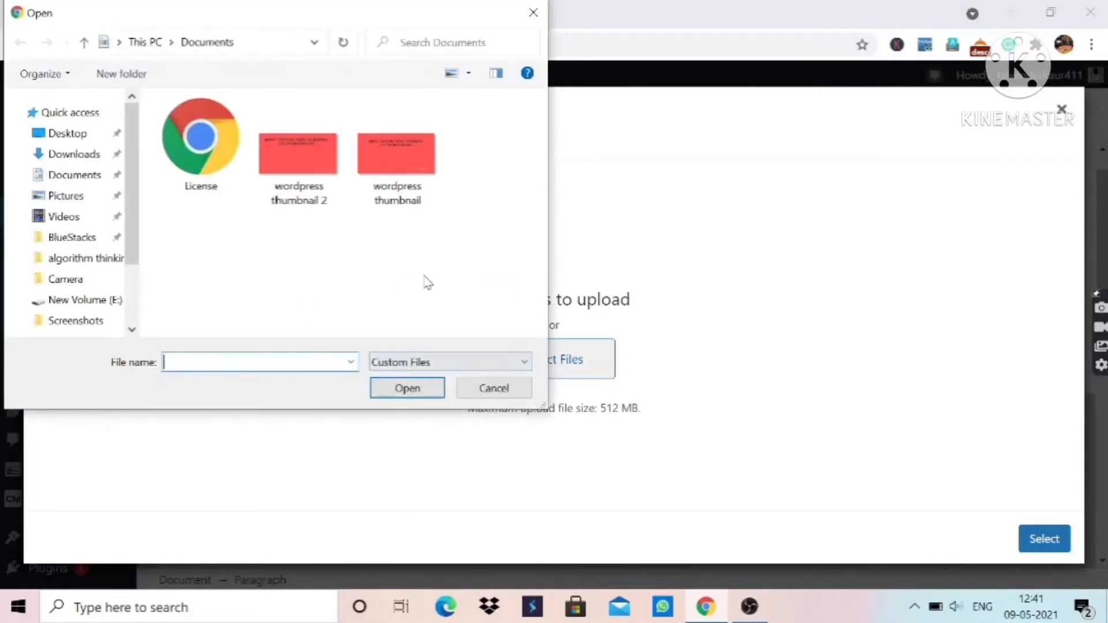
click(543, 5)
click(193, 148)
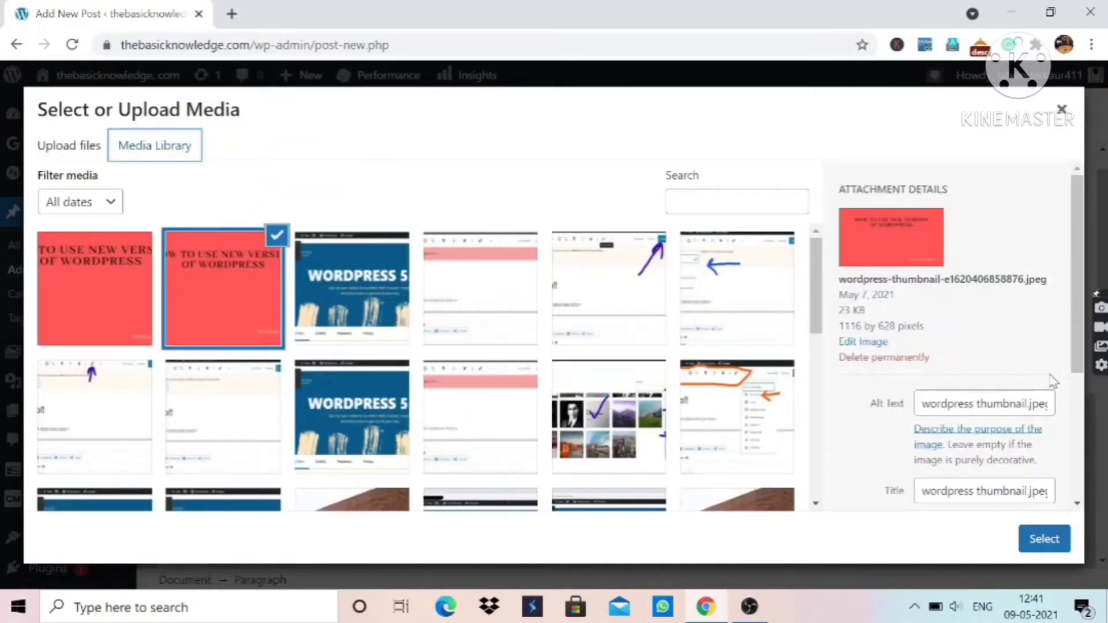
Try to set the selected thumbnail's new width to 1200 pixels in the image editor, then return to the media library.
click(1076, 506)
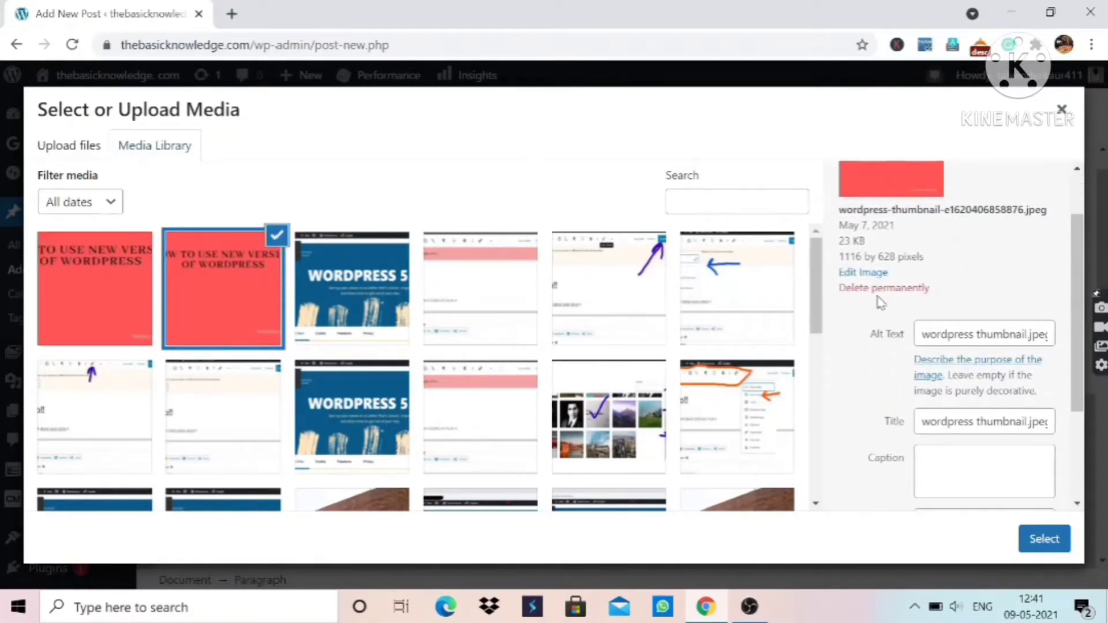
click(861, 277)
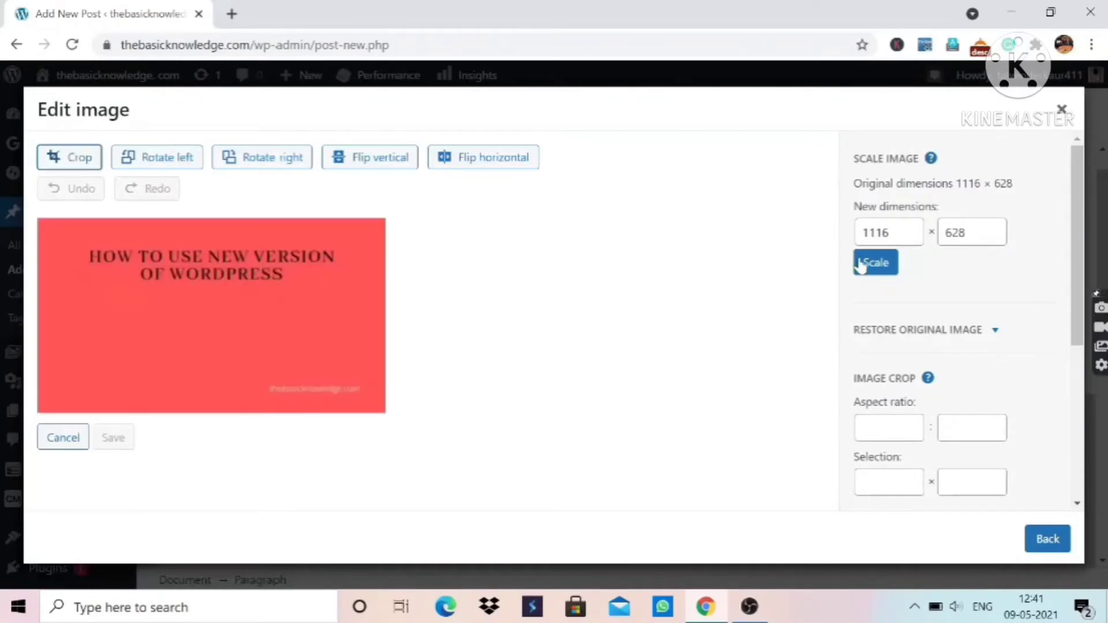
click(892, 233)
key(BackSpace)
key(BackSpace)
key(BackSpace)
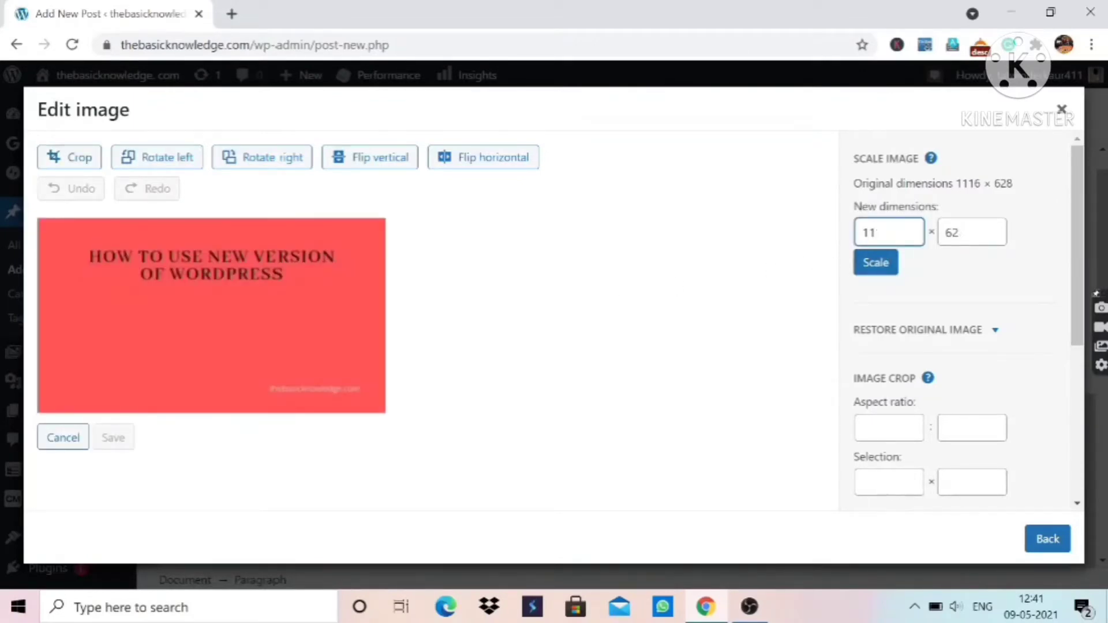
text(200)
click(969, 232)
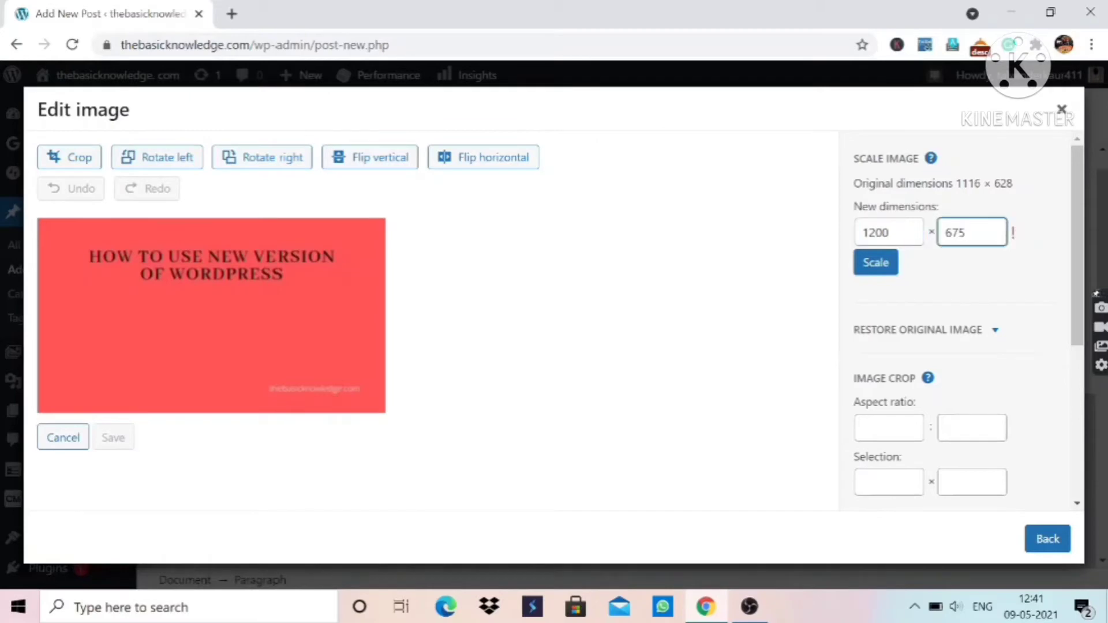
key(BackSpace)
key(BackSpace)
click(883, 233)
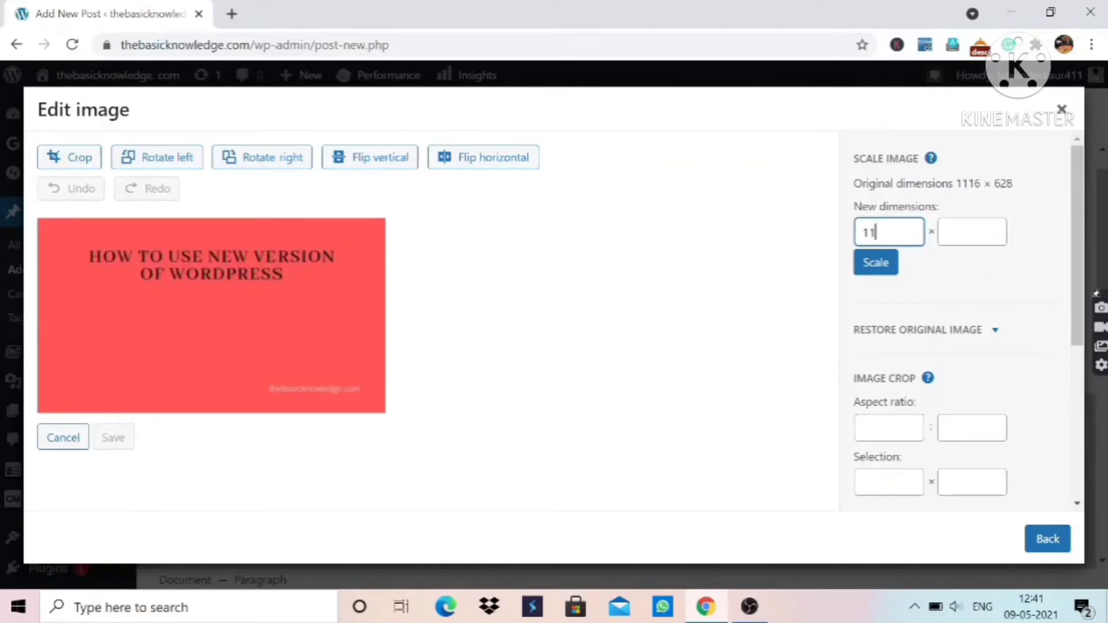
key(BackSpace)
text(200)
click(1047, 542)
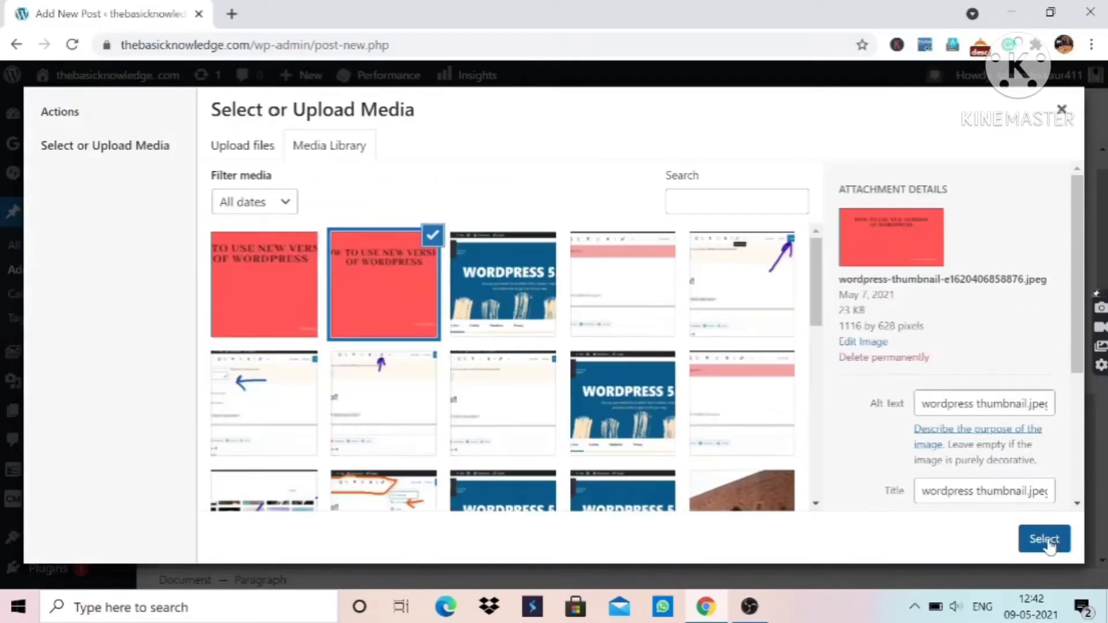
Review the thumbnail's alt text, title, caption and description, and insert it into the post as an inline image.
click(1077, 502)
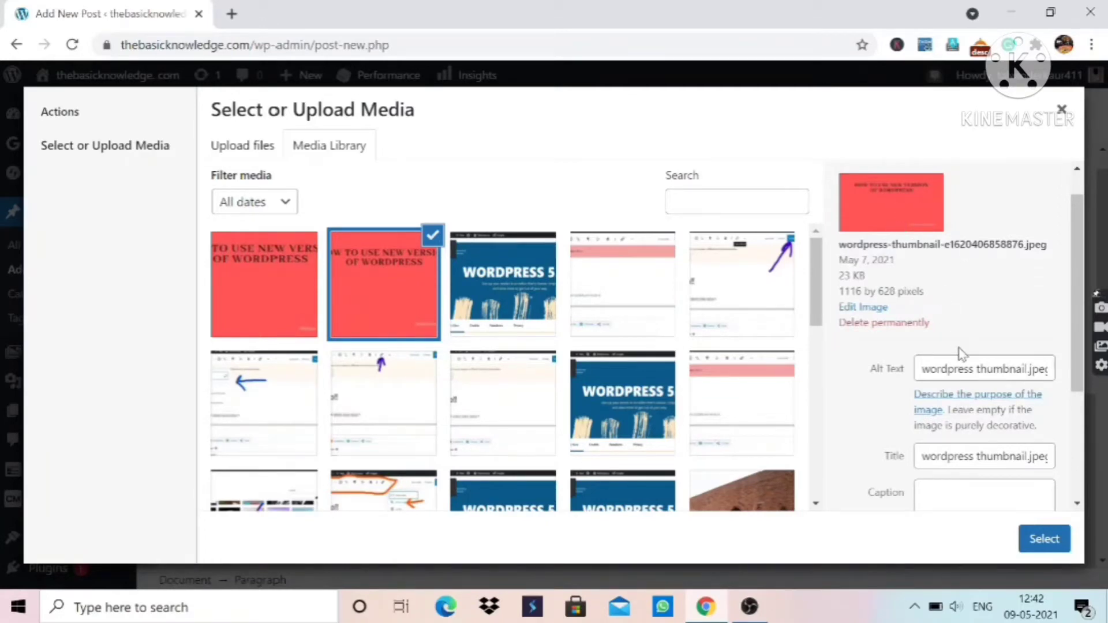
drag(1026, 369, 1042, 420)
click(923, 457)
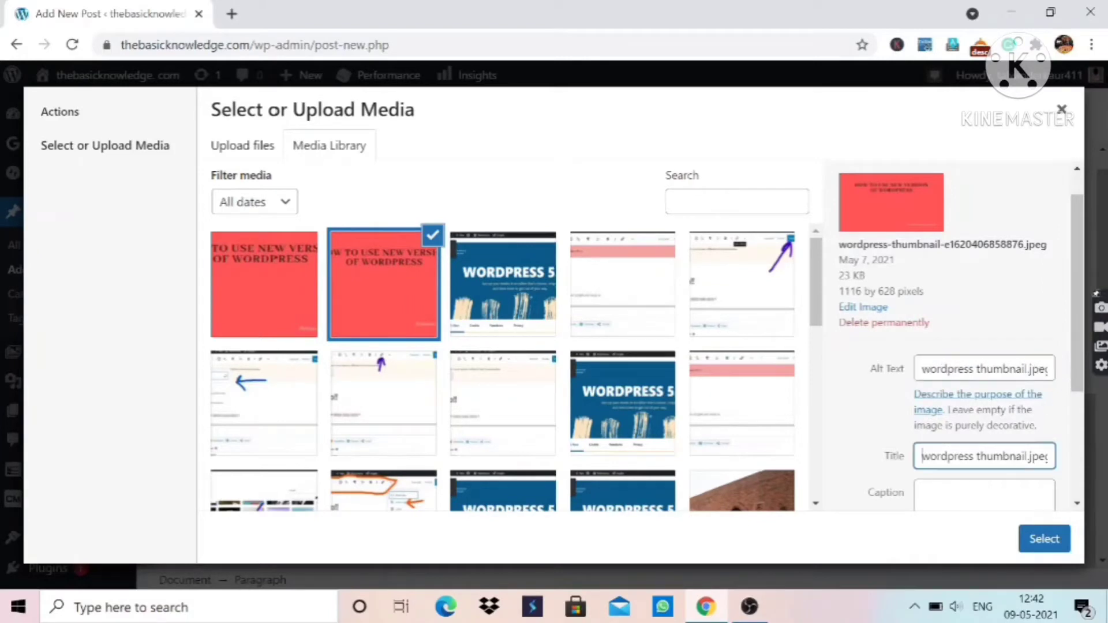
drag(923, 457, 1084, 463)
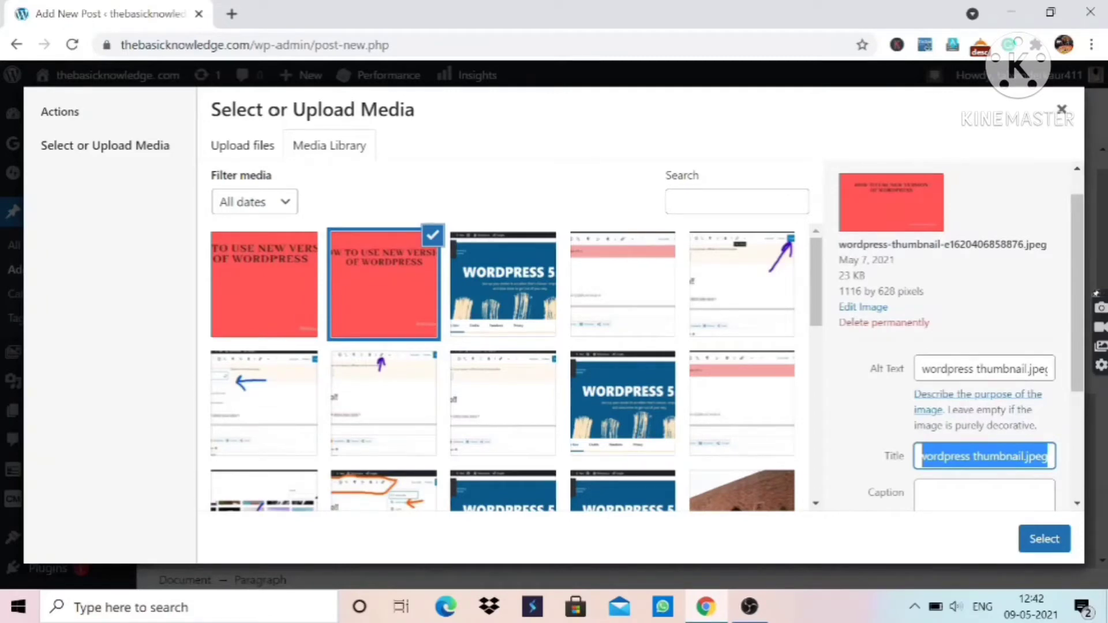
click(1077, 504)
click(1078, 504)
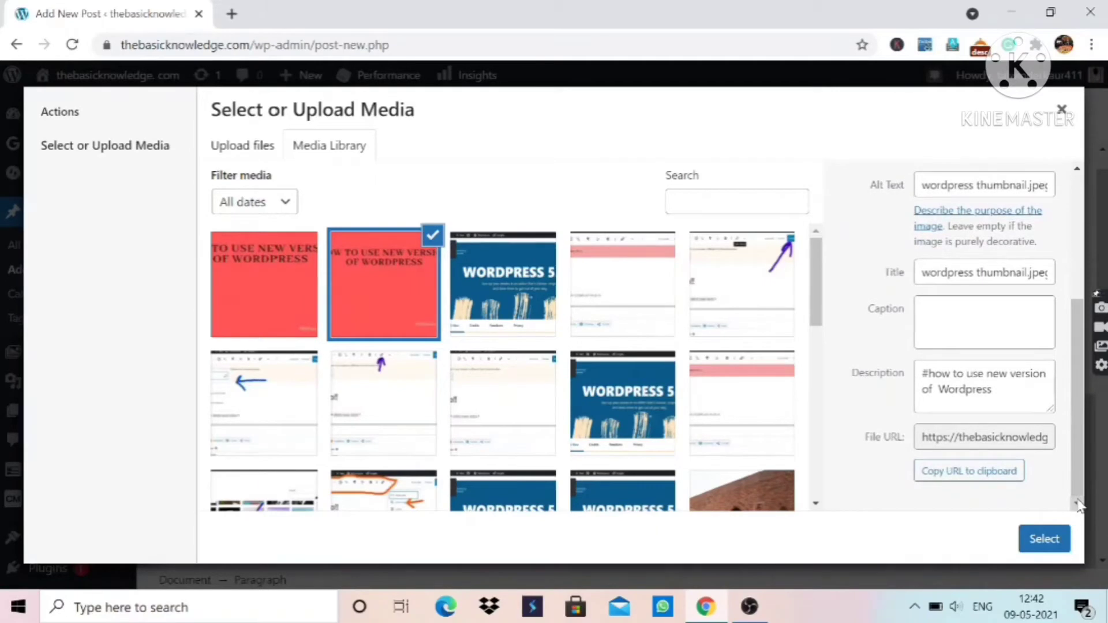
click(1032, 546)
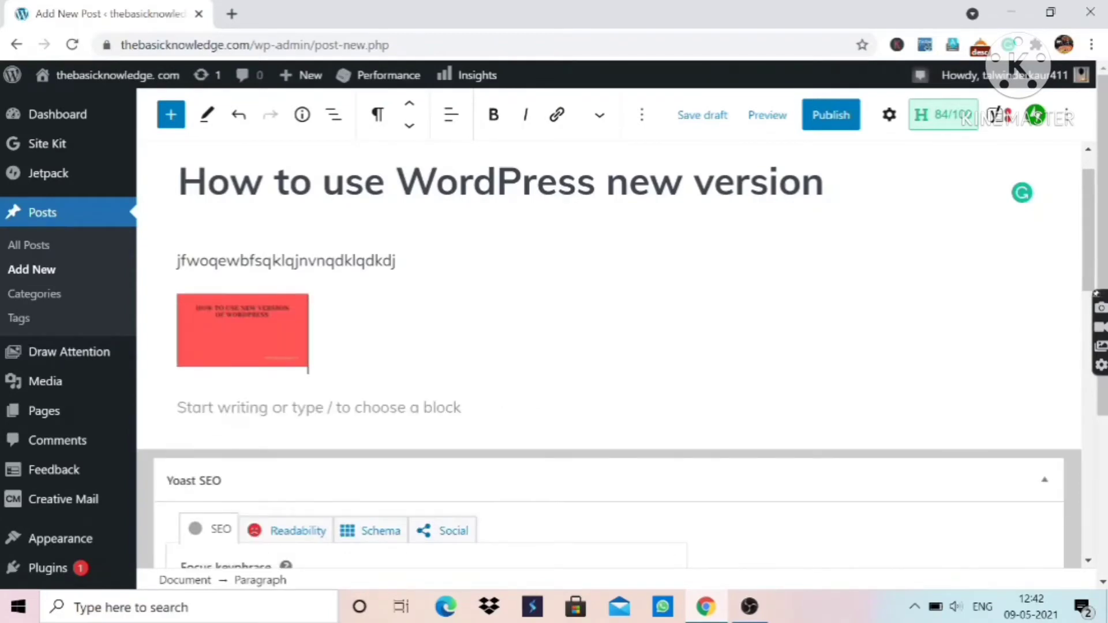
Set the inline image's width to 1200 and deselect the image.
click(243, 331)
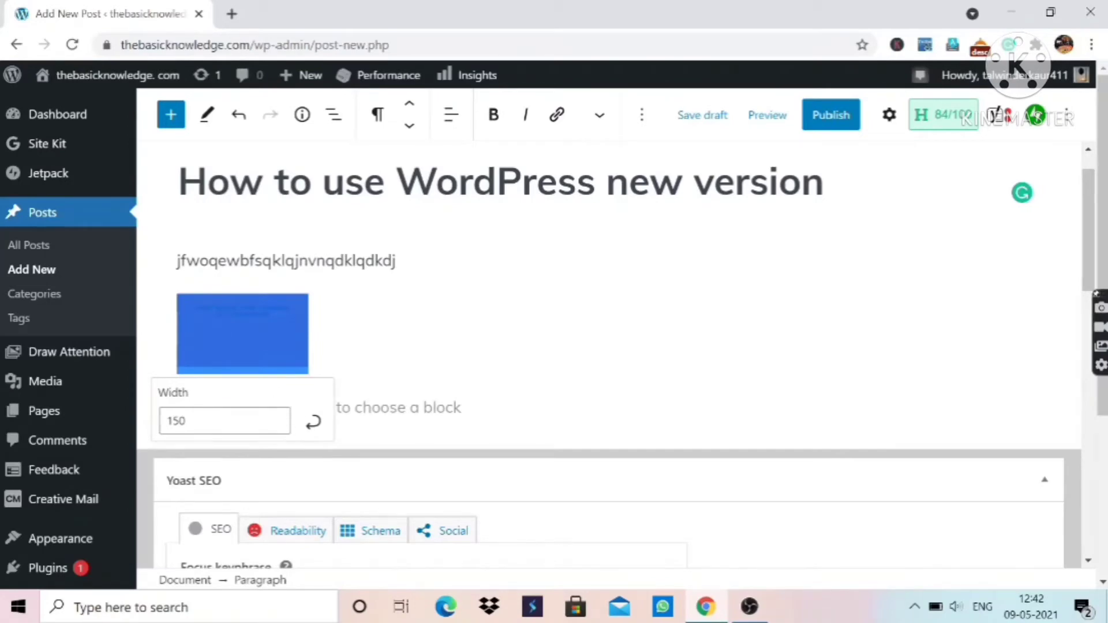
click(274, 416)
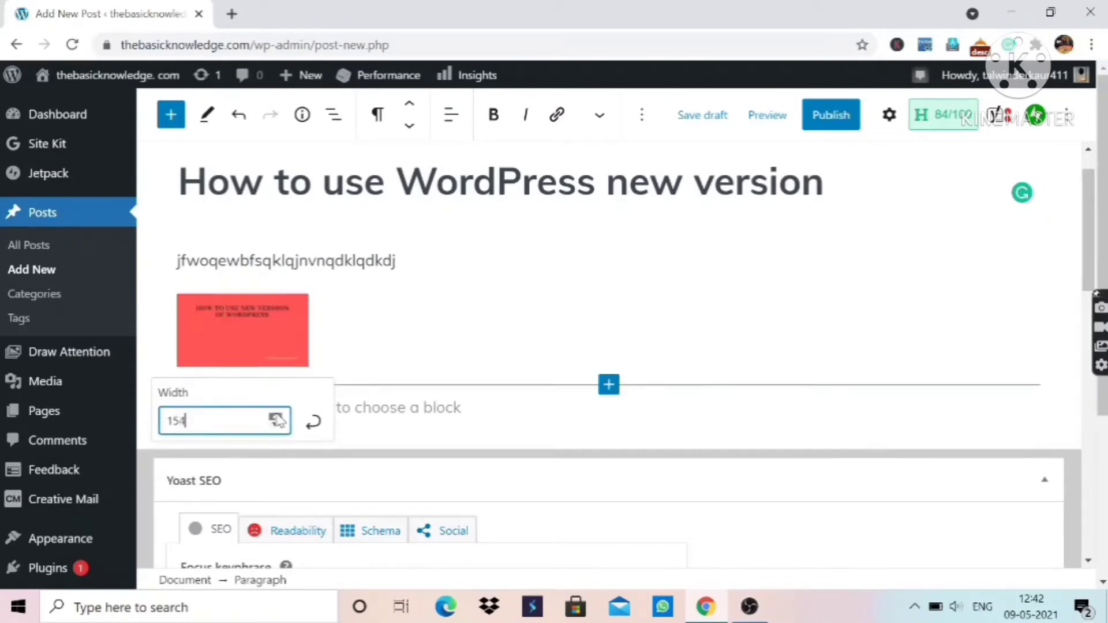
text(1200)
click(317, 422)
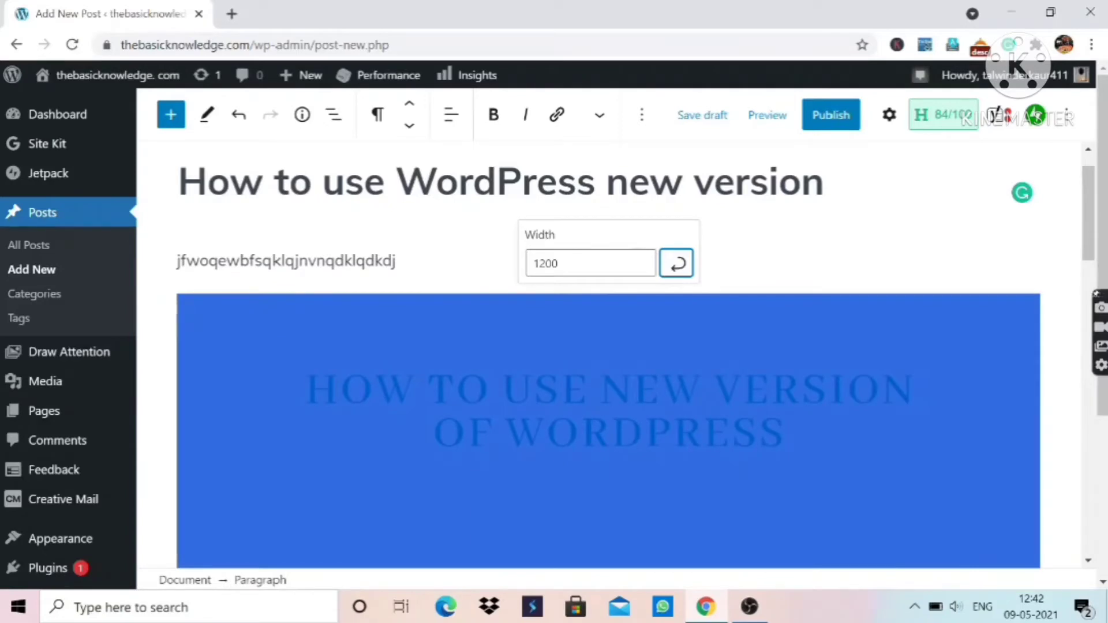
click(1088, 560)
scroll(1090, 563, down, 4)
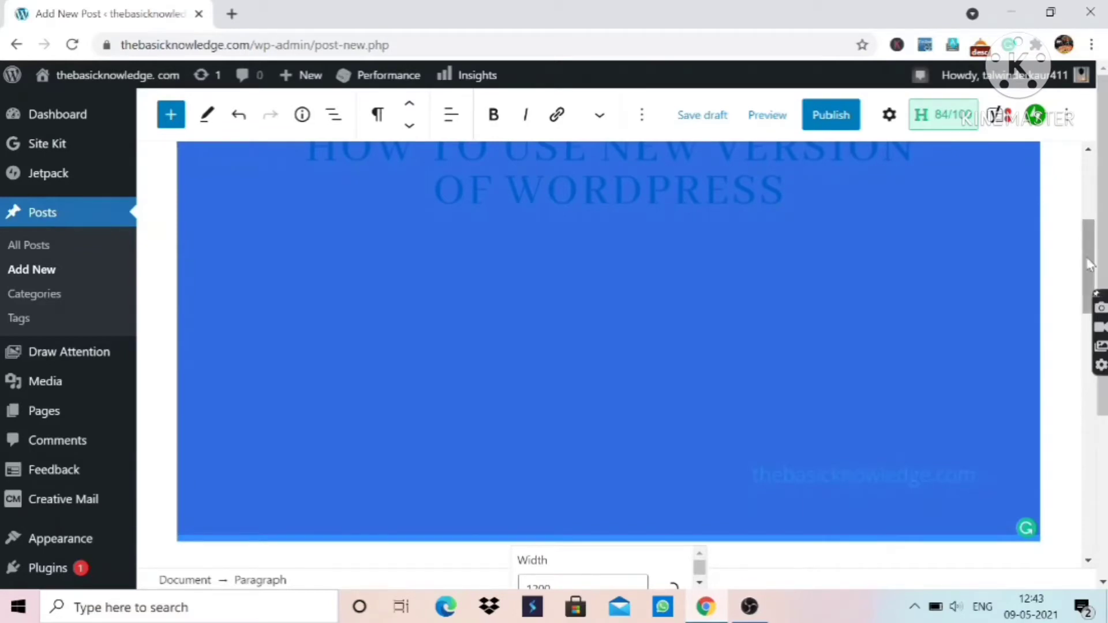
click(1072, 270)
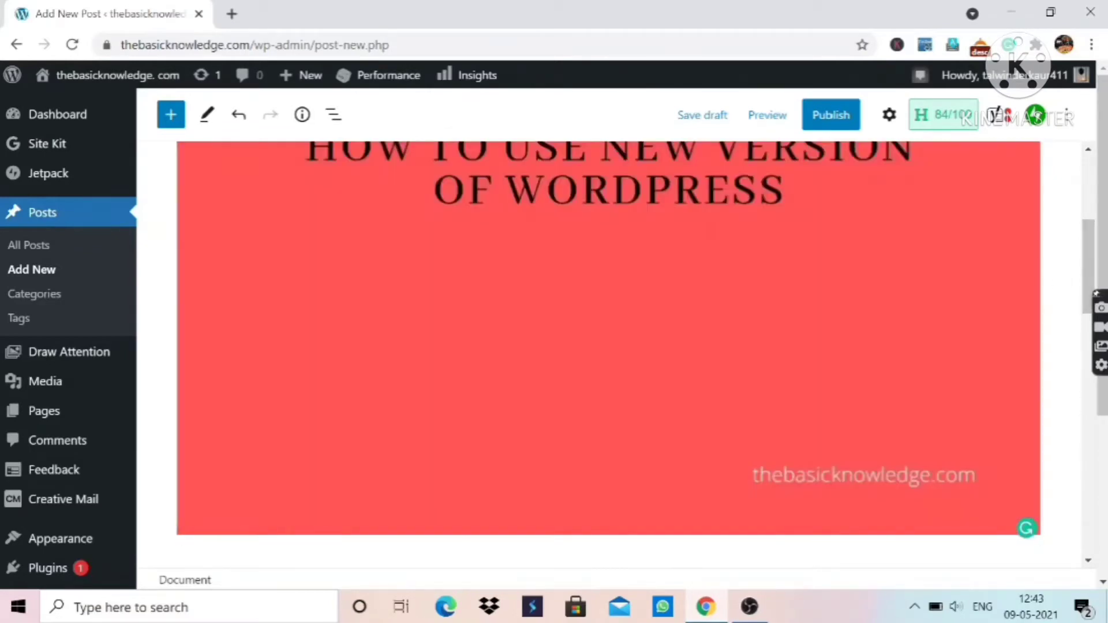
Write "wikepedia" in the empty paragraph below the image.
scroll(1090, 563, down, 5)
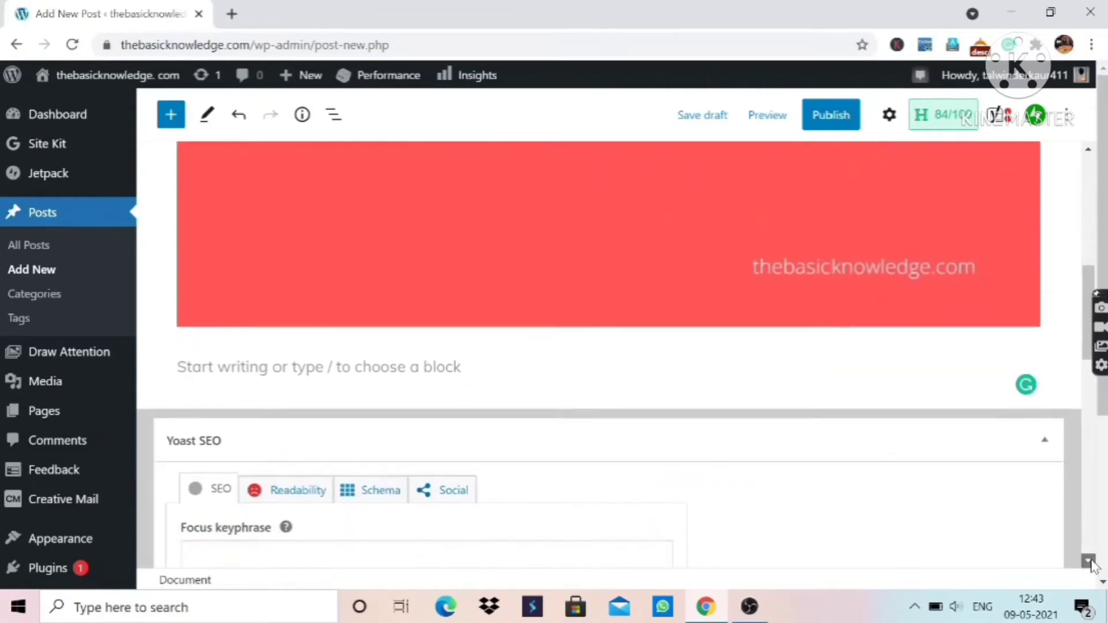
click(235, 324)
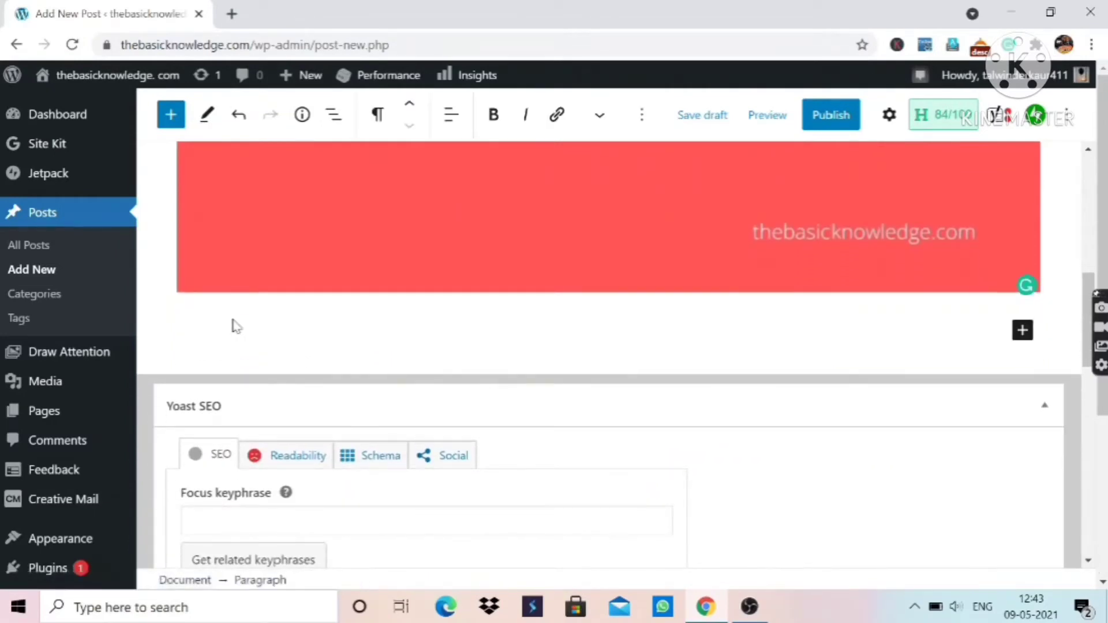
text(wi)
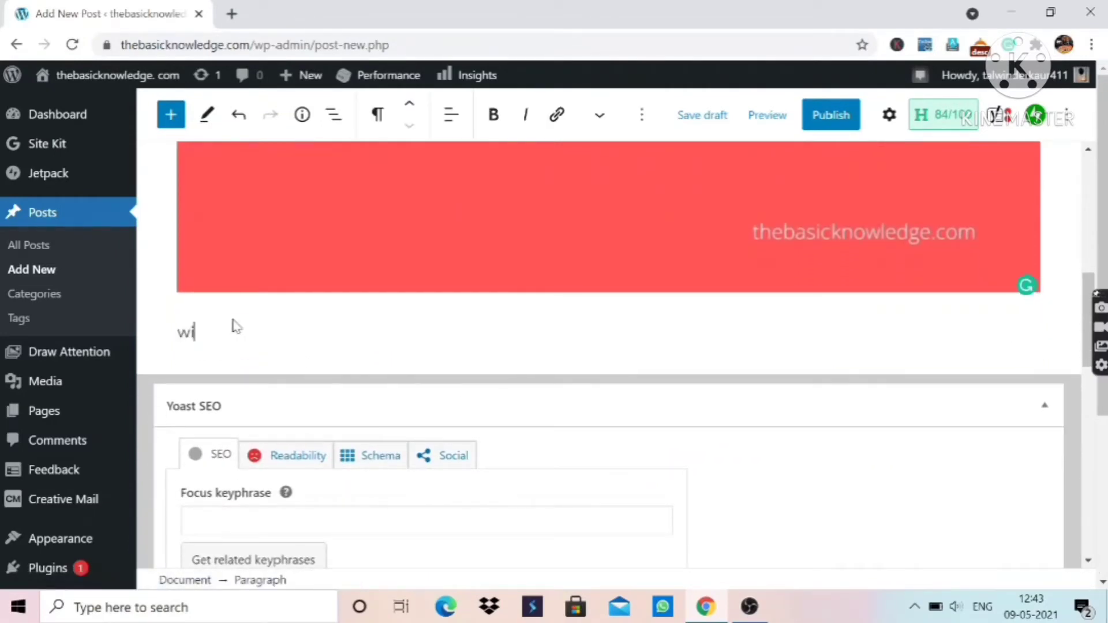
text(kepears)
key(BackSpace)
text(a)
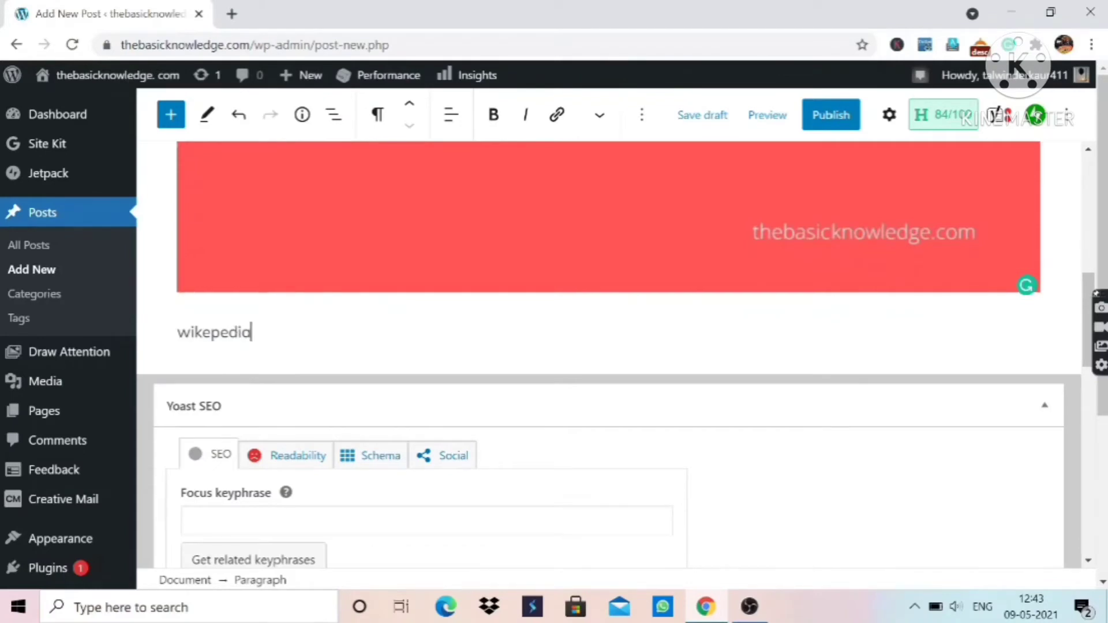
Start a link on the word "wikepedia" below the image and set it to open in a new tab.
click(178, 333)
key(shift+Right)
key(shift+Right)
key(shift+Right)
key(shift+Right)
key(shift+Right)
key(shift+Right)
key(shift+Right)
key(shift+Right)
key(shift+Right)
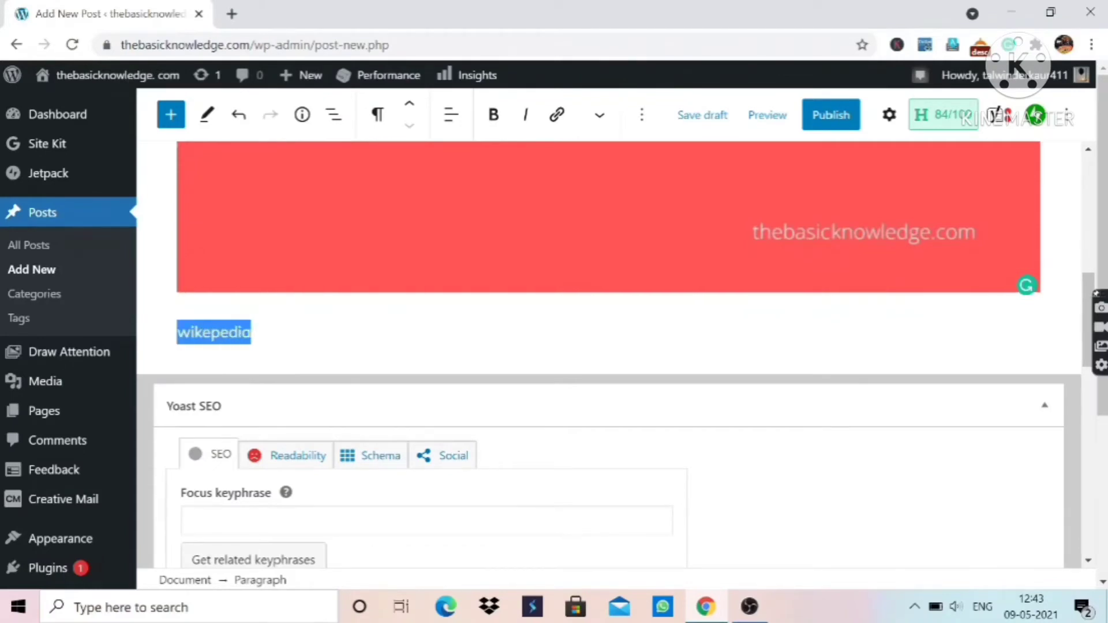
click(555, 115)
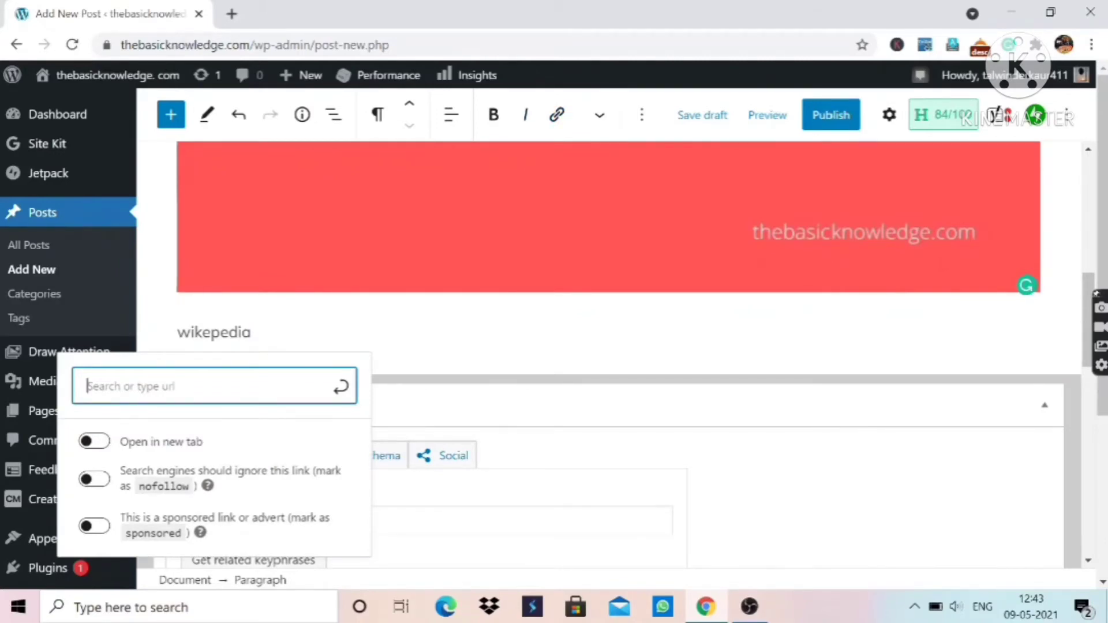
click(101, 443)
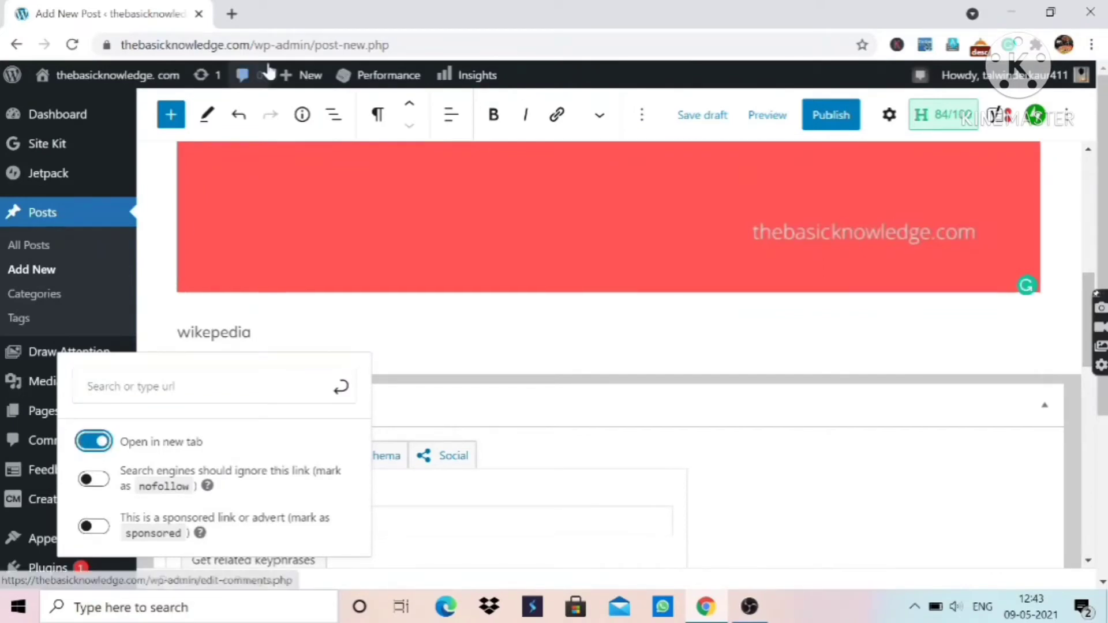
Search Google for "wikipedia" in a new browser tab and copy the link address of the "Wikipedia, the free encyclopedia" result.
click(234, 14)
click(176, 44)
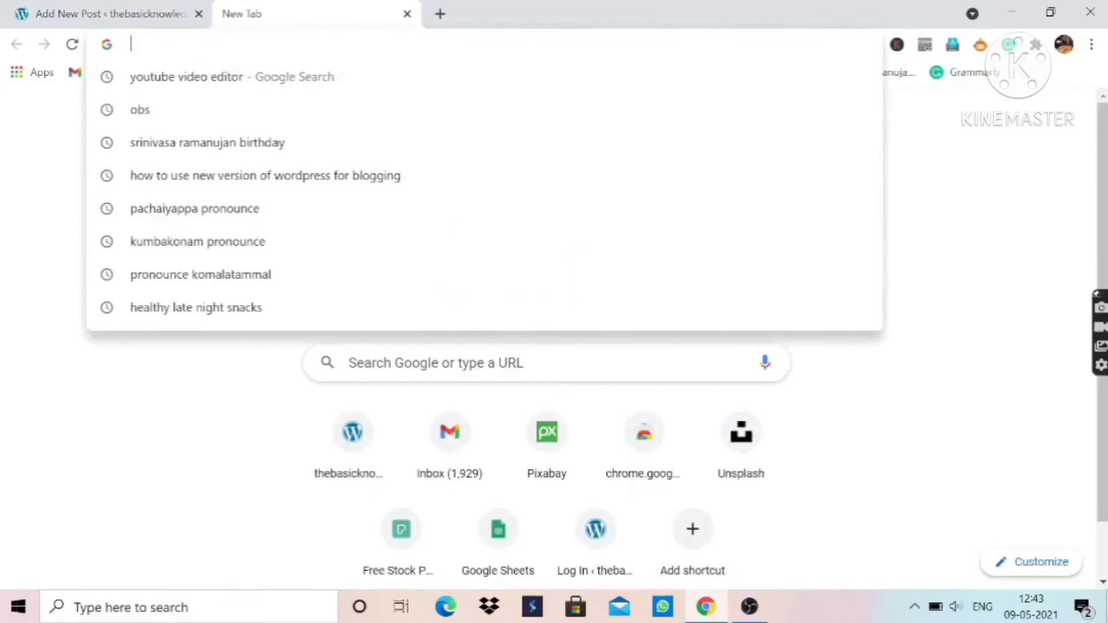
text(wike)
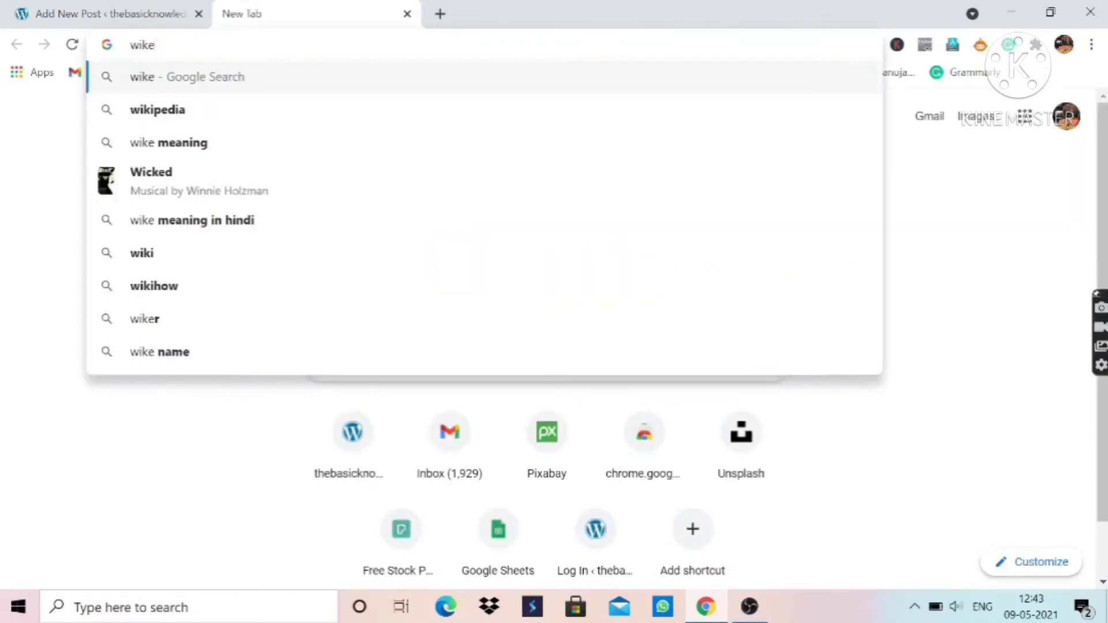
click(163, 109)
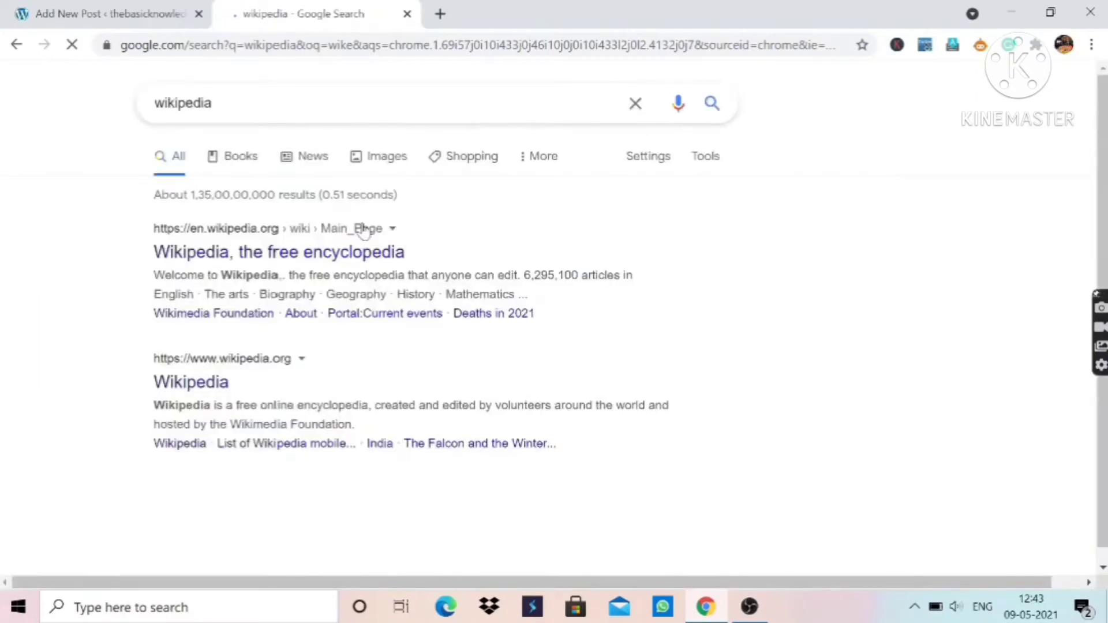
right_click(363, 258)
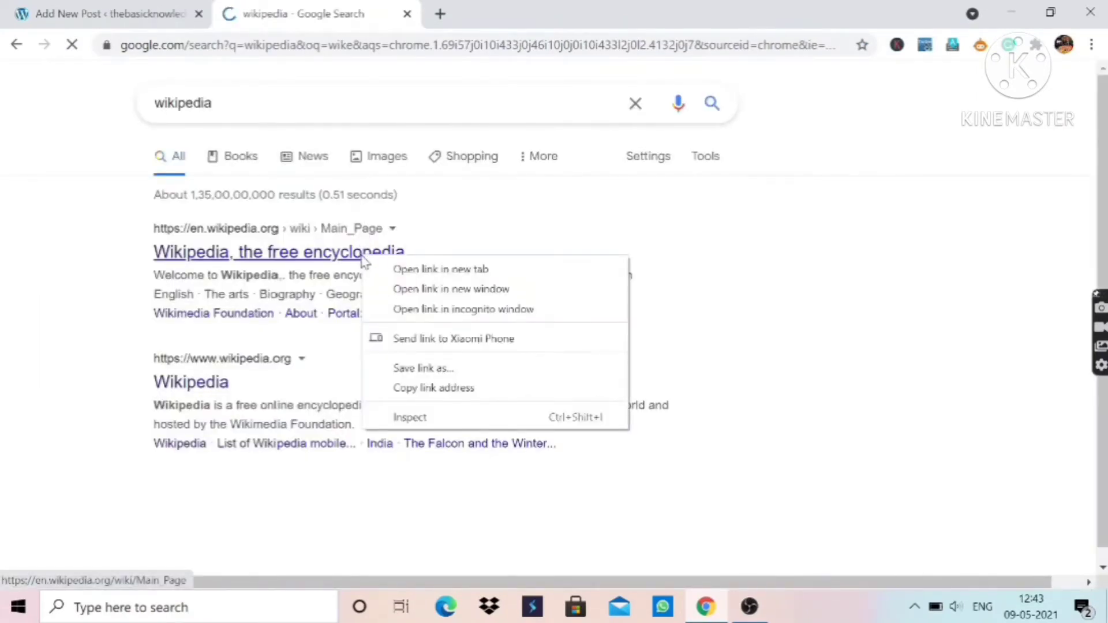
click(413, 388)
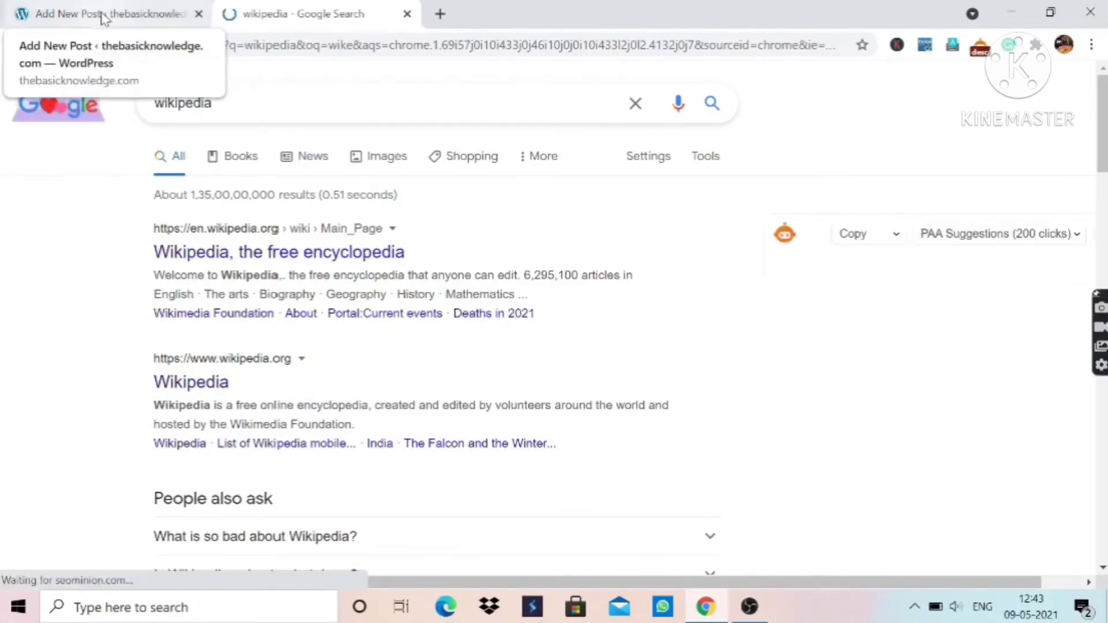
click(103, 17)
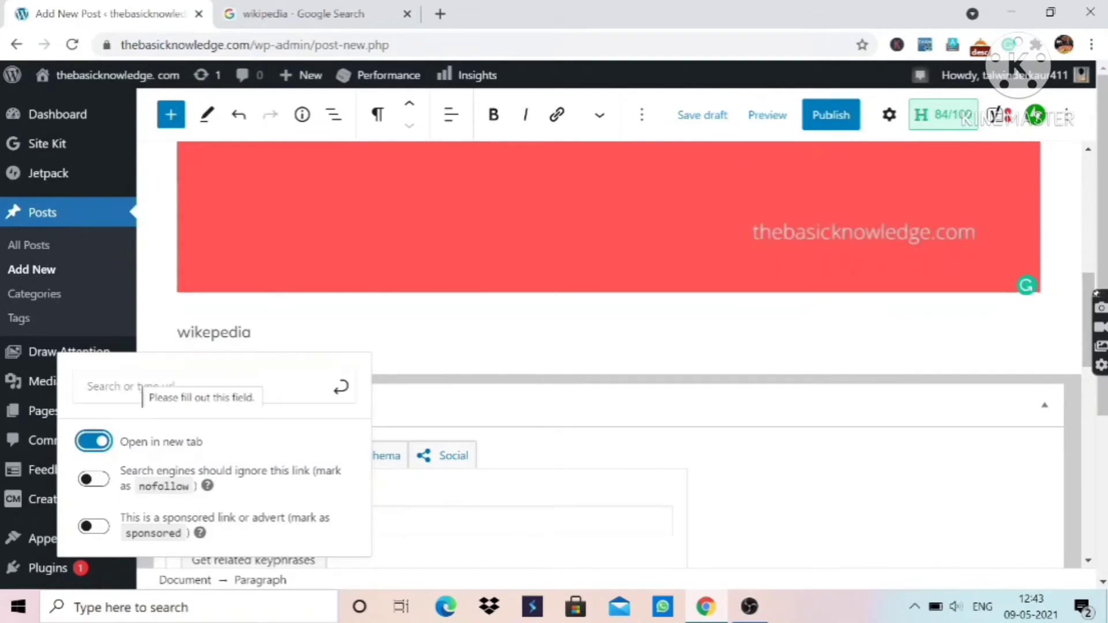
click(142, 393)
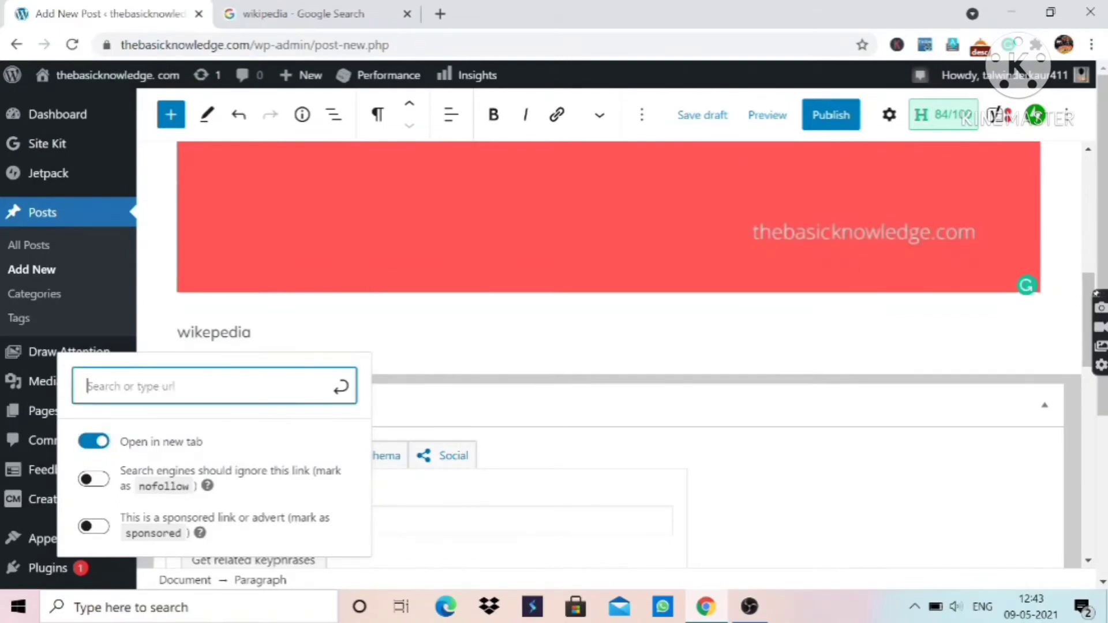
key(ctrl+v)
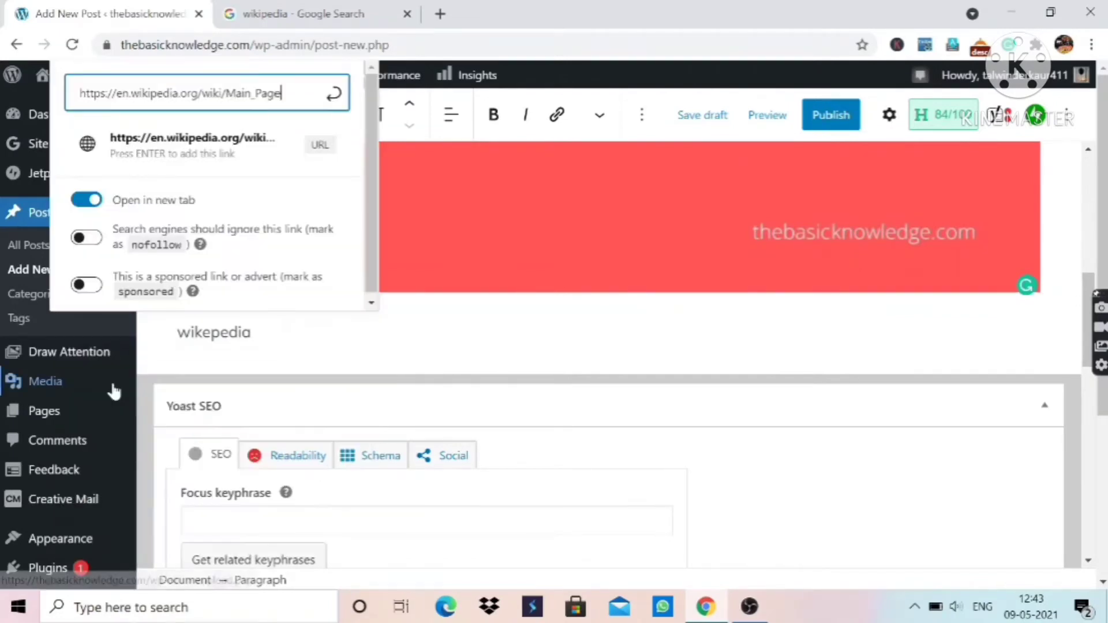
click(319, 147)
click(318, 147)
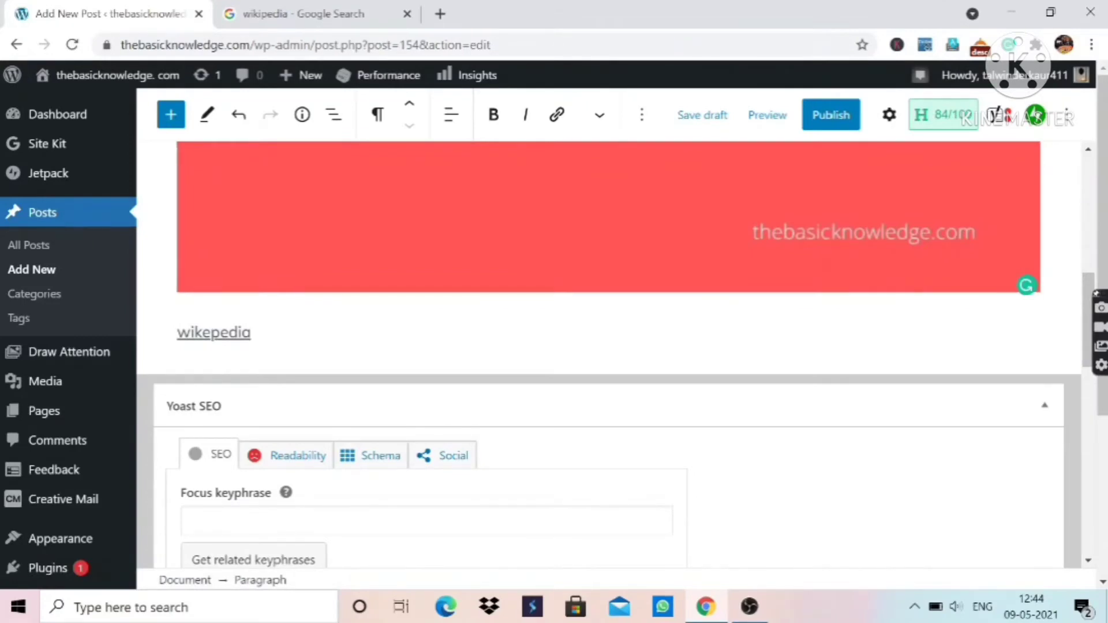
key(ctrl+a)
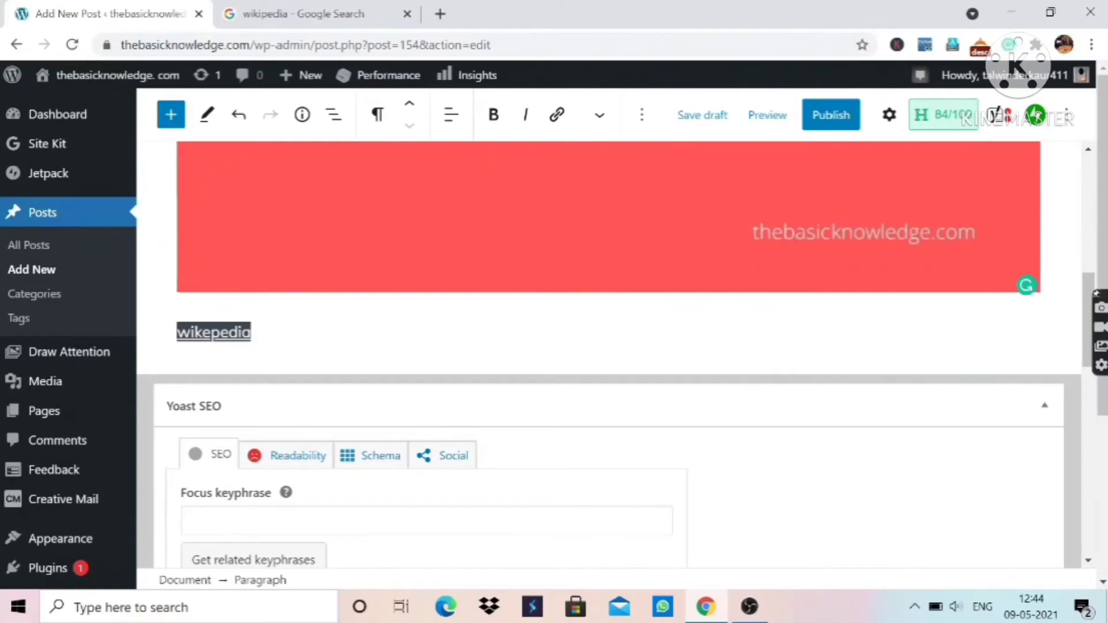
click(202, 333)
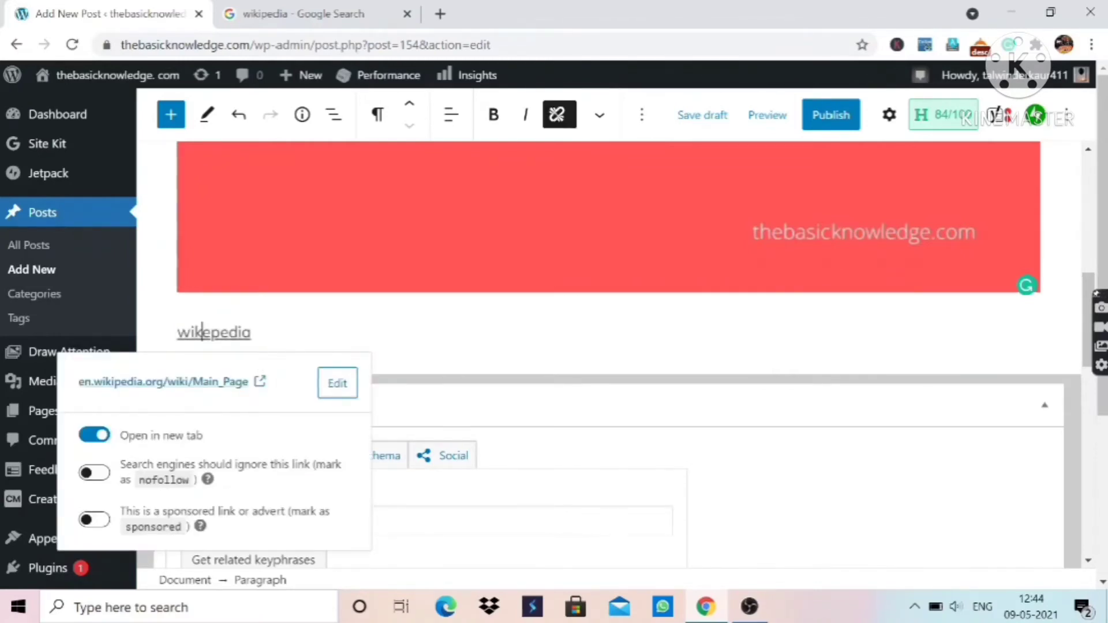
drag(252, 333, 176, 333)
key(BackSpace)
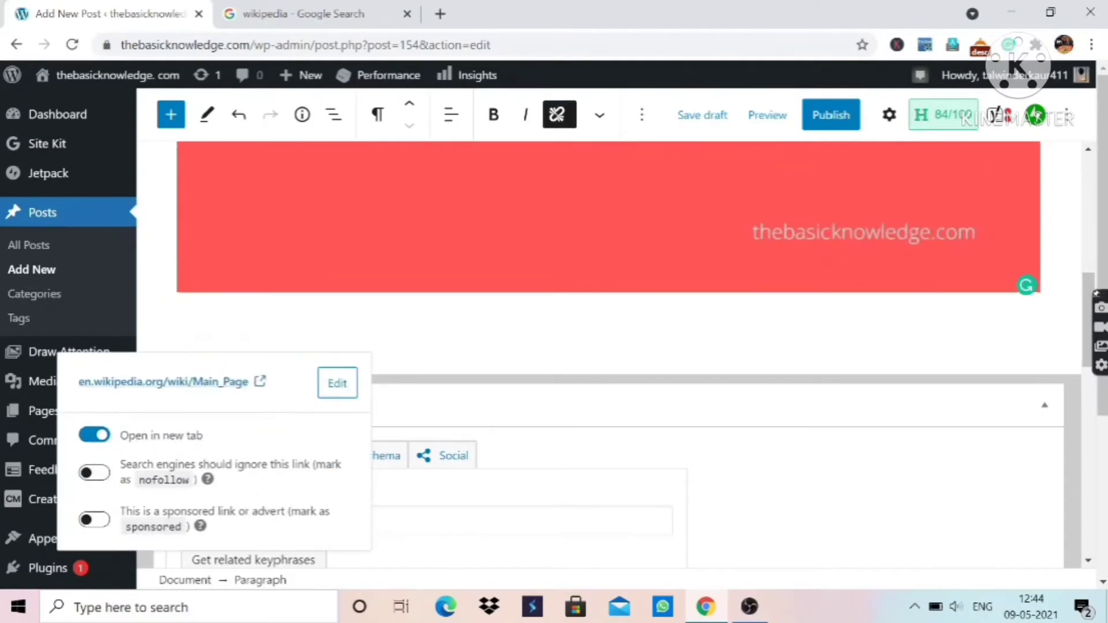
click(210, 333)
click(252, 333)
drag(251, 333, 177, 333)
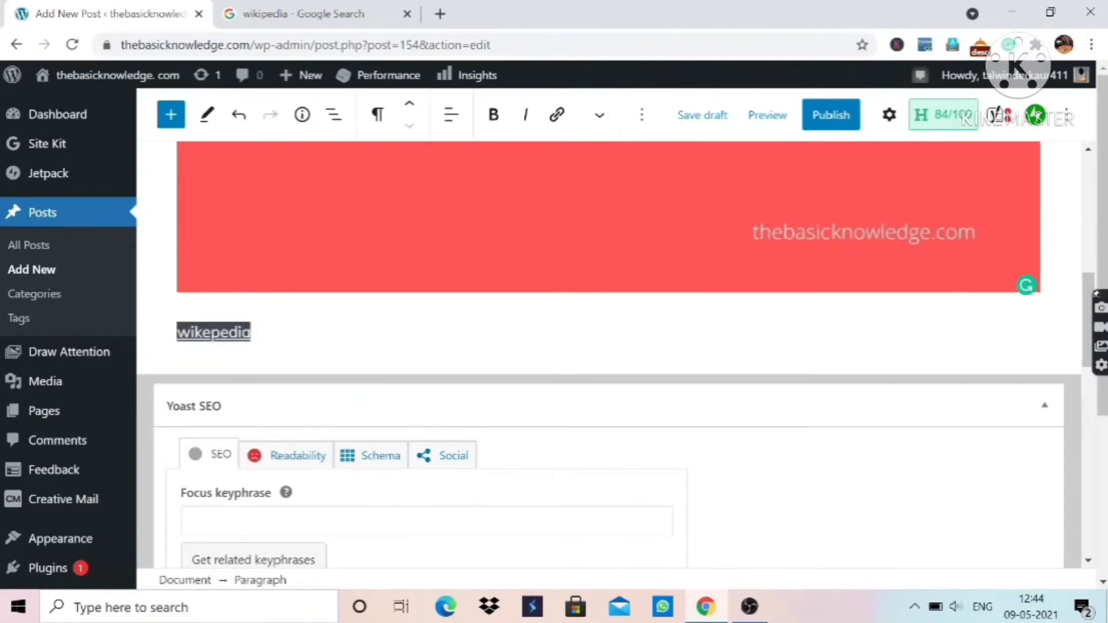
click(252, 333)
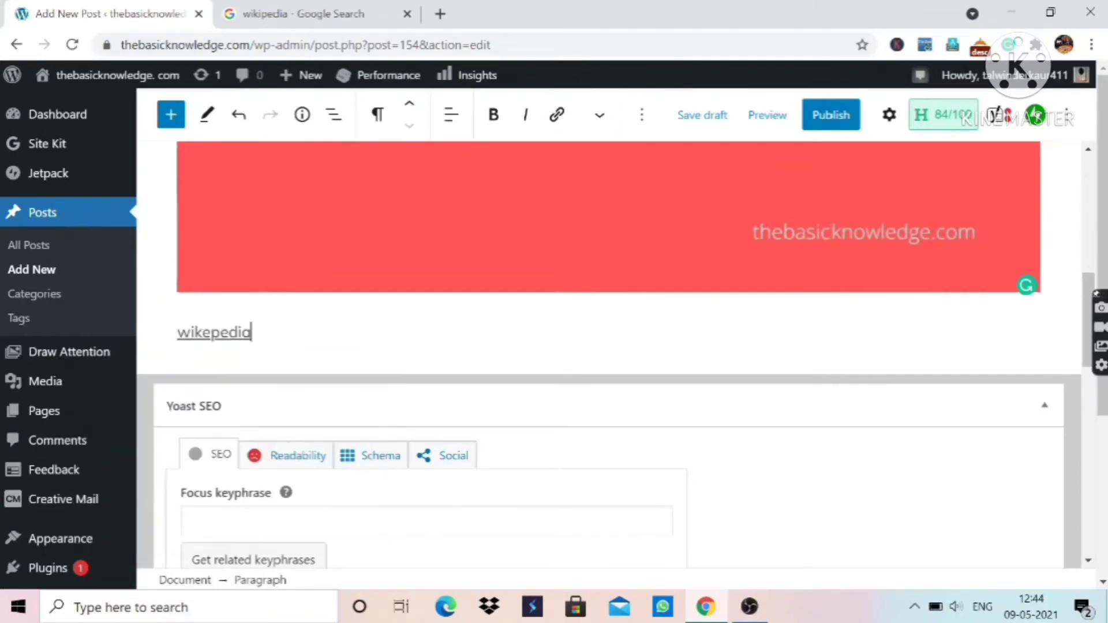
key(ctrl+a)
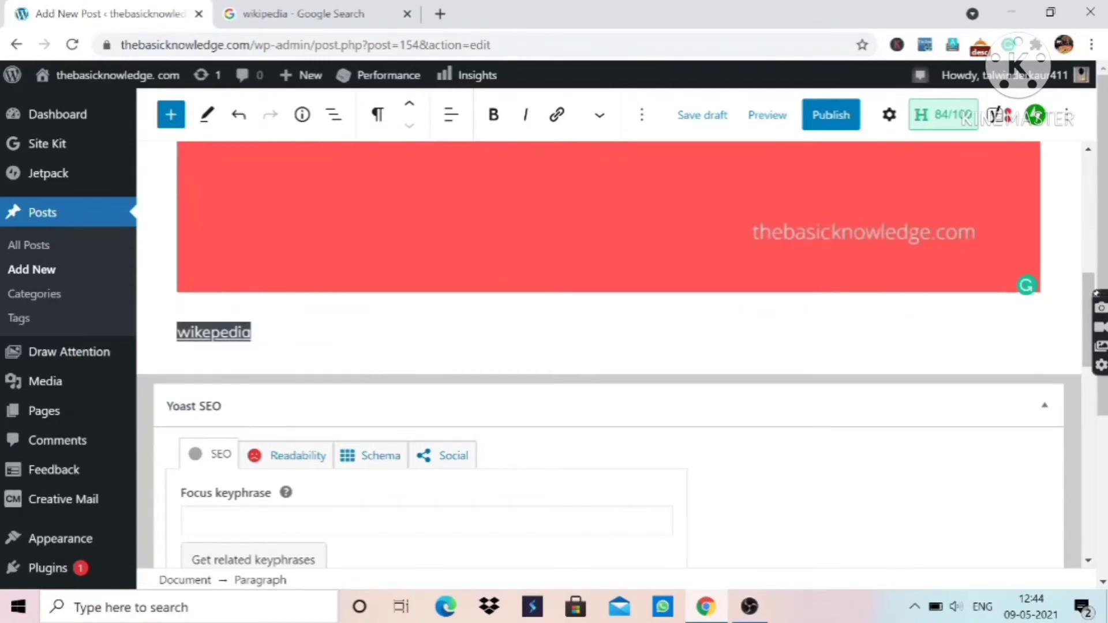
click(274, 311)
click(170, 328)
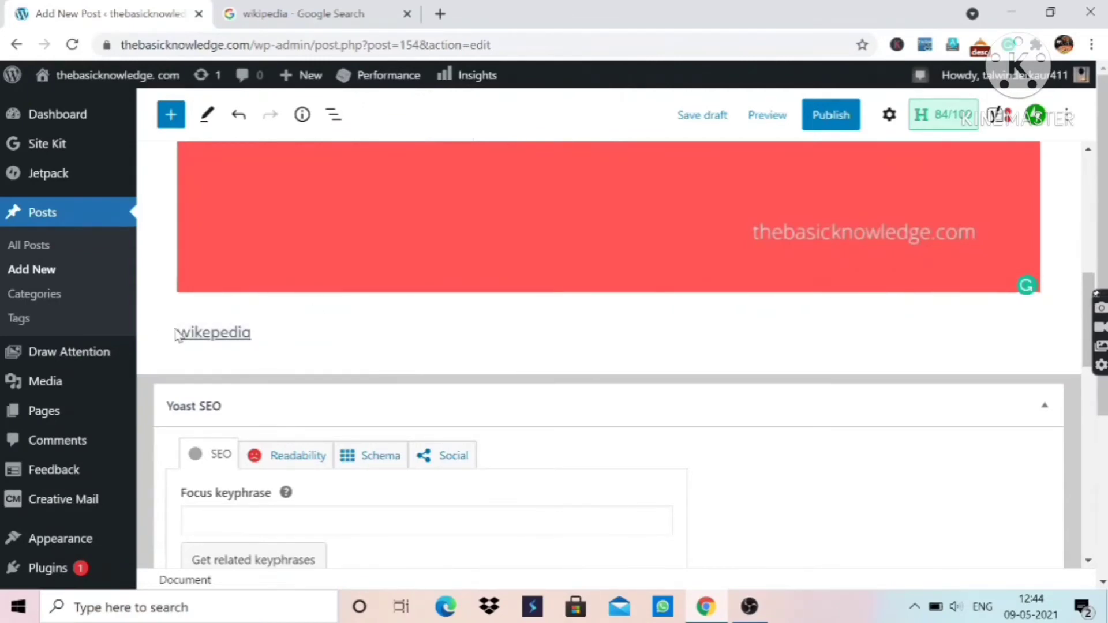
key(ctrl+a)
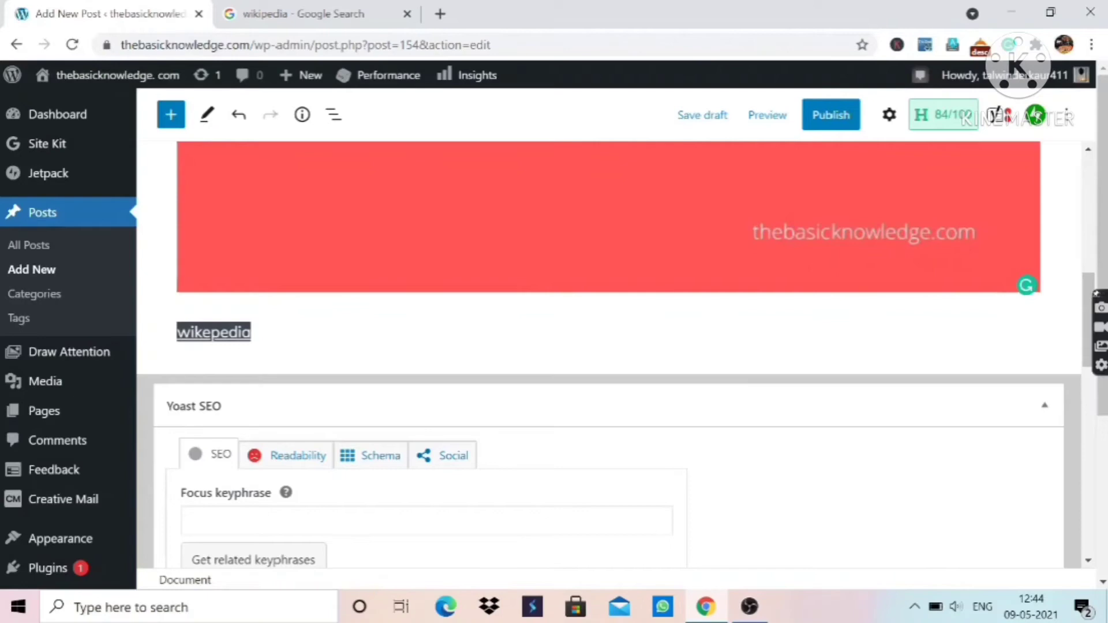
click(393, 319)
key(ctrl+a)
Set the linked "wikepedia" paragraph's text color to the custom color #a3003a and close the block settings.
click(178, 337)
drag(177, 335, 252, 333)
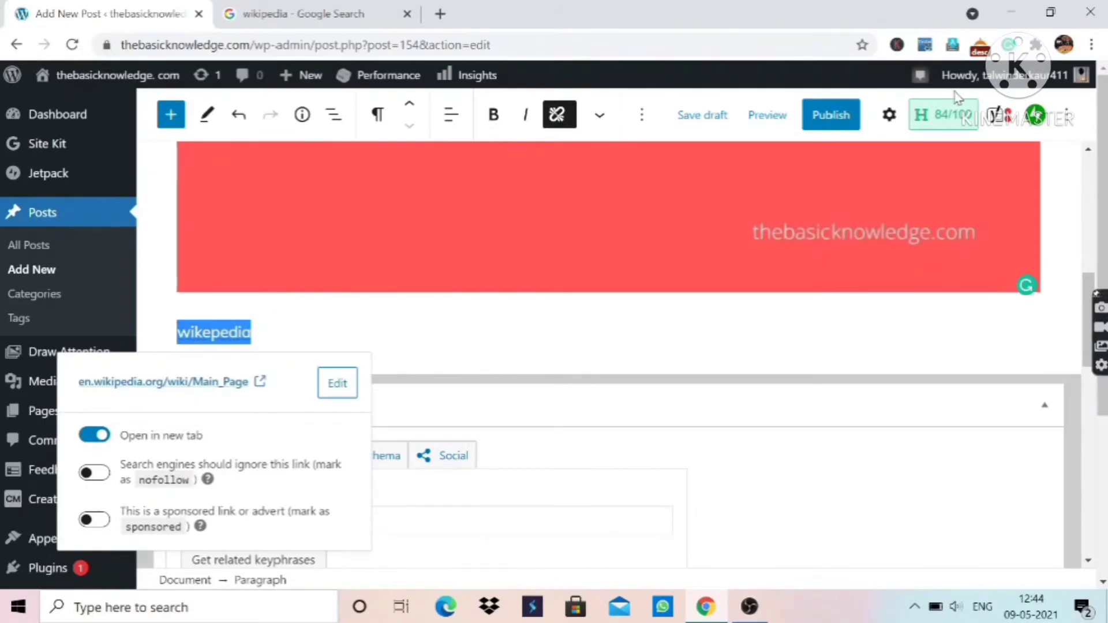
mouse_move(984, 81)
click(883, 115)
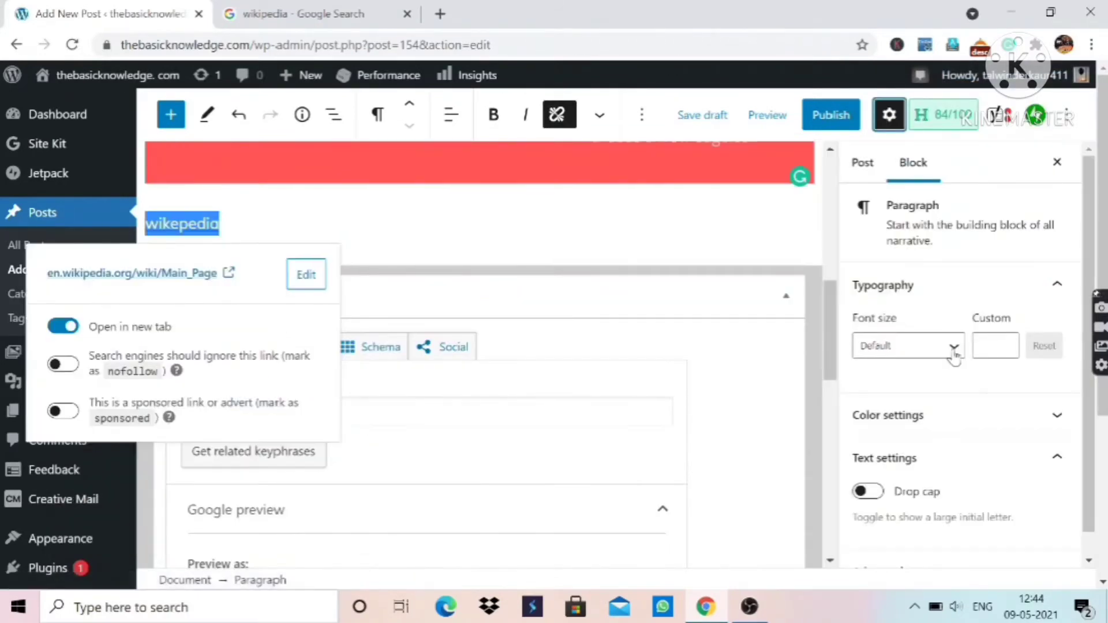
click(1020, 425)
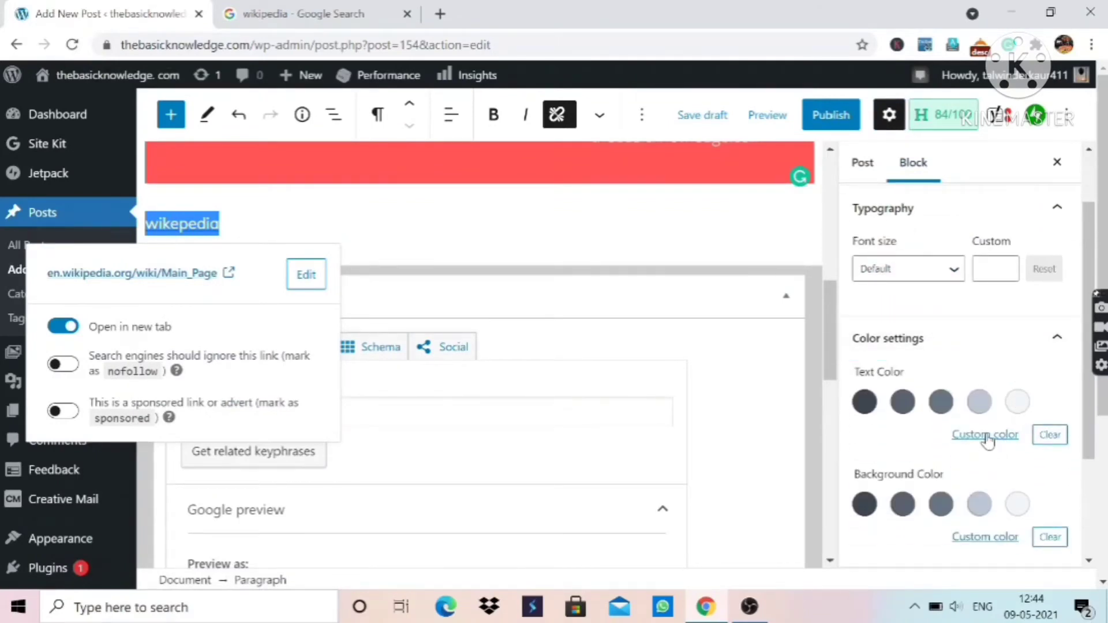
click(984, 437)
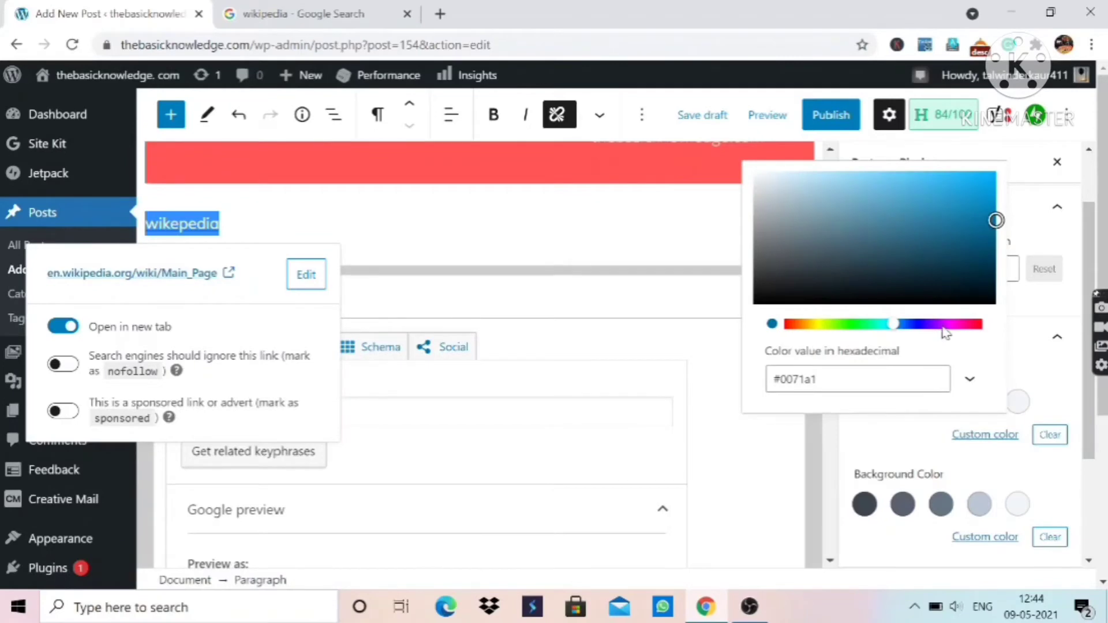
click(972, 325)
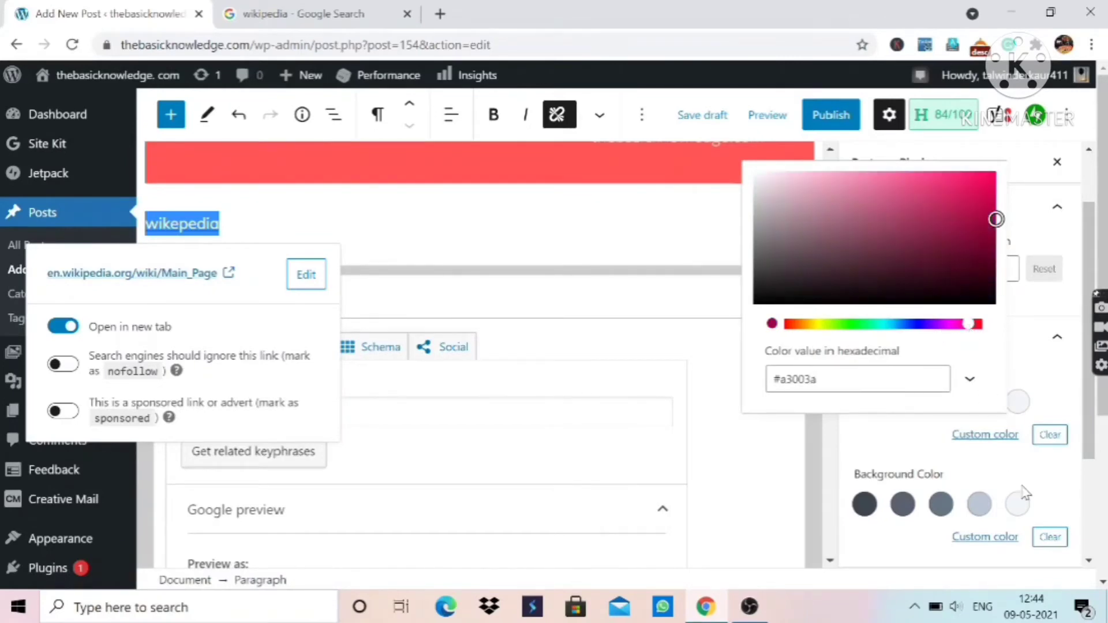
click(1027, 239)
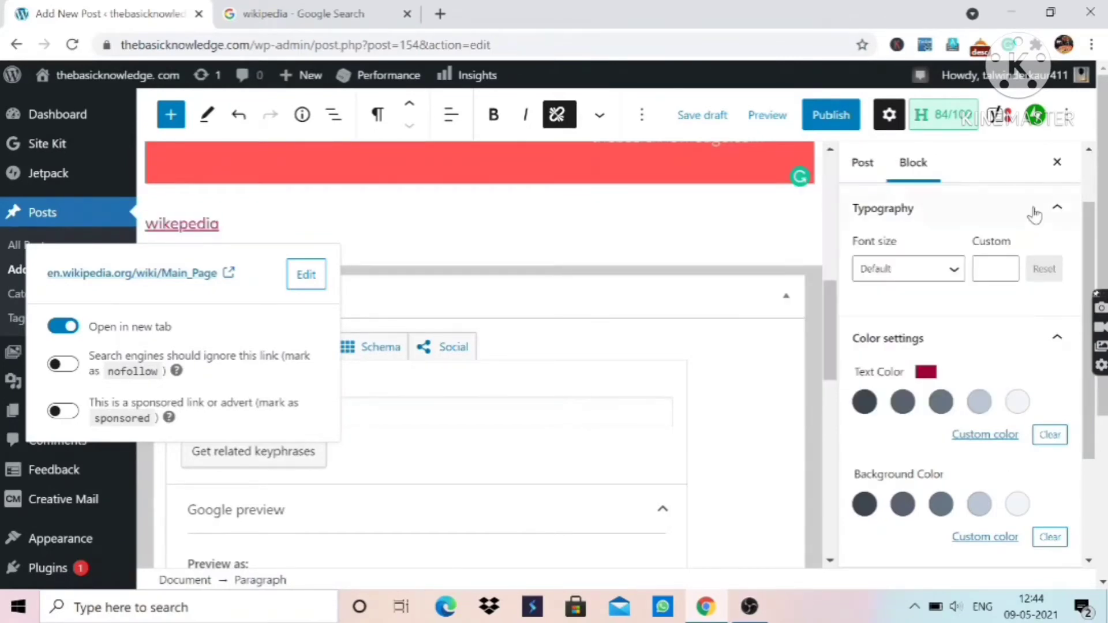
click(1056, 164)
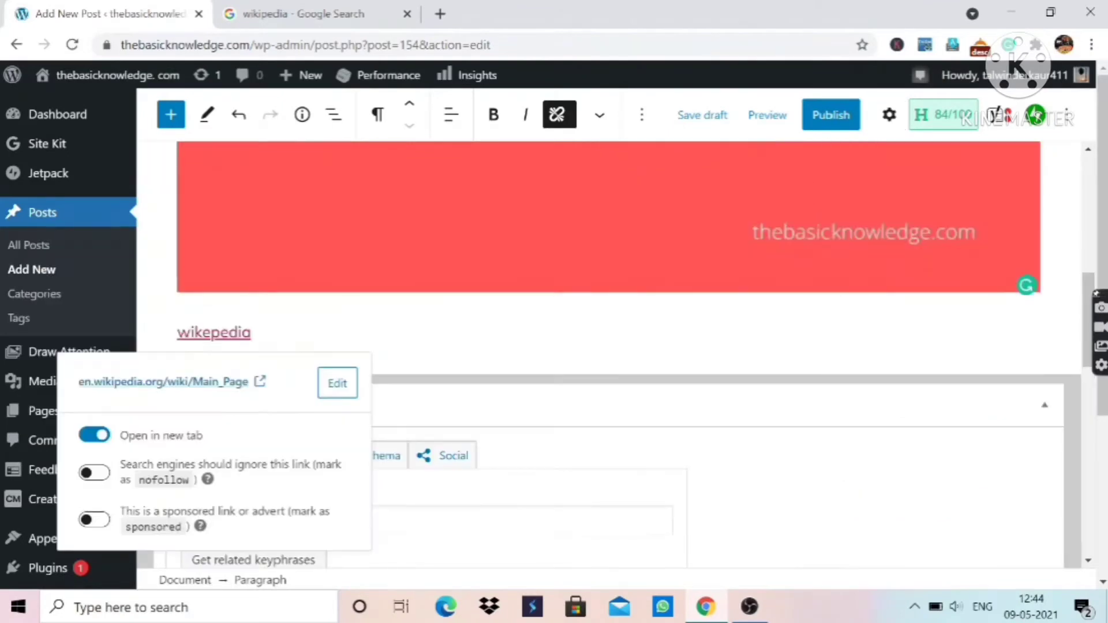
click(404, 330)
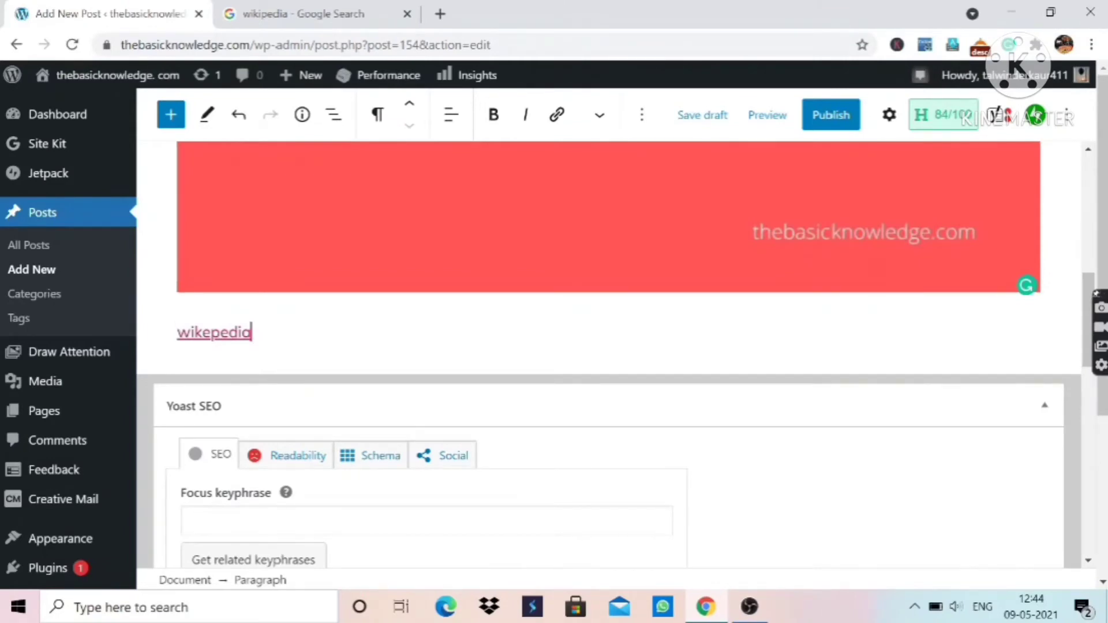
double_click(243, 333)
double_click(242, 333)
click(253, 333)
Look at the image block's text alignment options, then move the block above the "jfwoqewbfsqklqjnvnqdklqdkdj" paragraph.
click(416, 205)
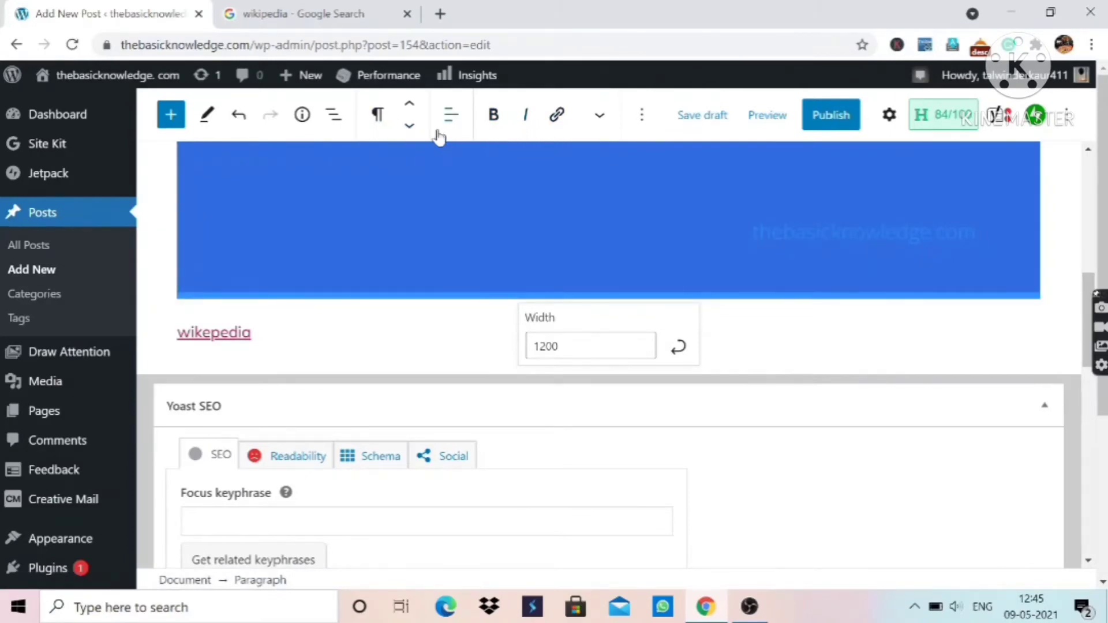
click(450, 118)
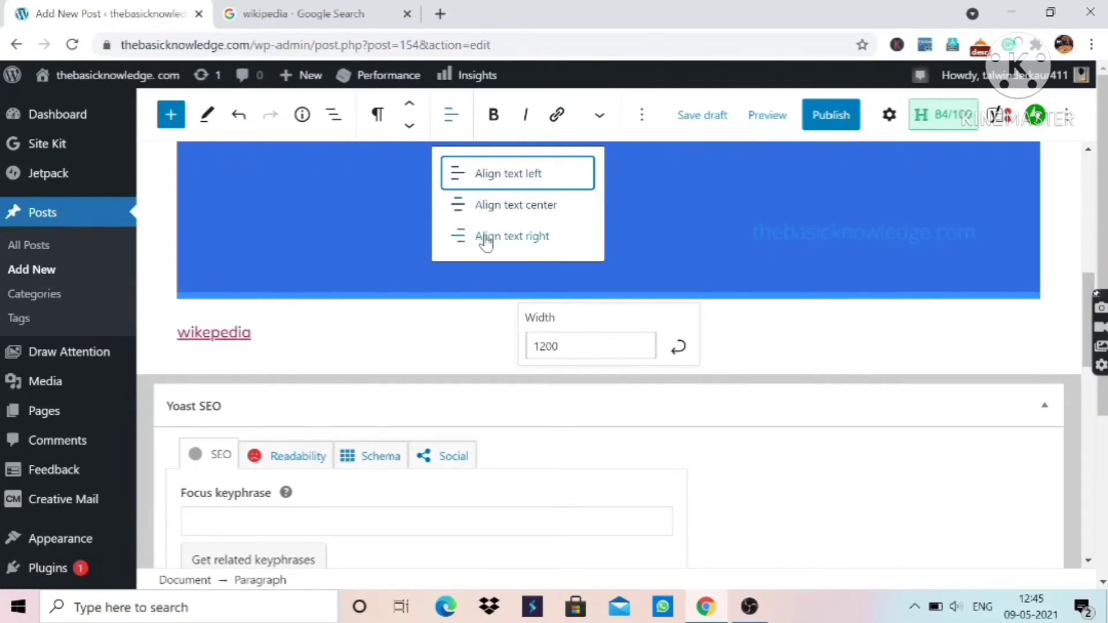
click(407, 127)
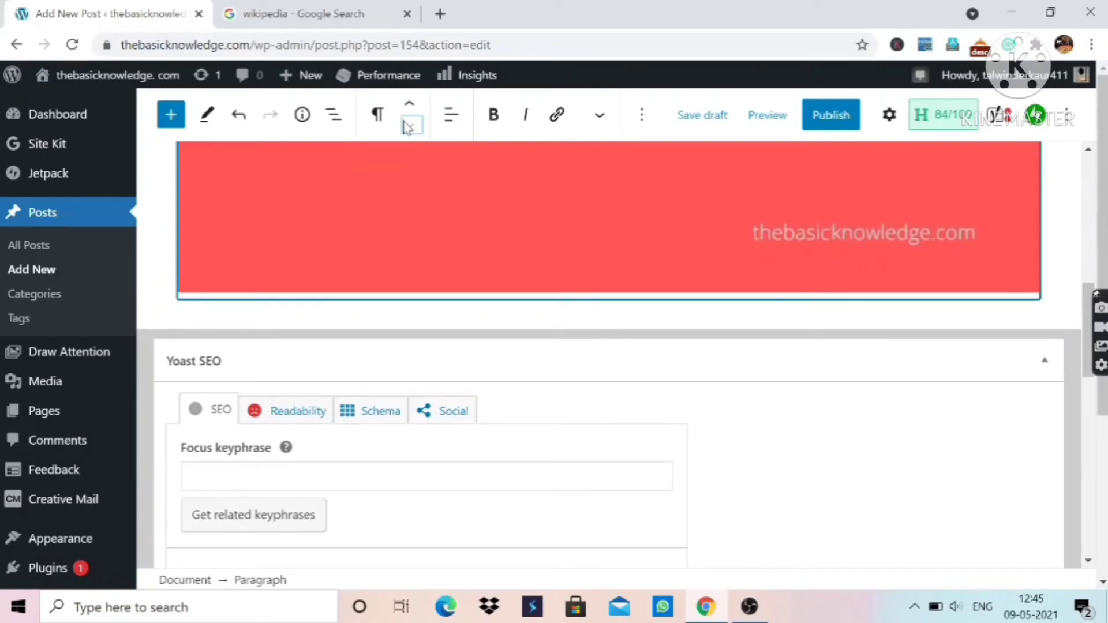
double_click(407, 114)
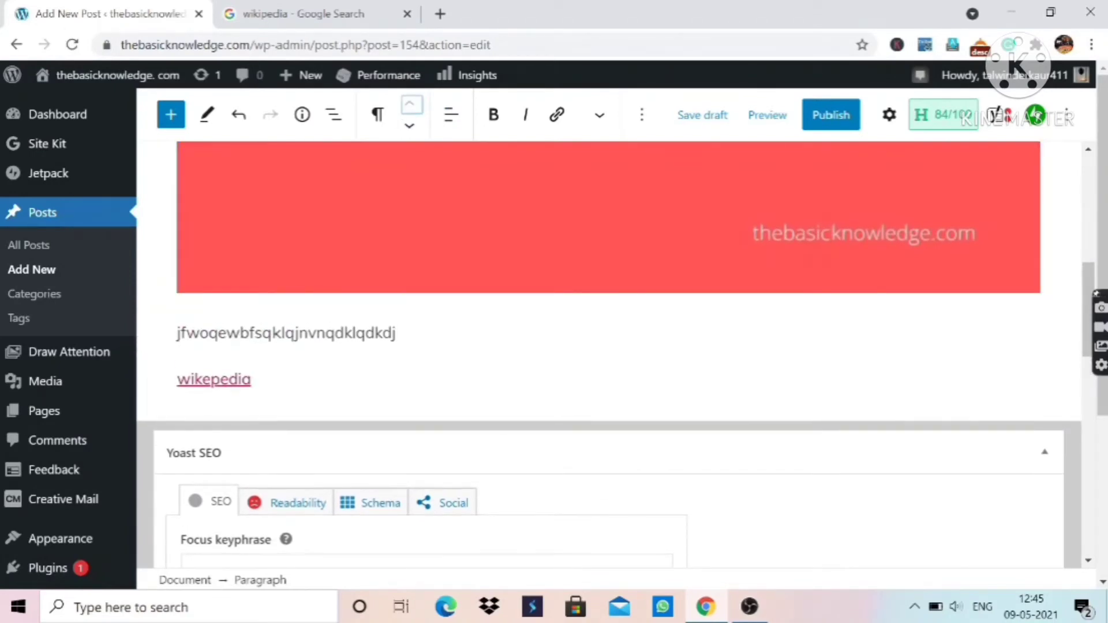
Add an H2 heading reading "hjsuiq" between the image and the "jfwoqewbfsqklqjnvnqdklqdkdj" paragraph.
click(170, 115)
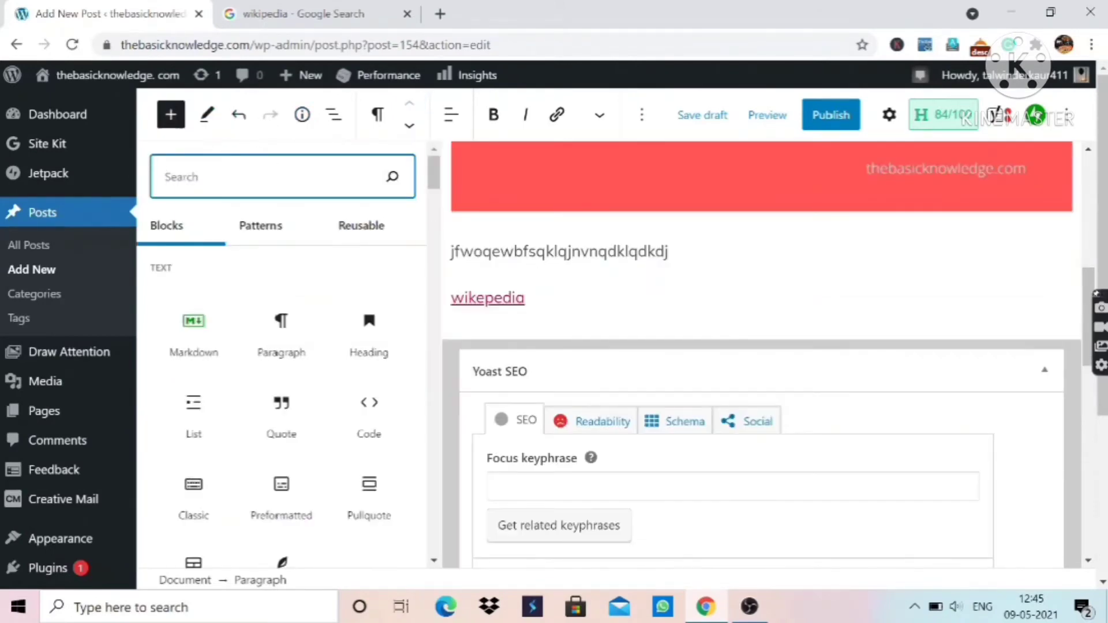
click(568, 290)
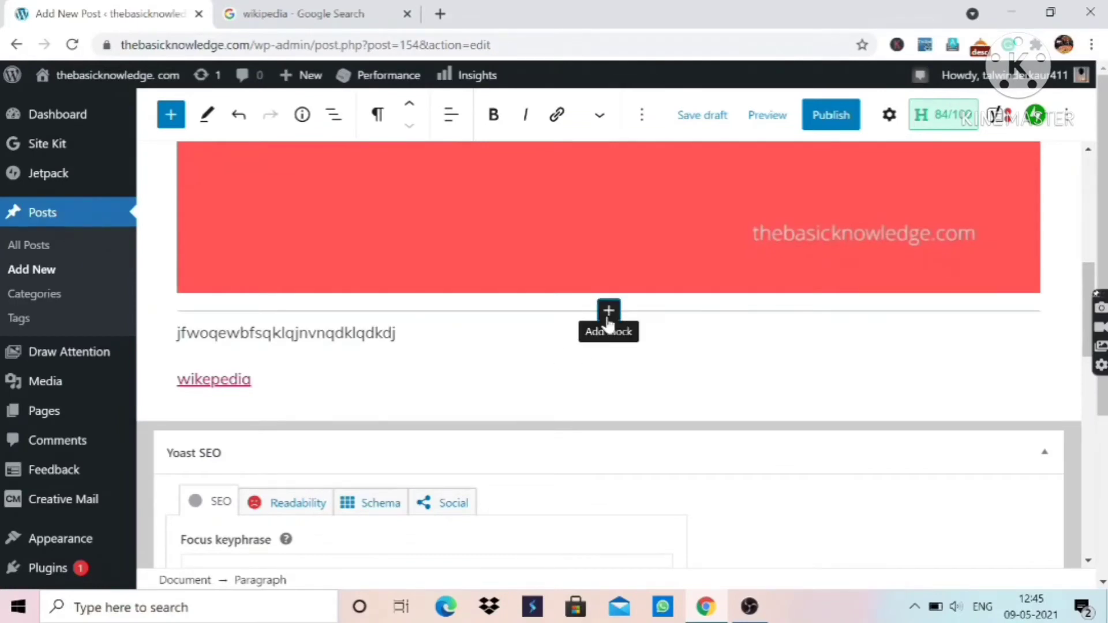
click(608, 311)
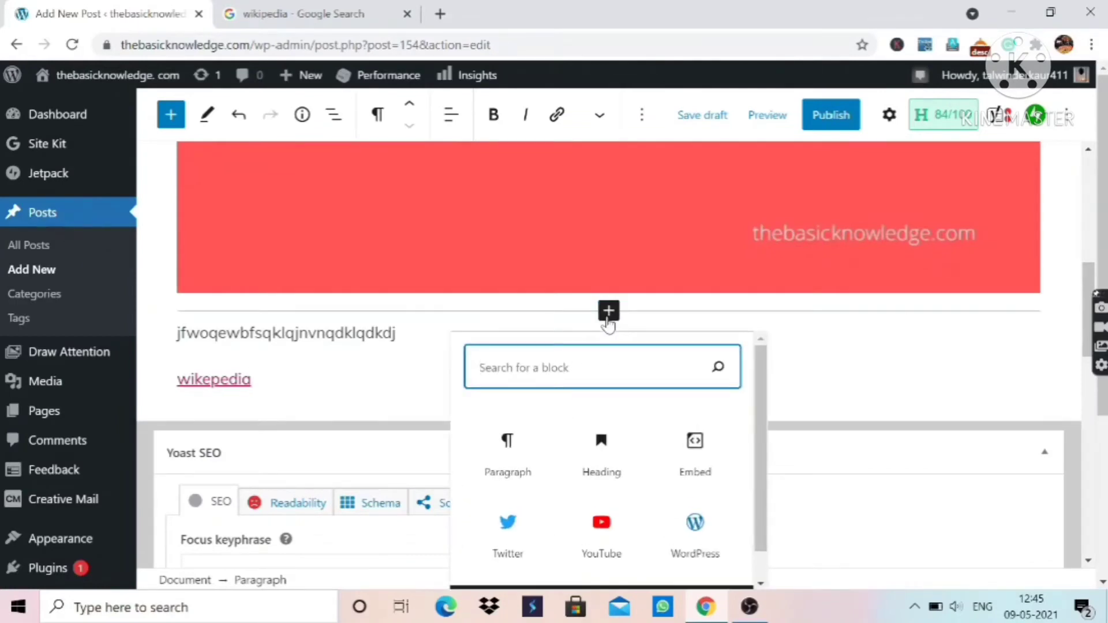
click(603, 441)
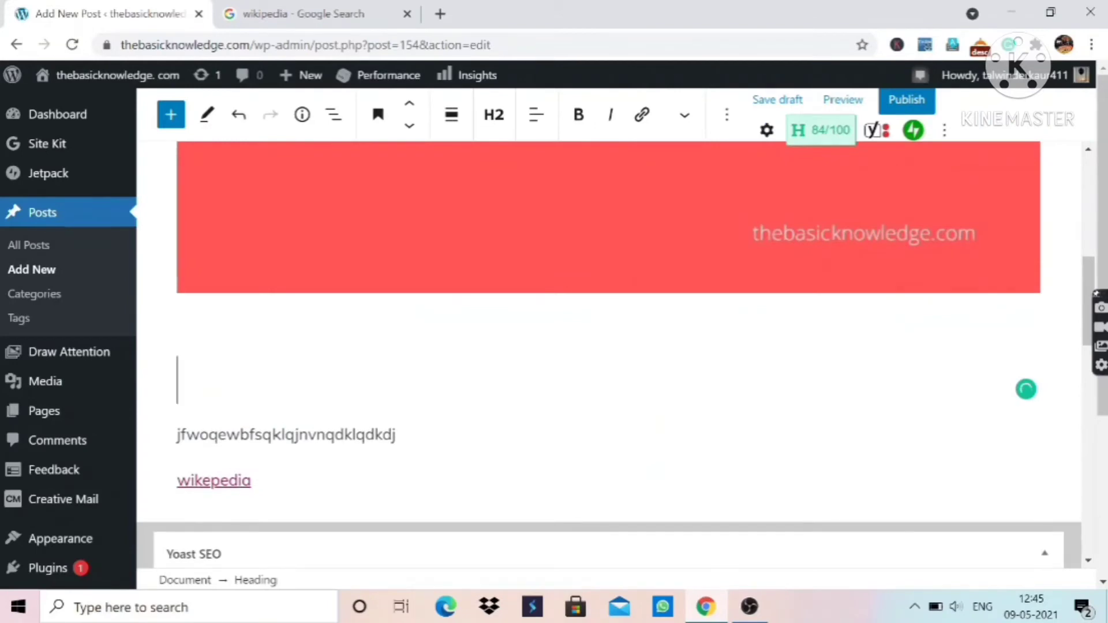
text(hjsuiqhb)
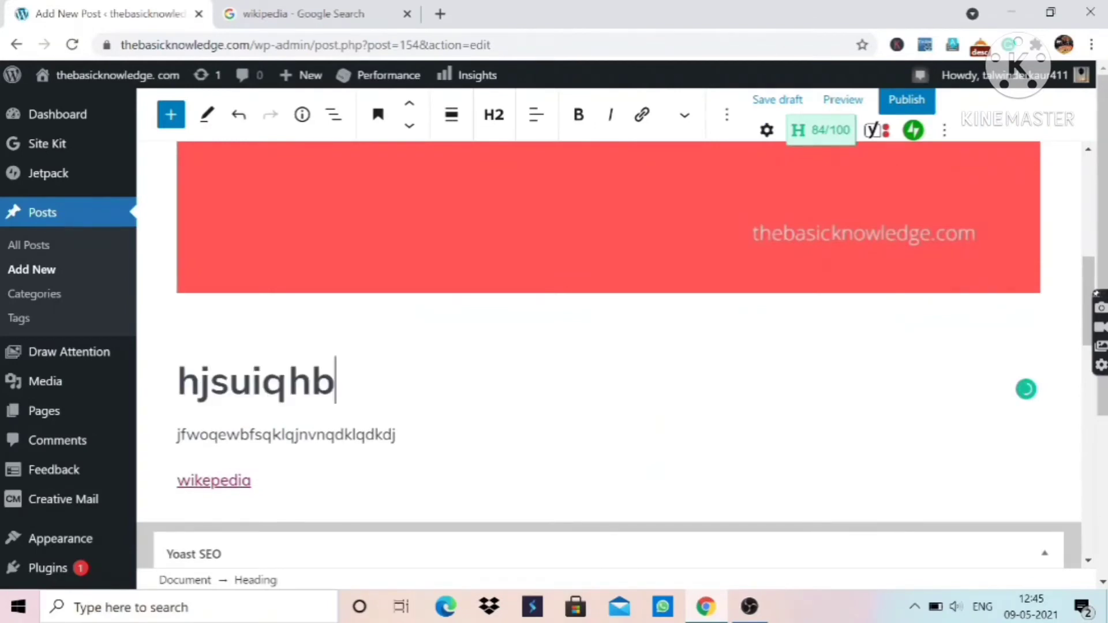
key(BackSpace)
key(BackSpace)
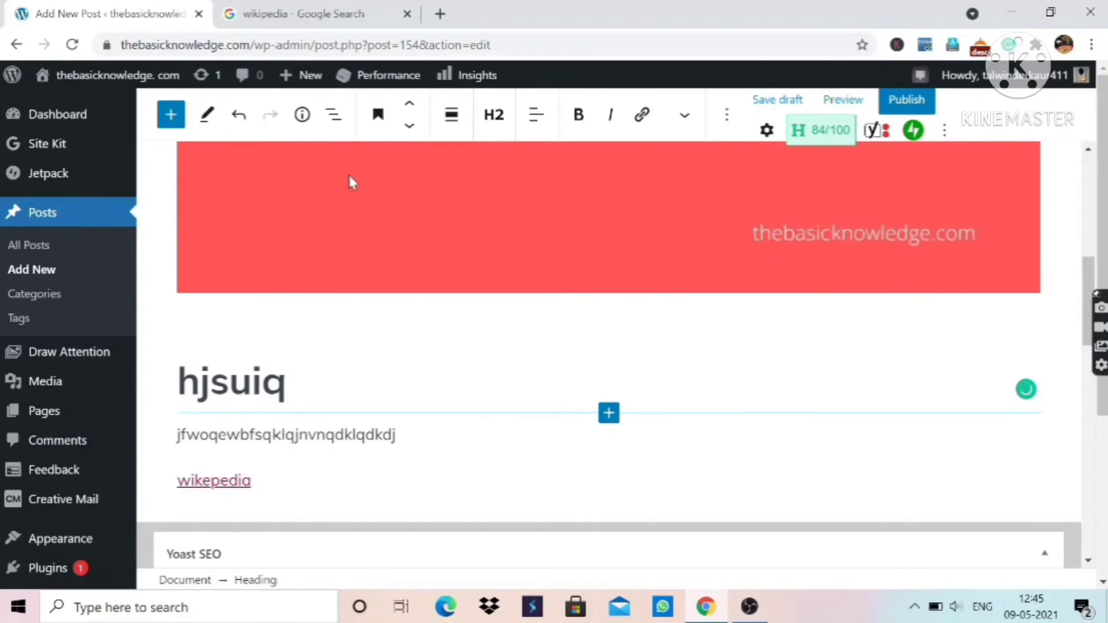
scroll(501, 116, down, 4)
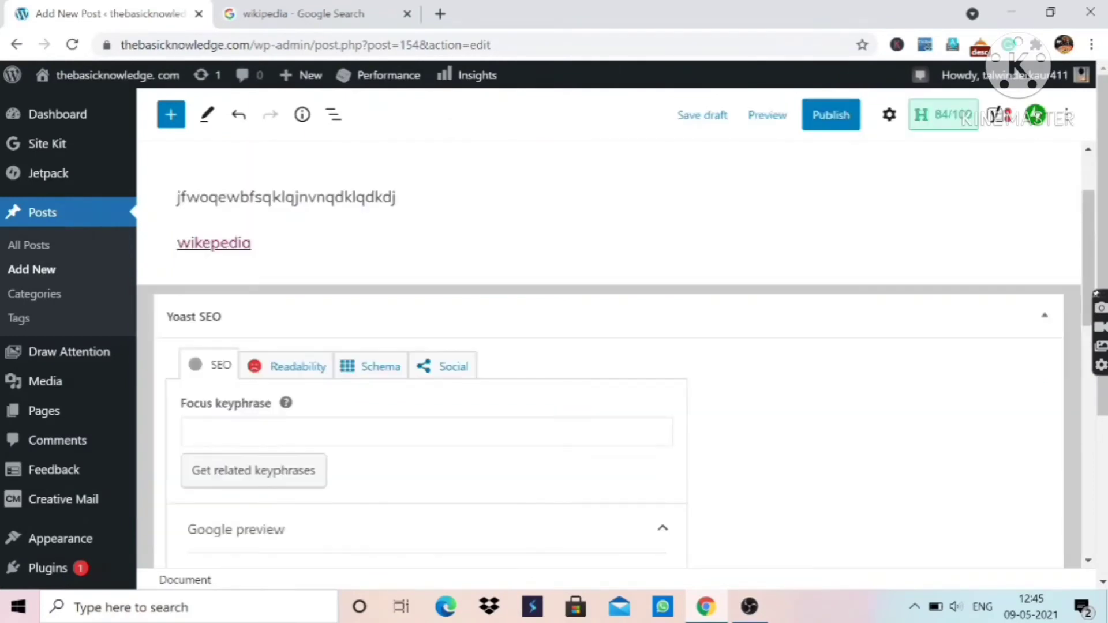
scroll(1089, 186, up, 2)
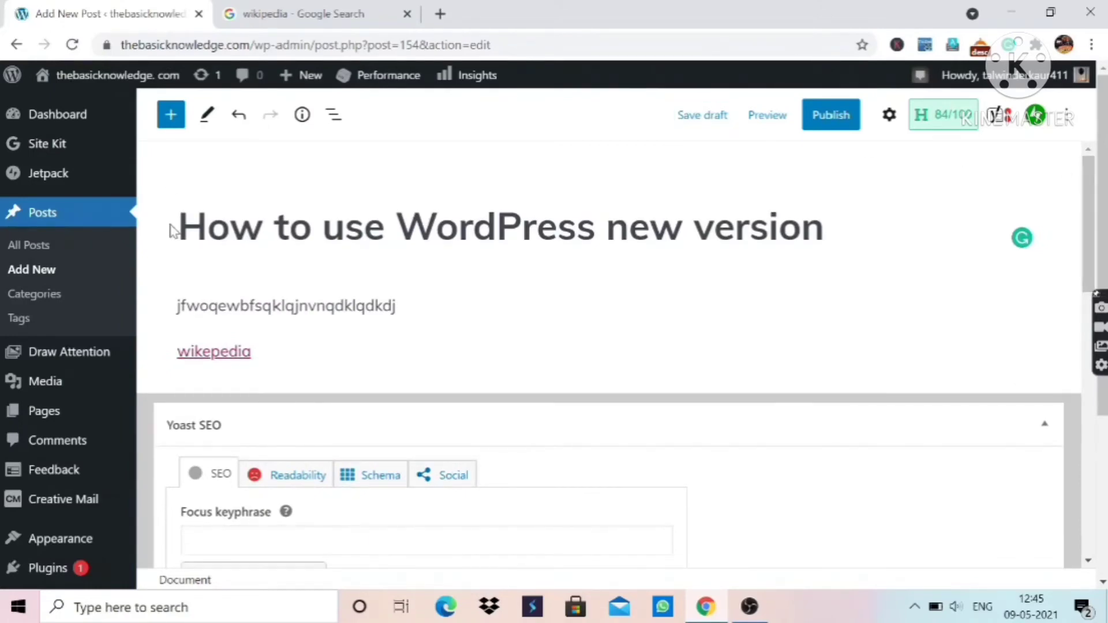
drag(178, 226, 856, 280)
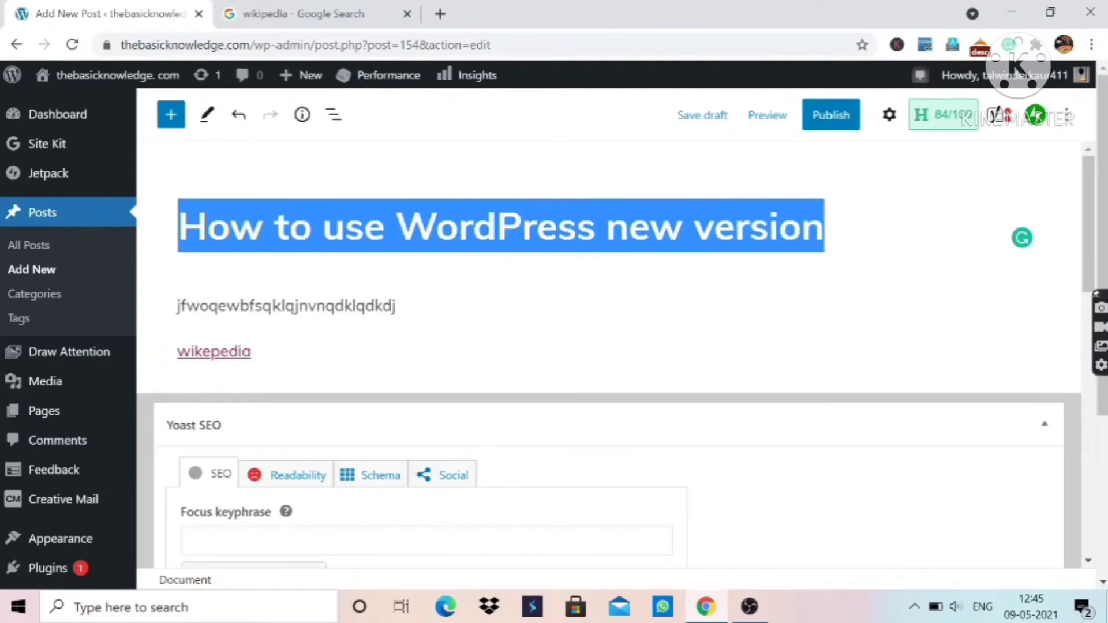
click(253, 352)
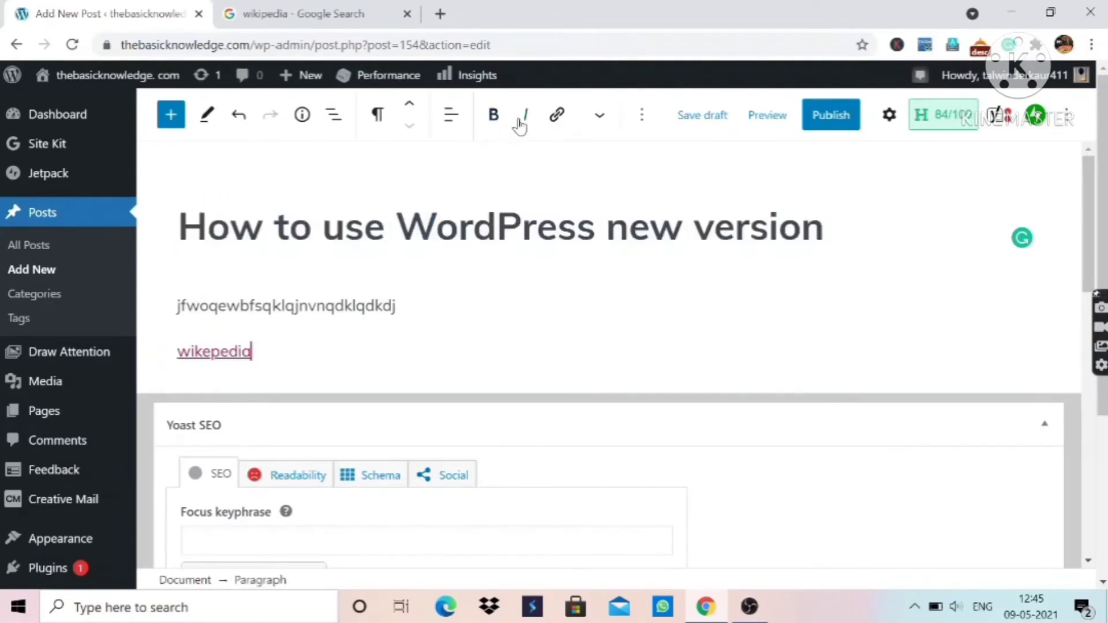
click(395, 227)
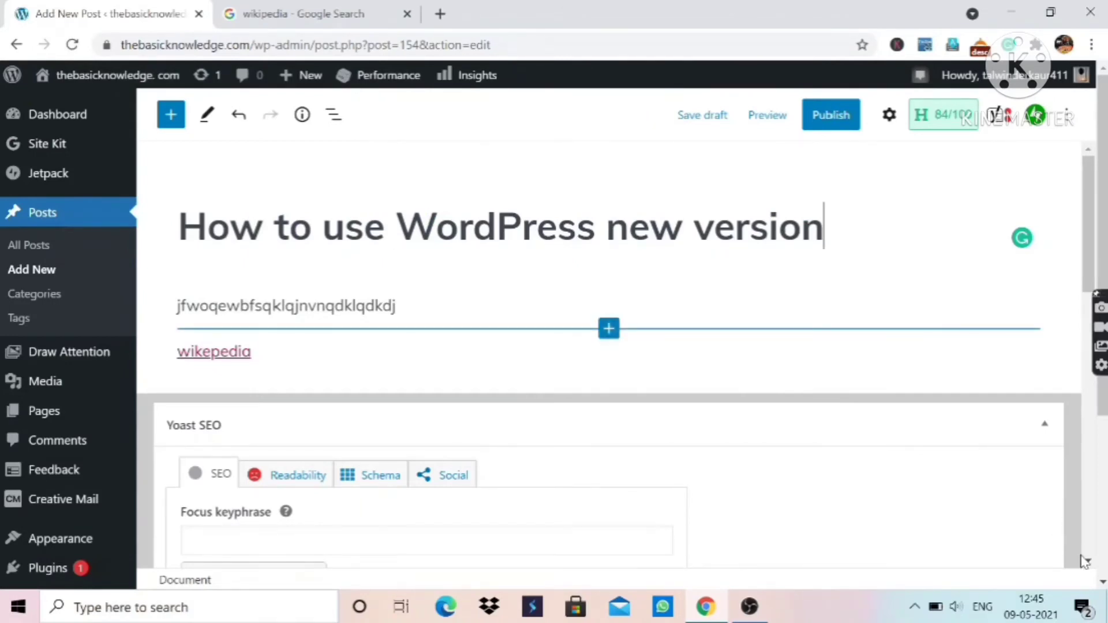
Insert a Table of Contents block below the "wikepedia" paragraph and try collapsing and expanding it.
click(171, 115)
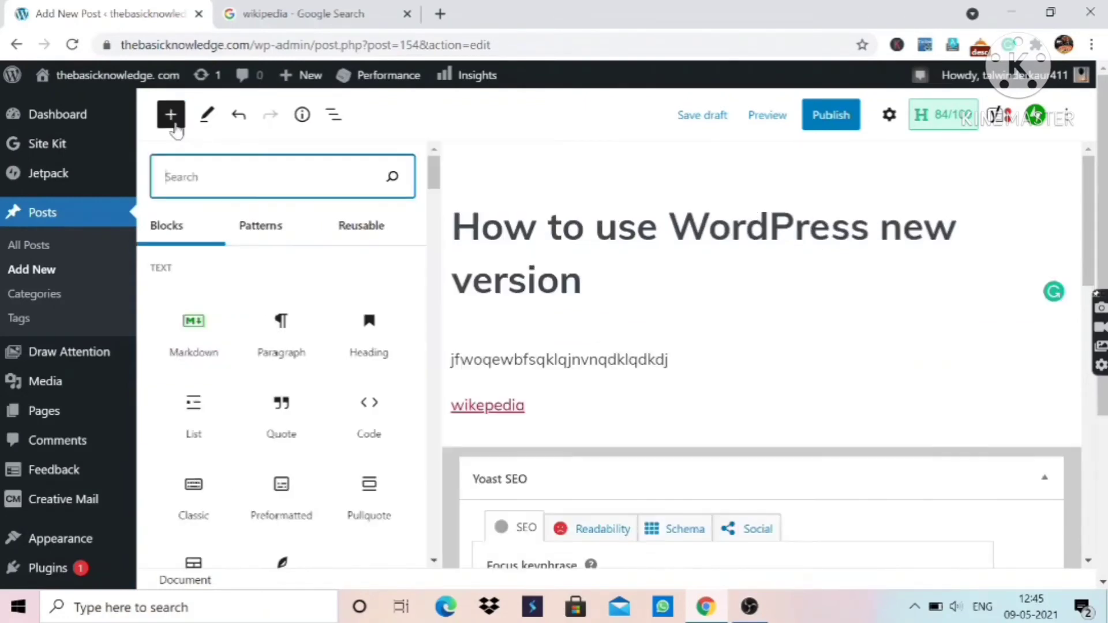
click(434, 561)
scroll(436, 569, down, 5)
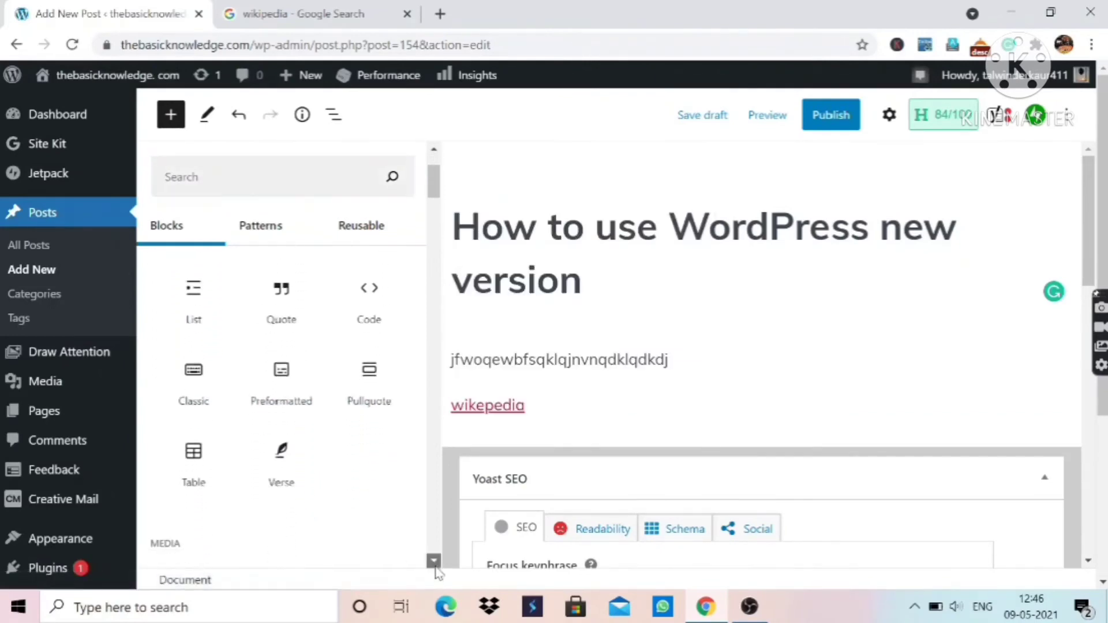
scroll(436, 571, down, 5)
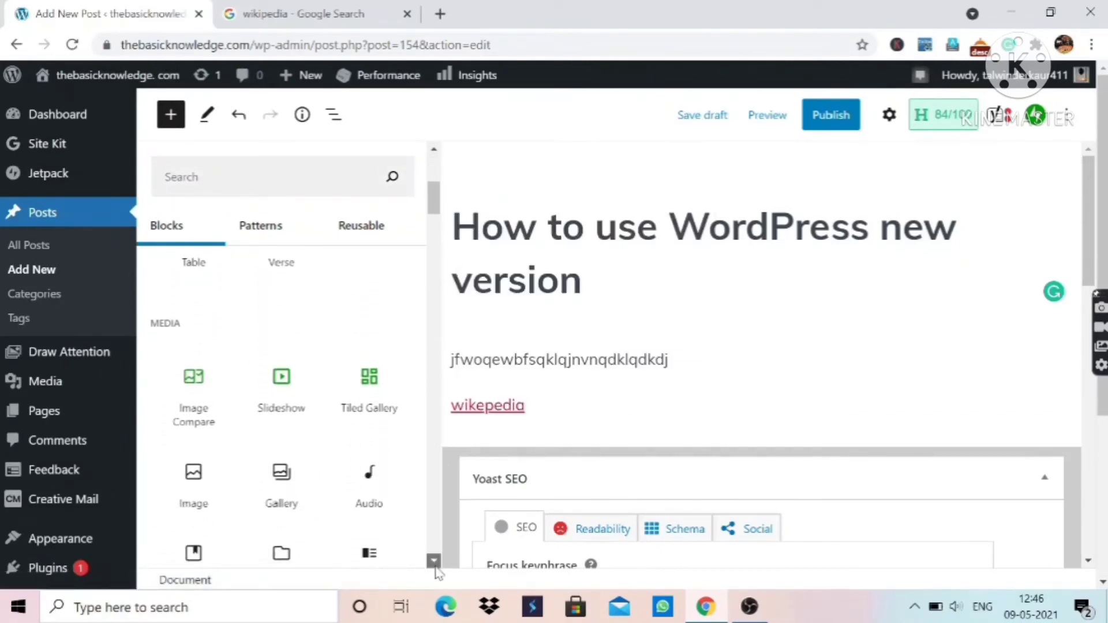
scroll(435, 571, down, 4)
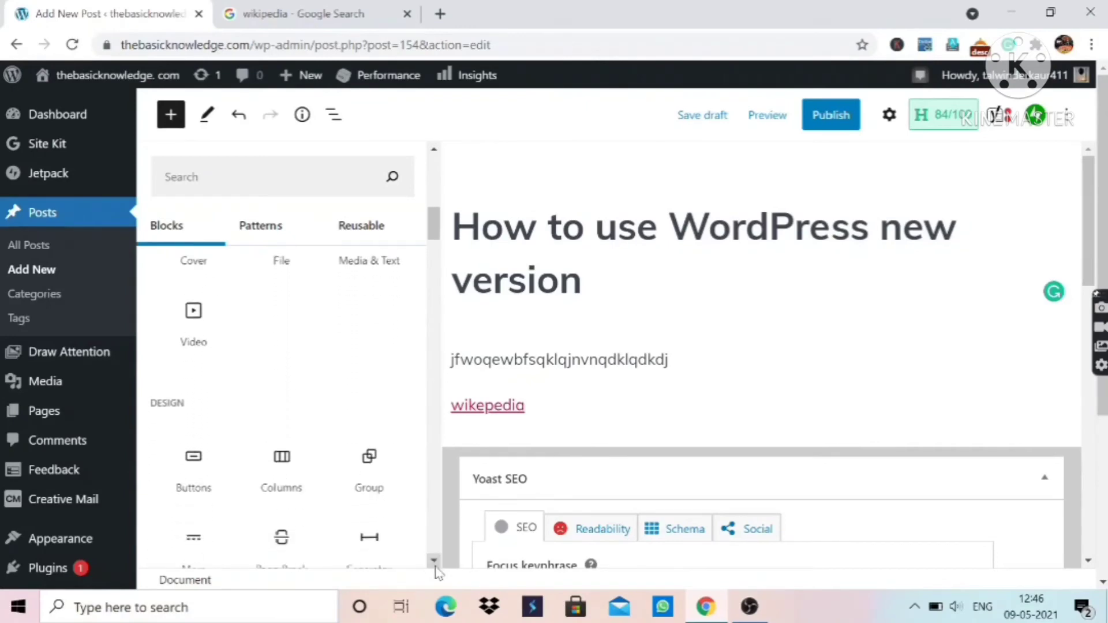
scroll(435, 571, down, 5)
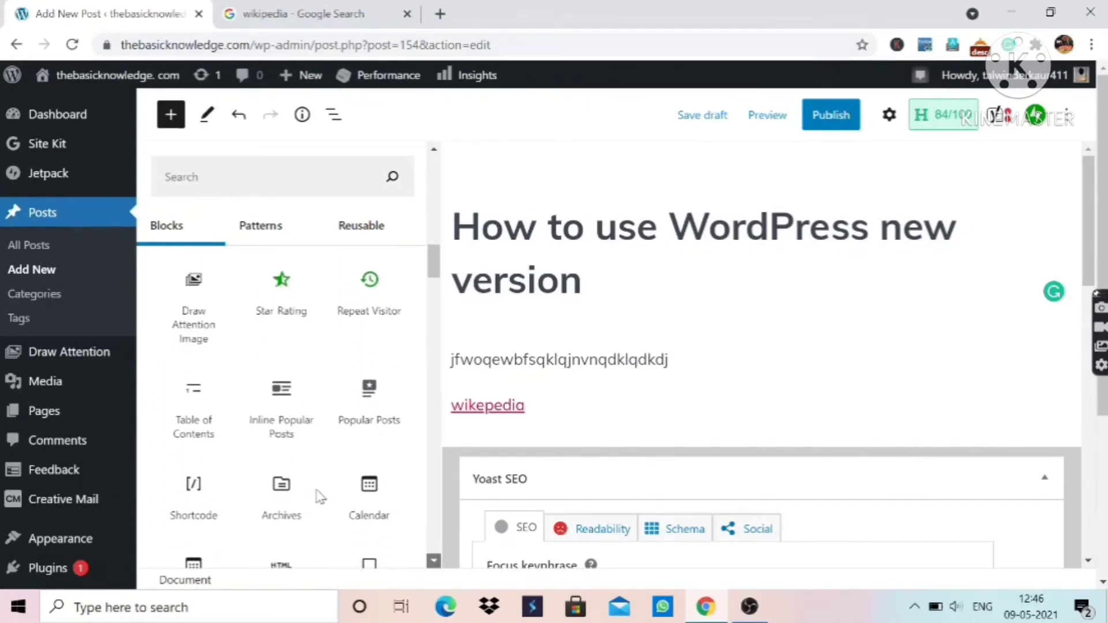
click(194, 414)
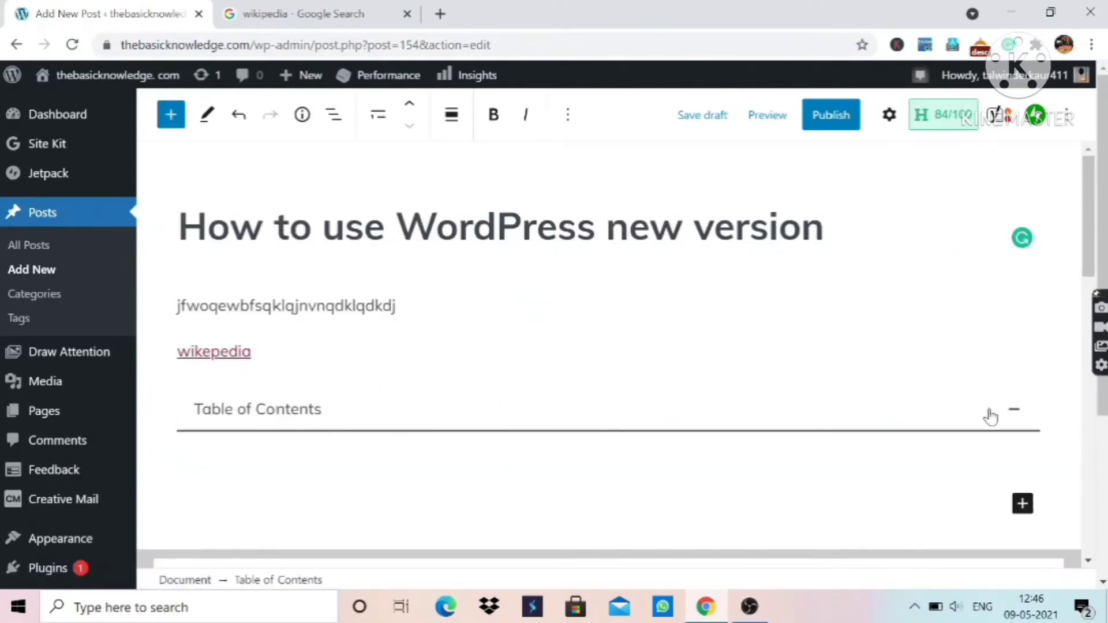
click(1013, 412)
click(1015, 413)
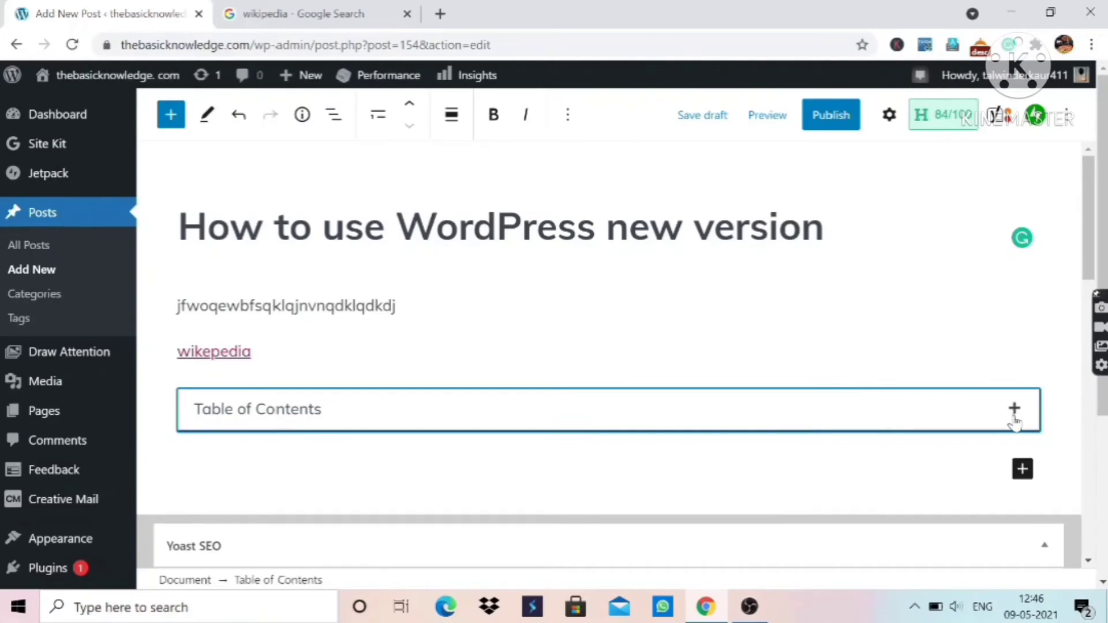
click(1014, 410)
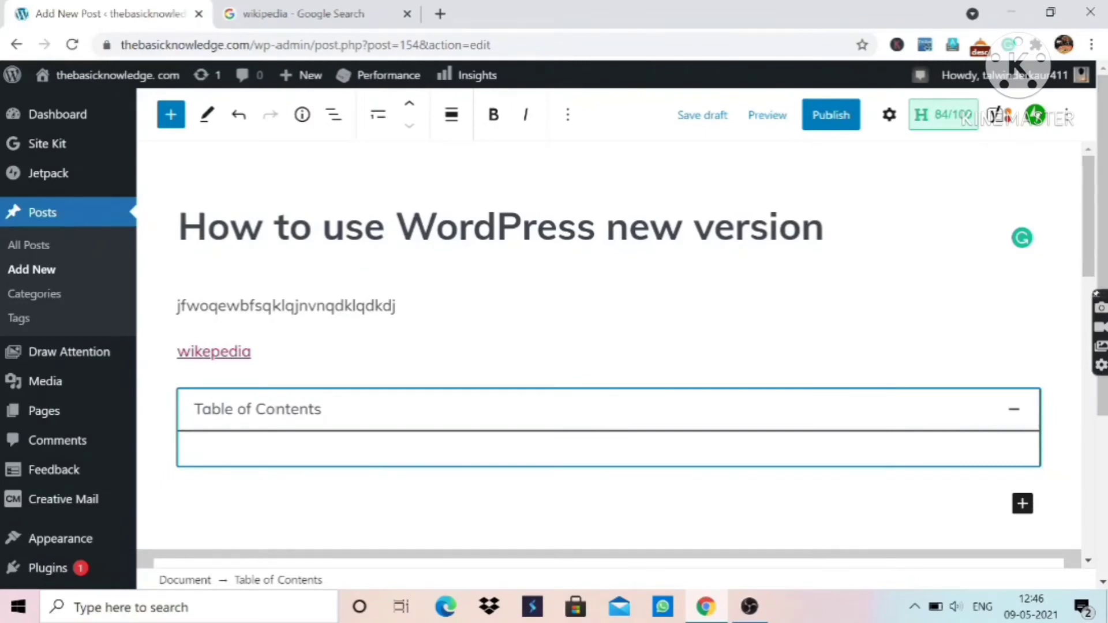
Look through the post's Yoast SEO settings, including the focus keyphrase, Google preview, SEO title, slug and meta description.
scroll(1100, 572, down, 4)
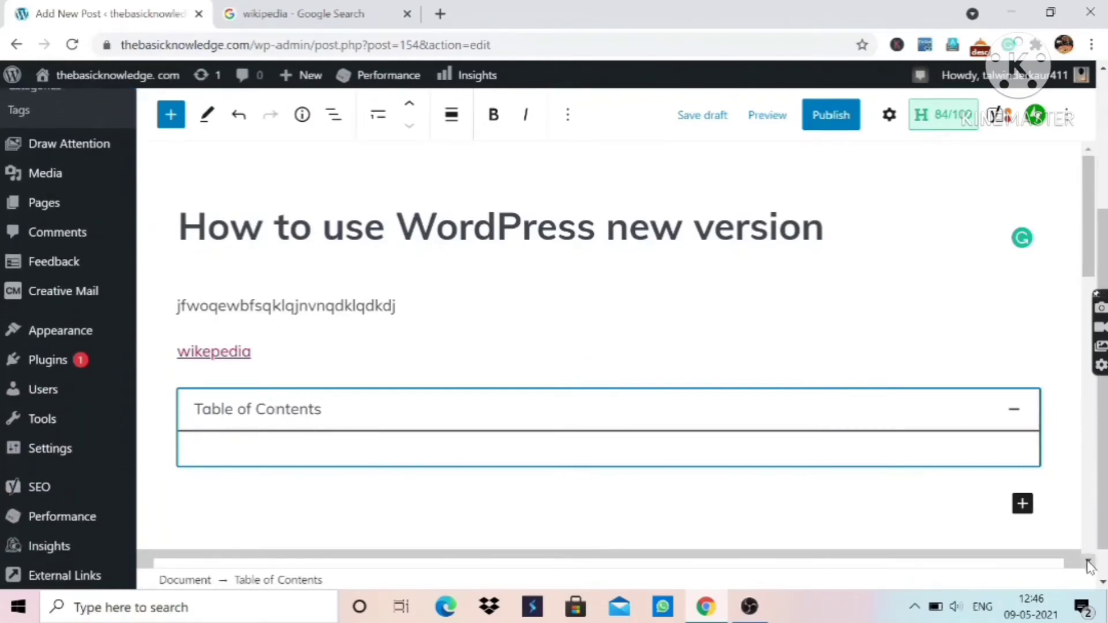
scroll(1089, 564, down, 4)
scroll(1089, 565, down, 7)
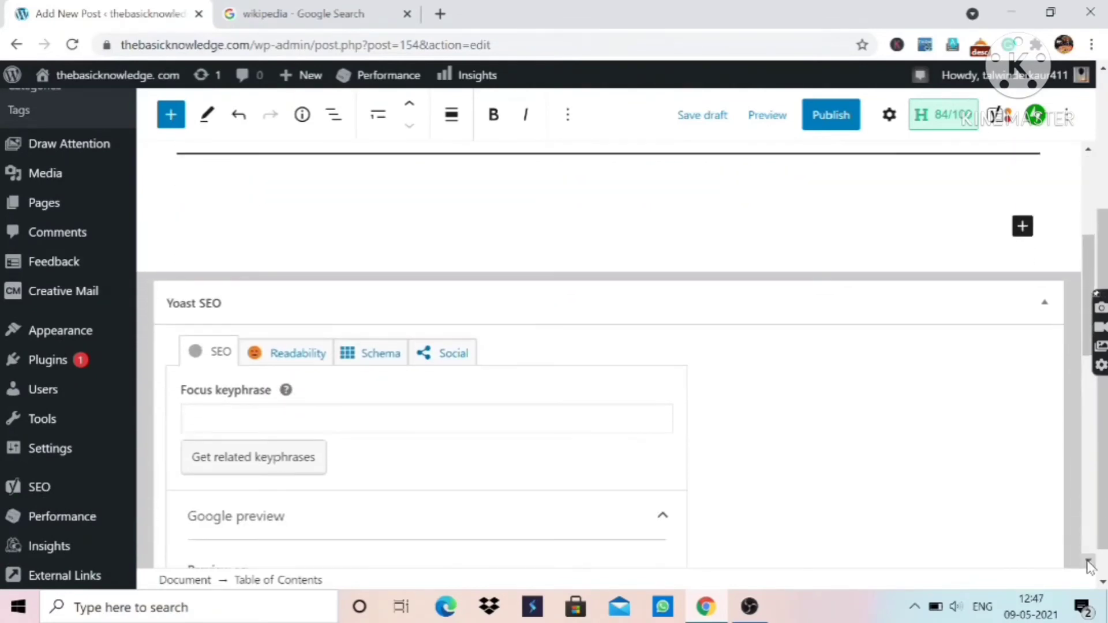
scroll(1089, 565, up, 6)
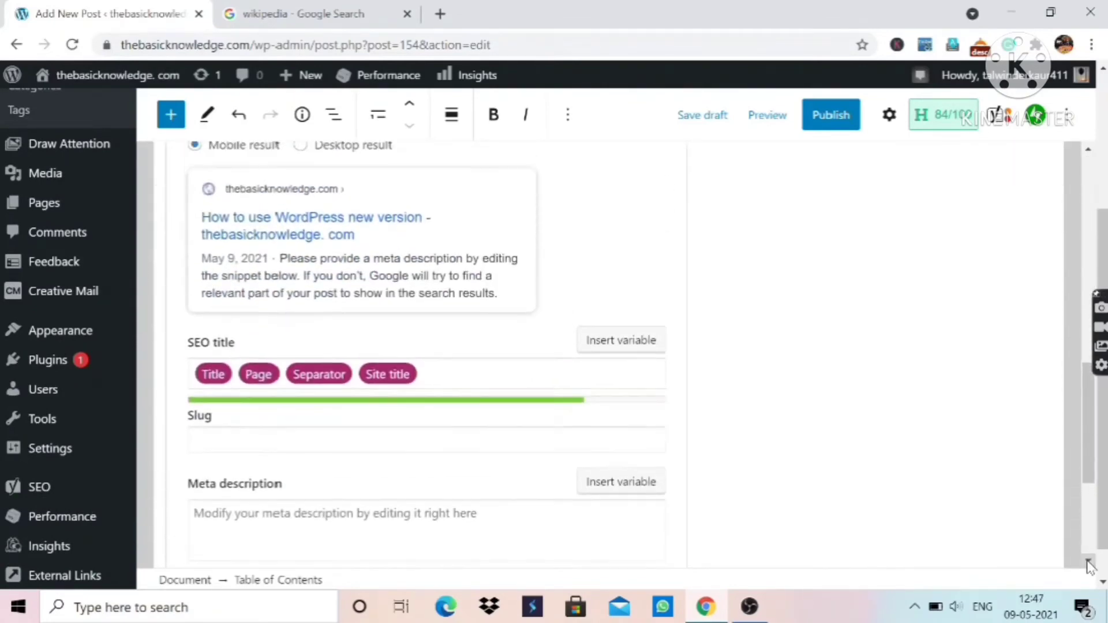
scroll(1089, 565, up, 3)
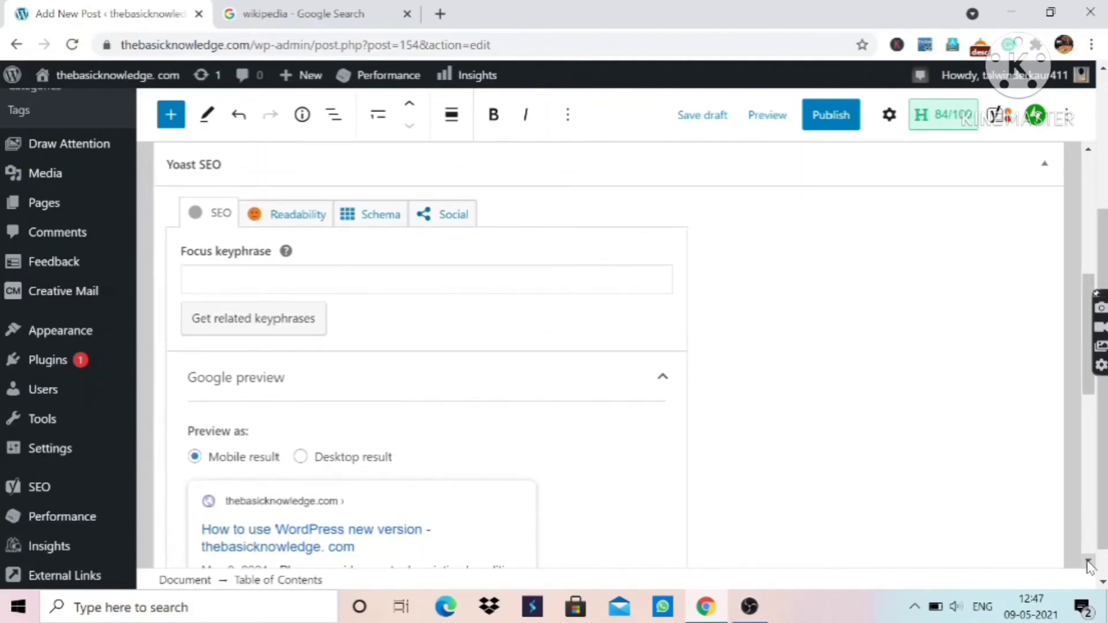
scroll(1090, 565, down, 7)
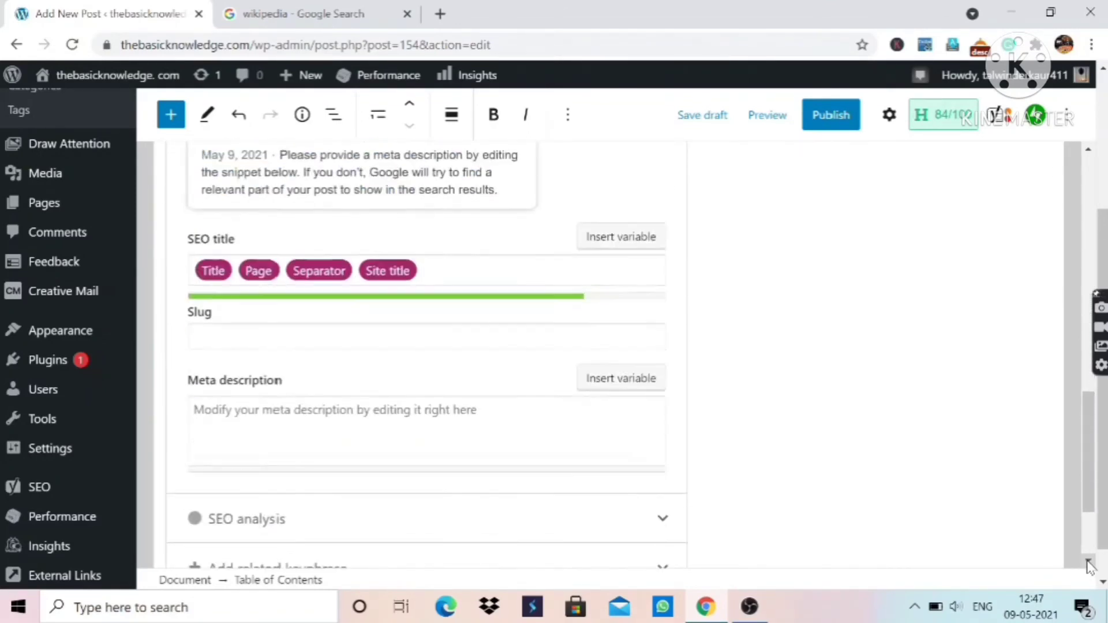
scroll(1089, 565, down, 1)
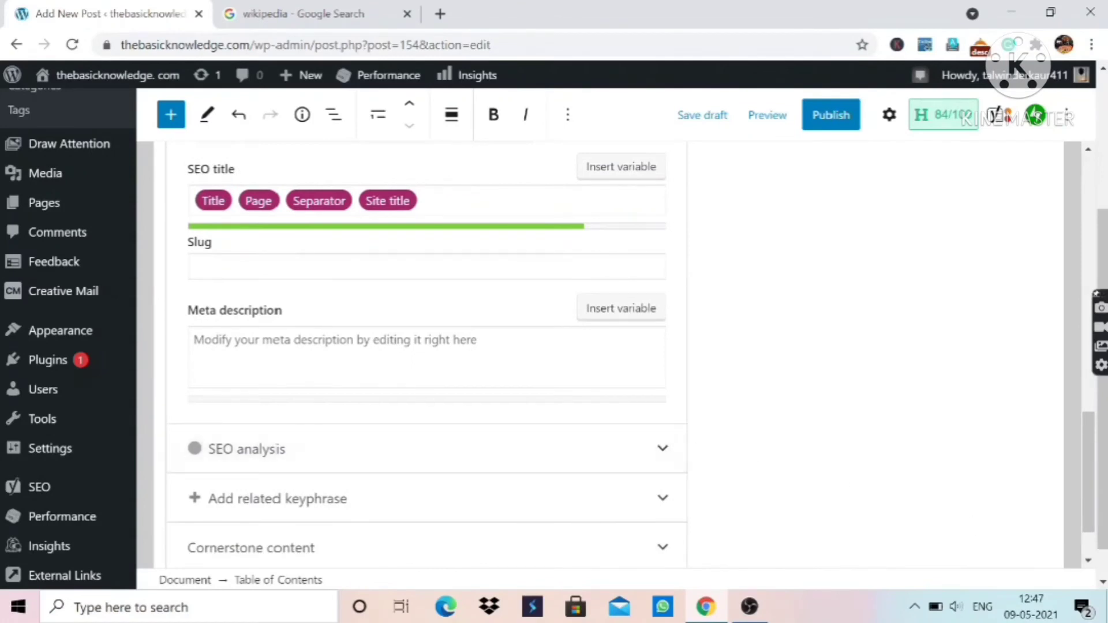
click(335, 347)
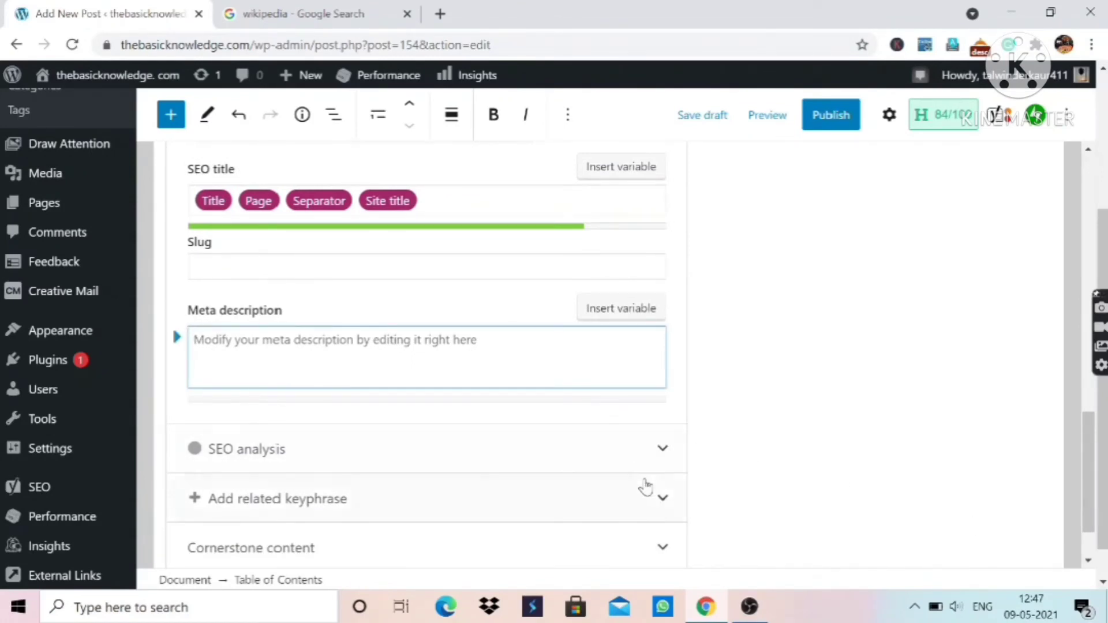
click(1089, 561)
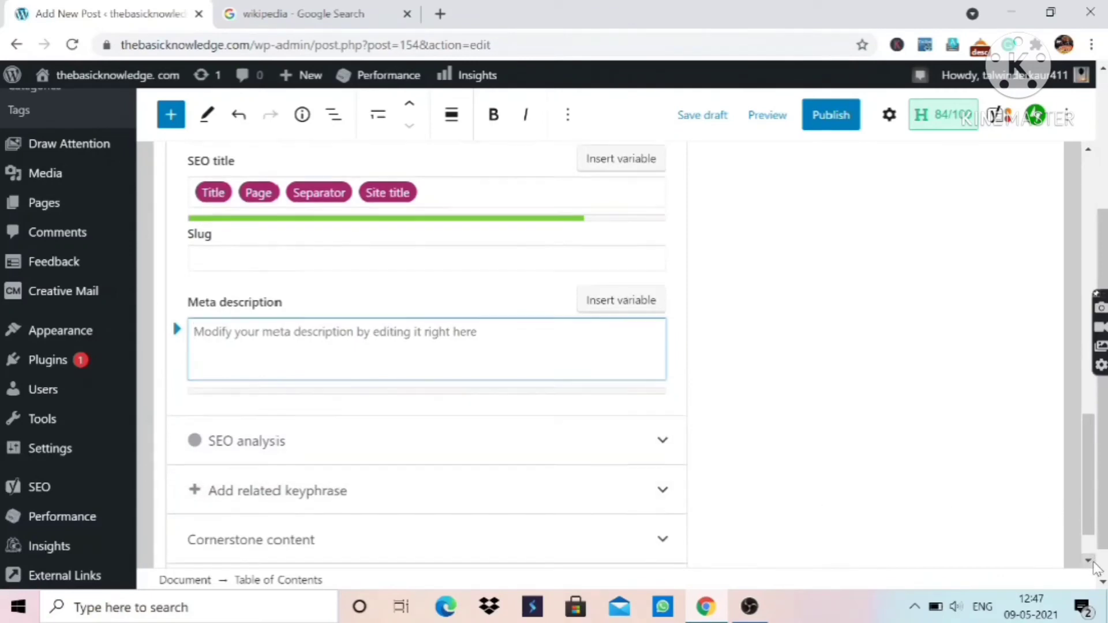
scroll(1095, 568, down, 1)
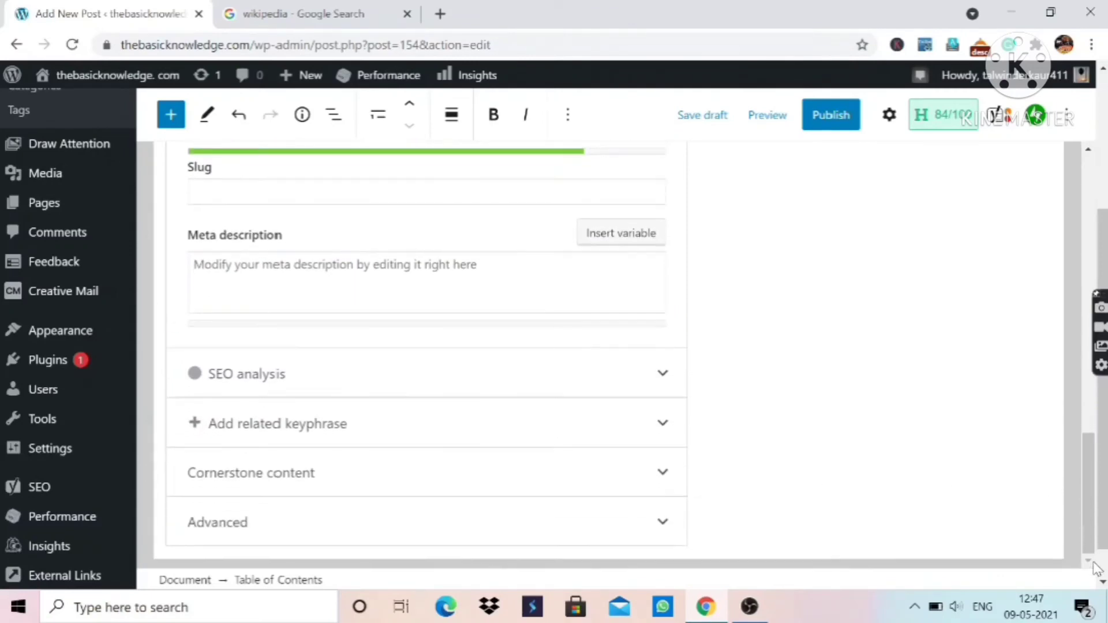
Expand the Yoast SEO analysis, review its problems and good results, and return to the Google preview.
click(663, 383)
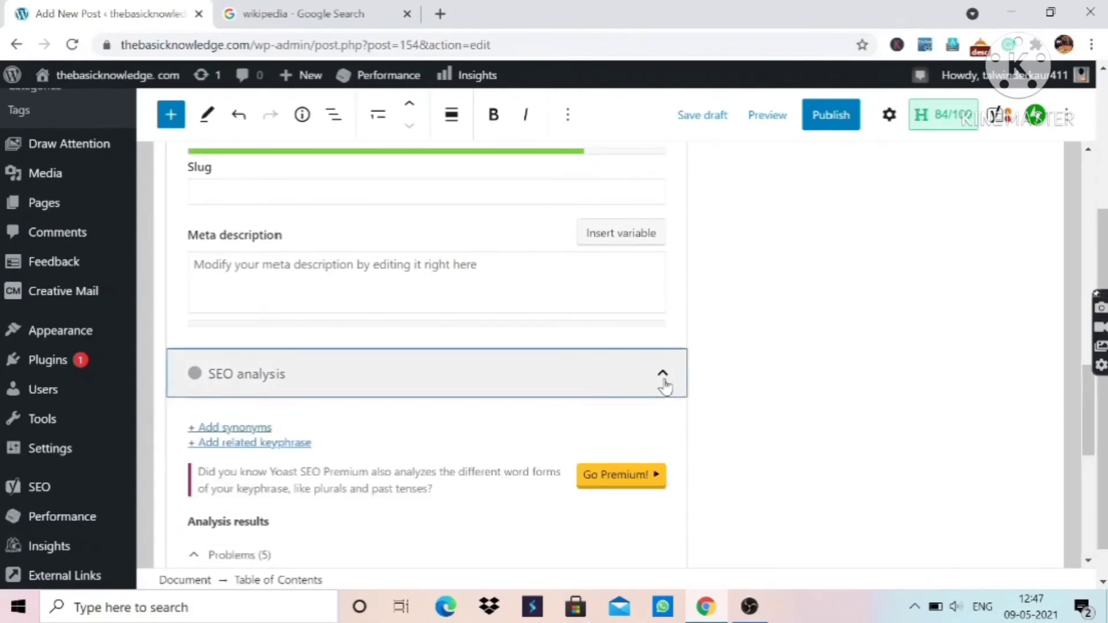
click(1089, 561)
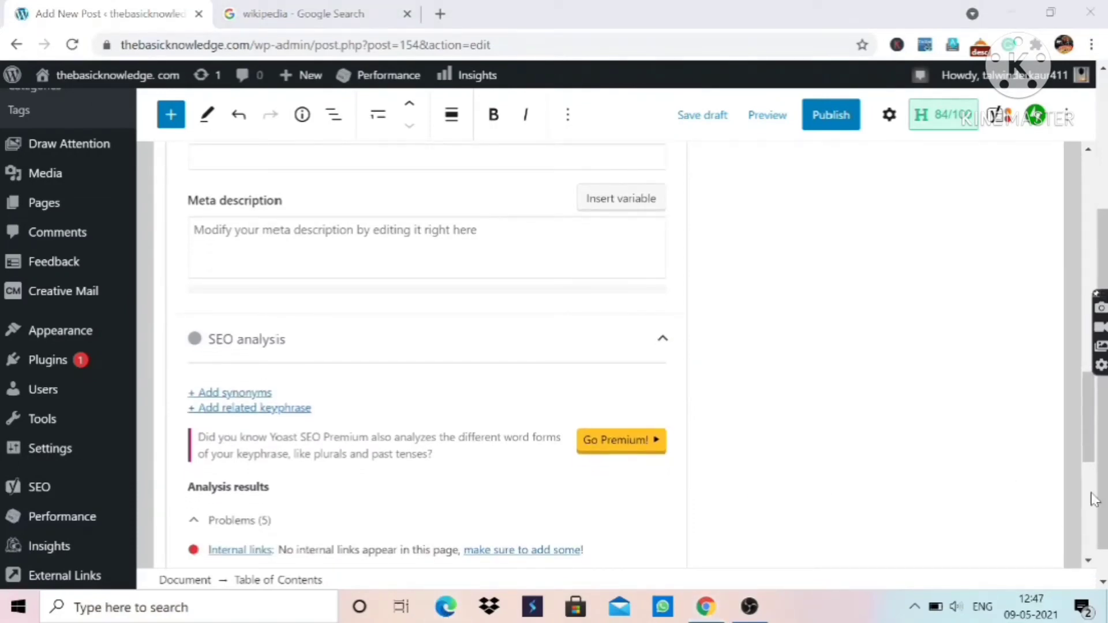
click(1089, 560)
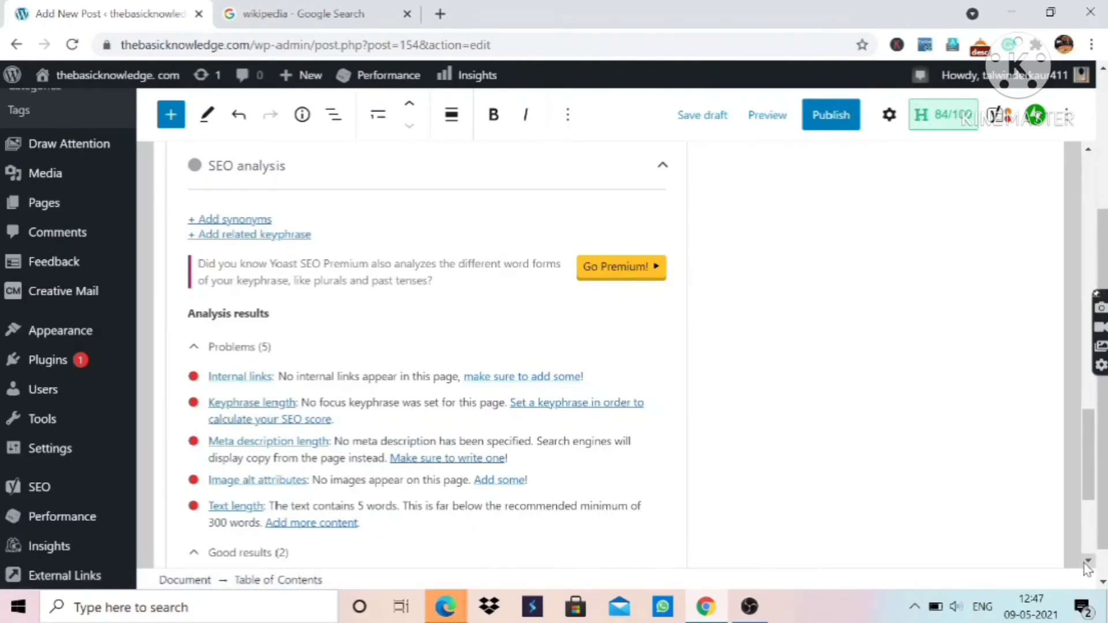
scroll(767, 508, down, 4)
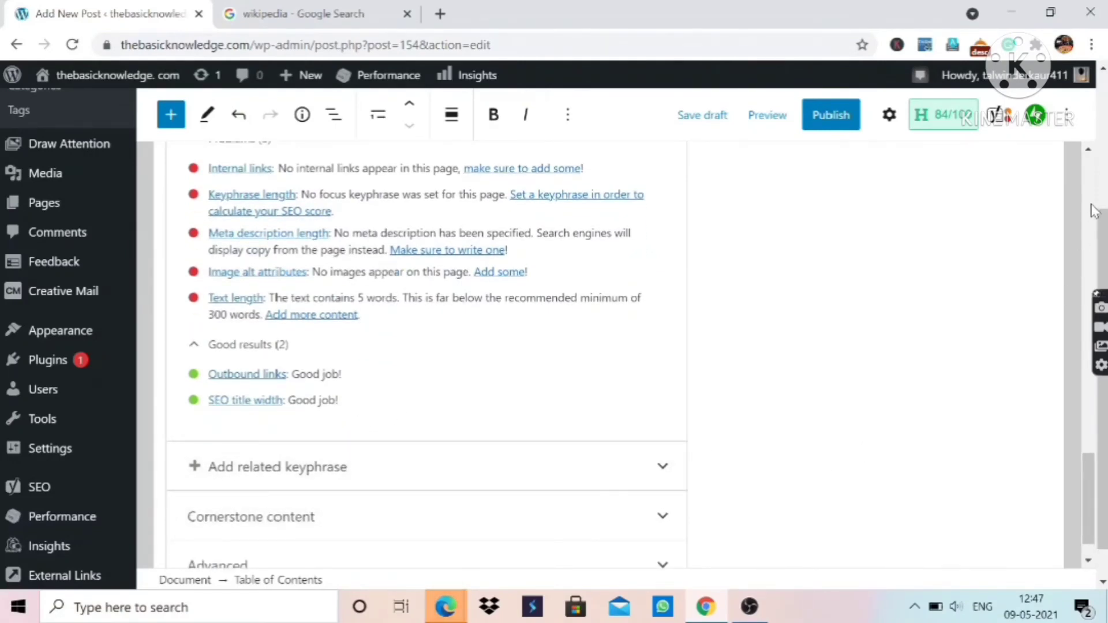
scroll(1091, 210, up, 6)
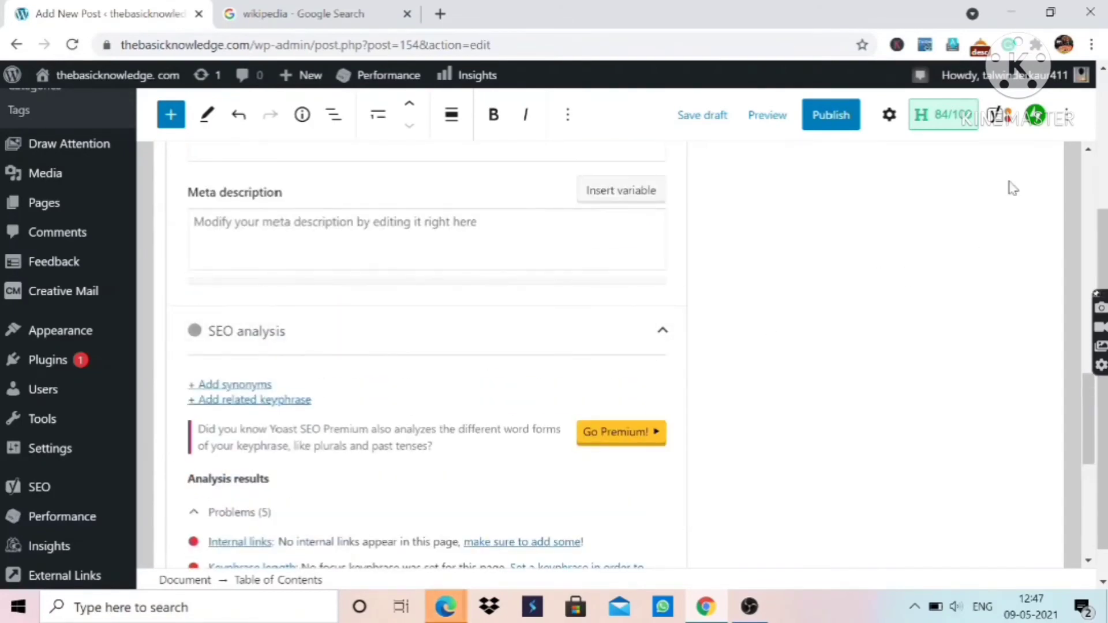
click(1087, 152)
scroll(701, 258, up, 5)
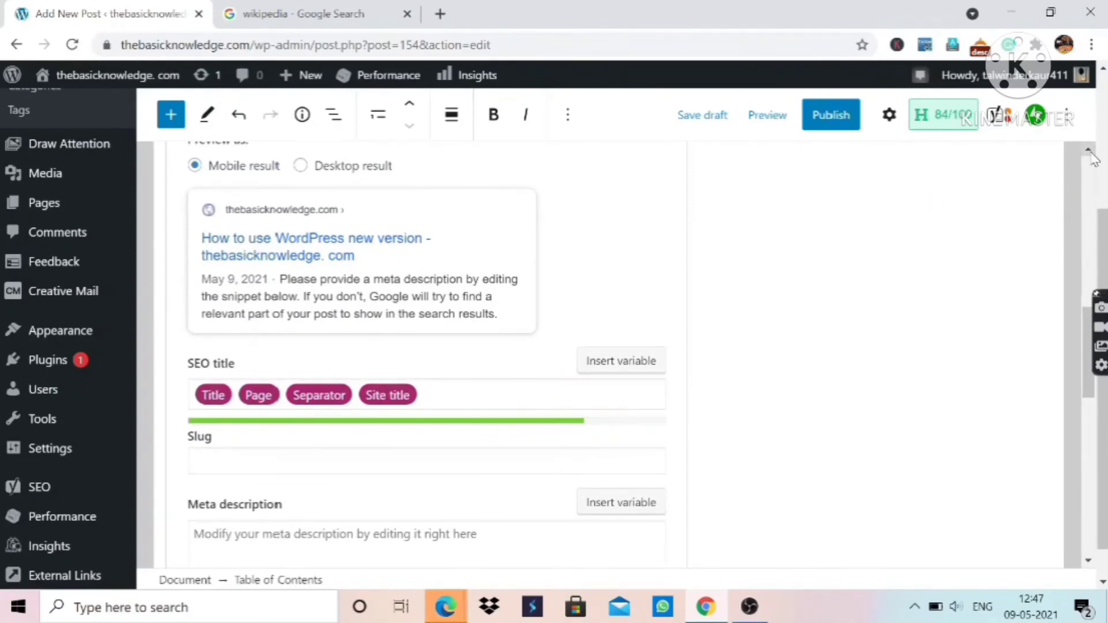
scroll(567, 339, up, 3)
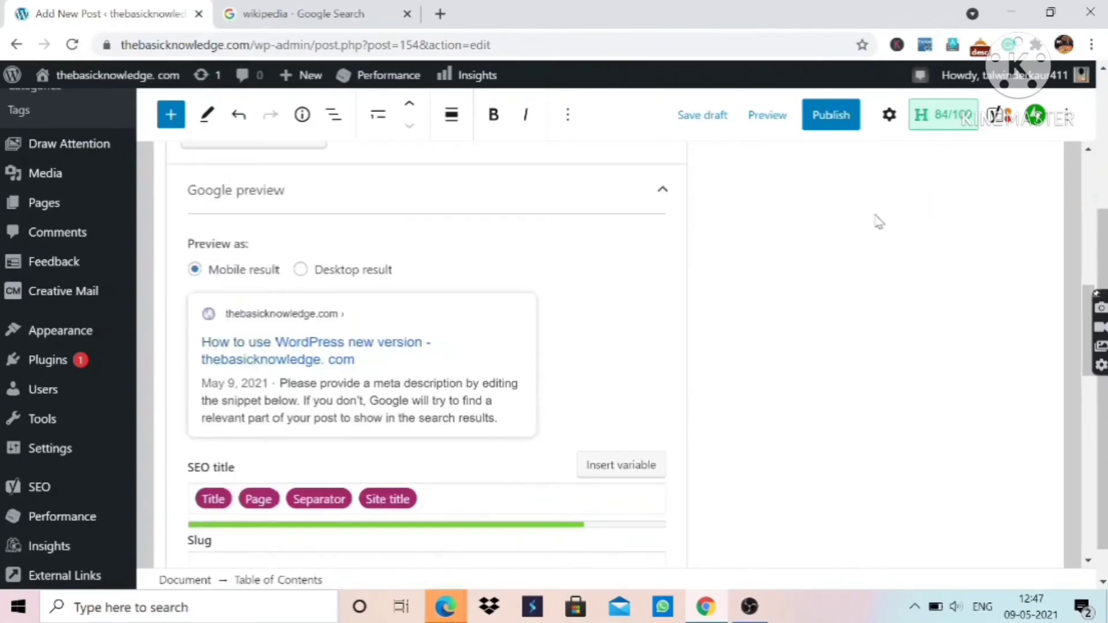
Review the problems and good results in the post's Yoast readability analysis.
click(1088, 150)
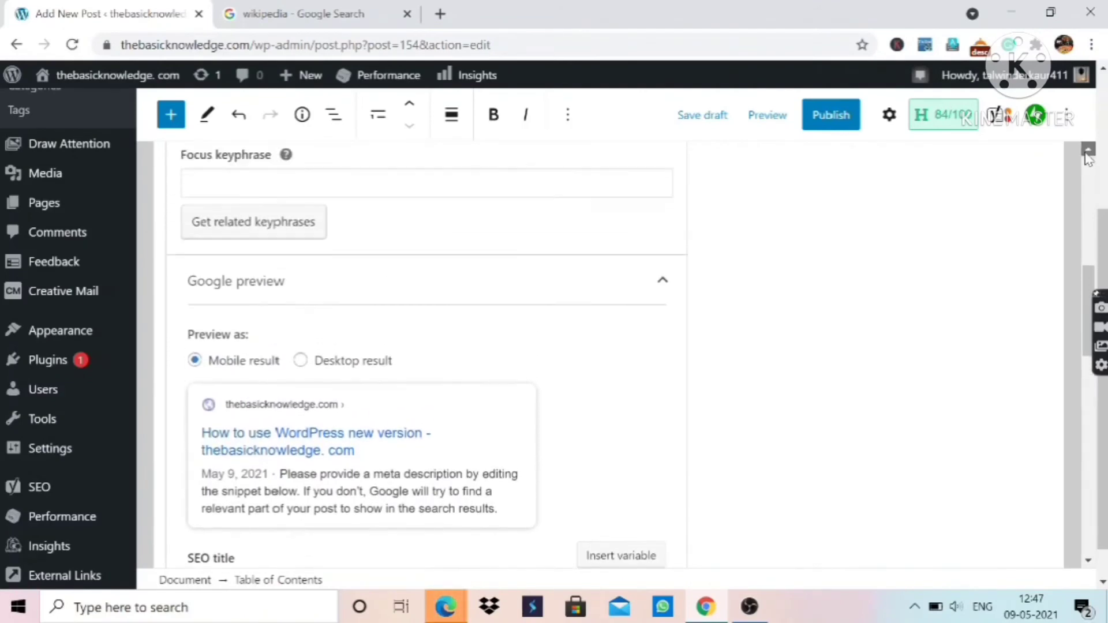
click(1088, 154)
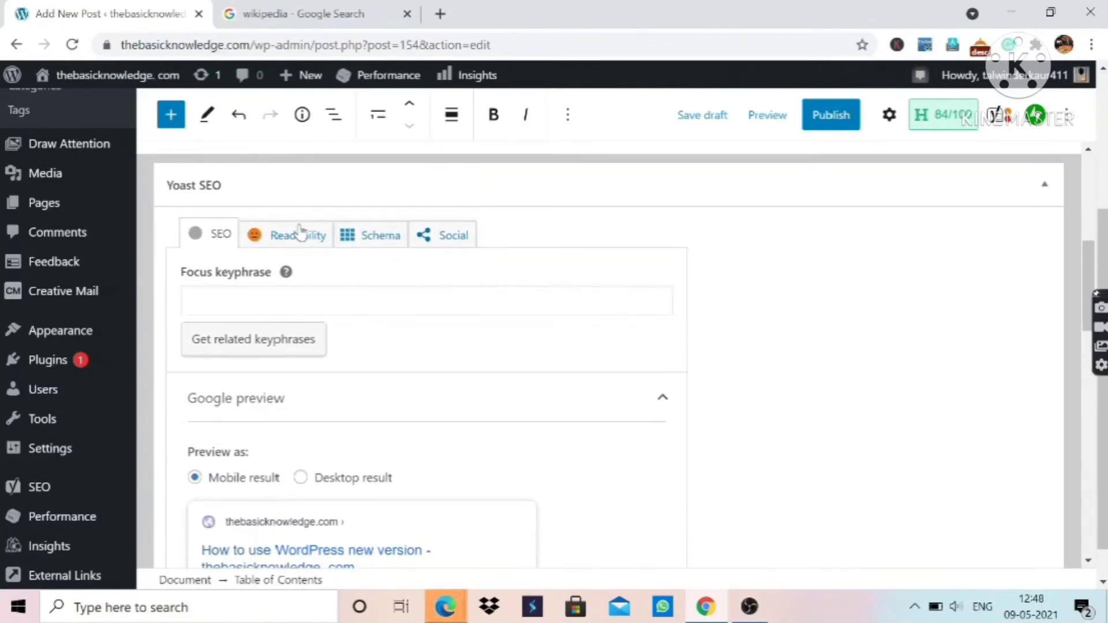
click(298, 232)
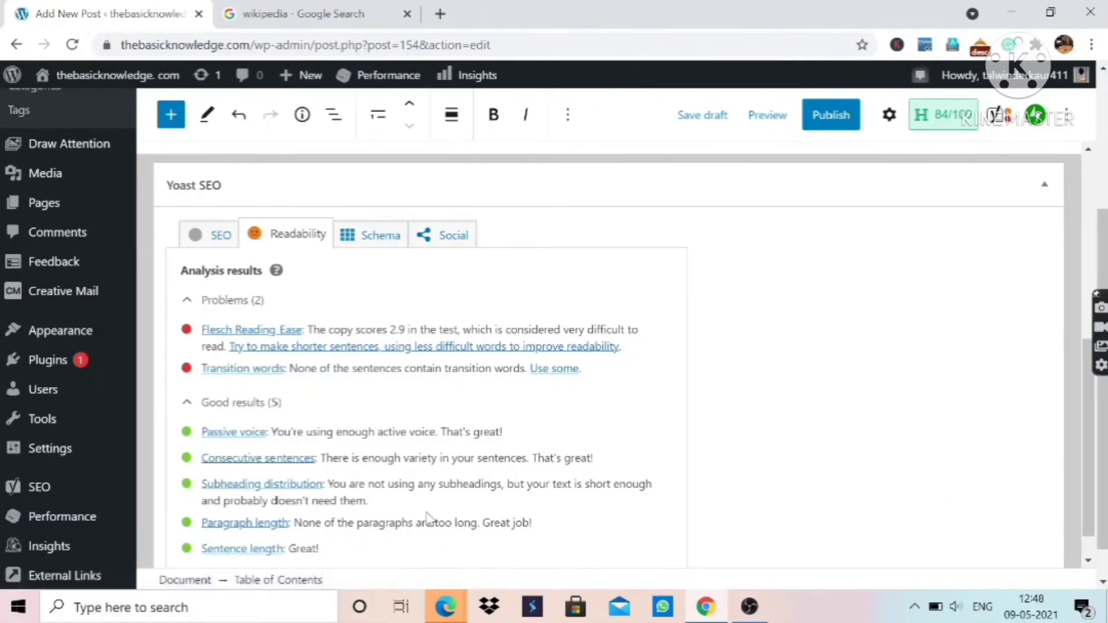
click(1087, 561)
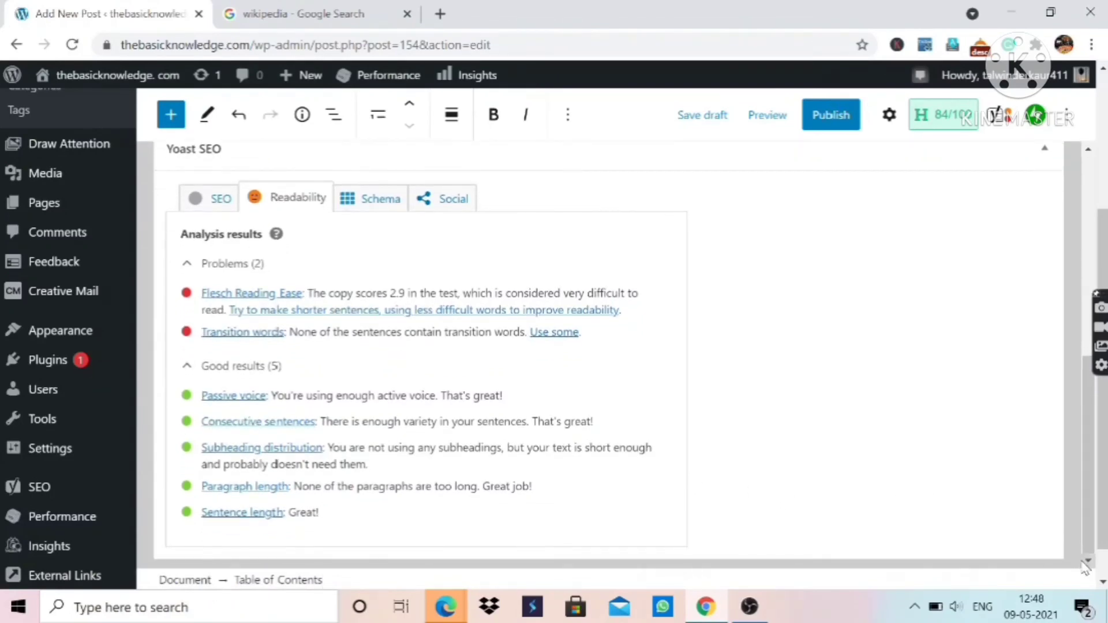
scroll(1085, 569, up, 10)
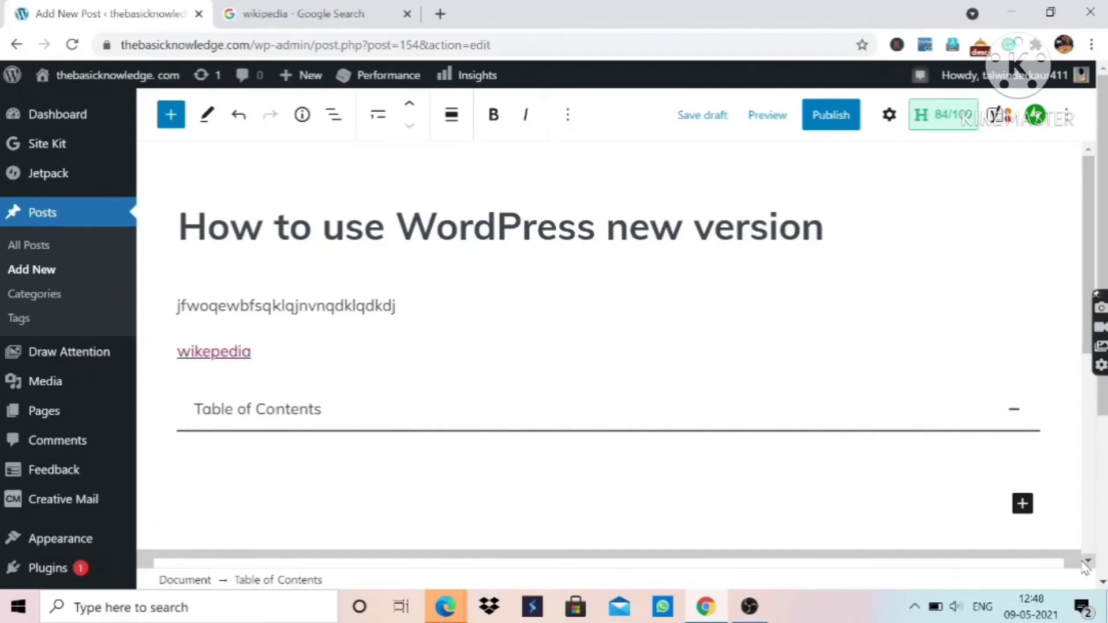
Add a bulleted List block below the Table of Contents with the item "jkacscasjlvdnjn" and an empty second bullet.
mouse_move(609, 328)
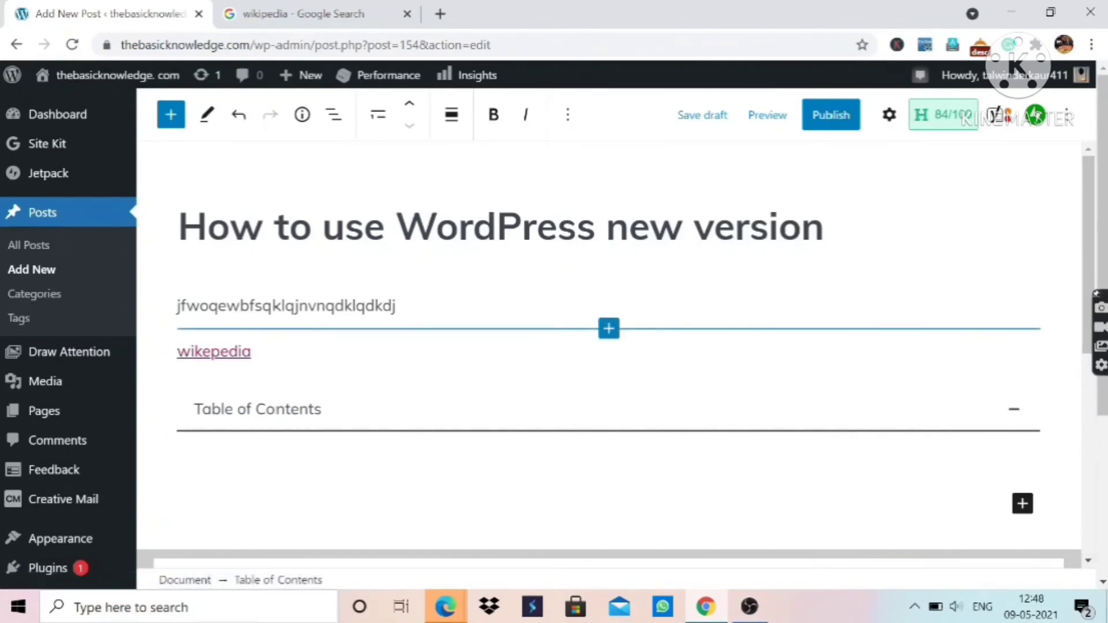
click(166, 118)
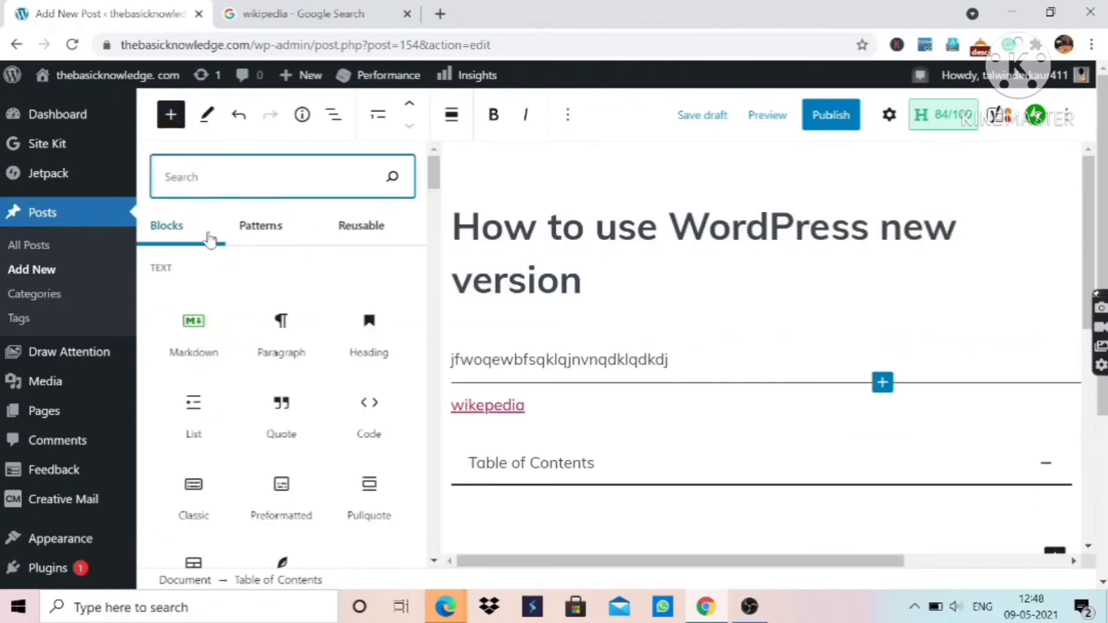
mouse_move(415, 461)
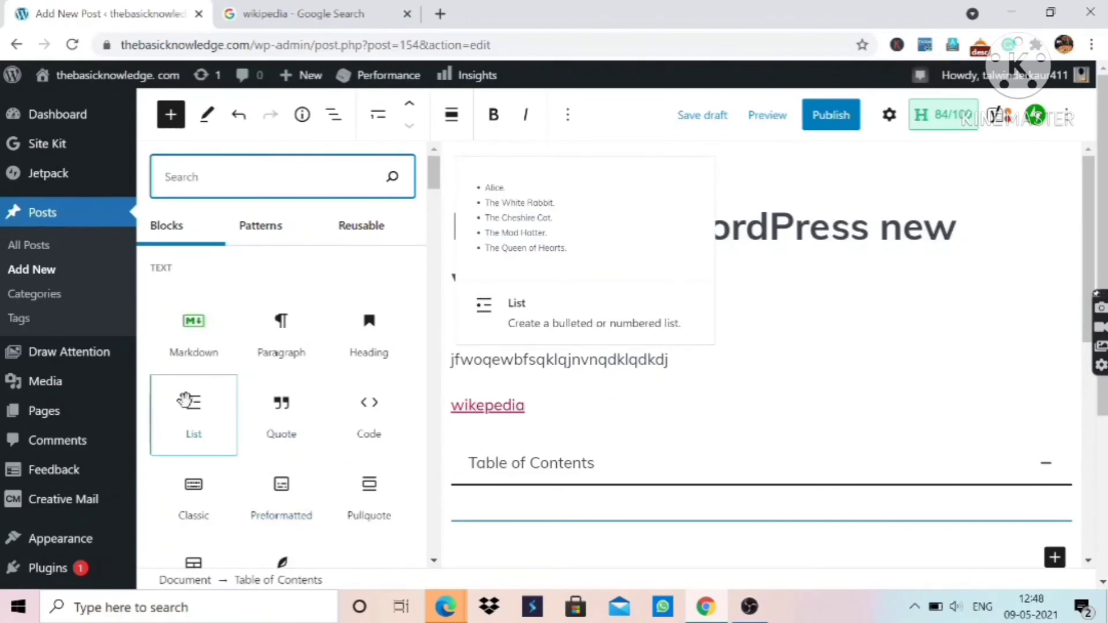
click(184, 399)
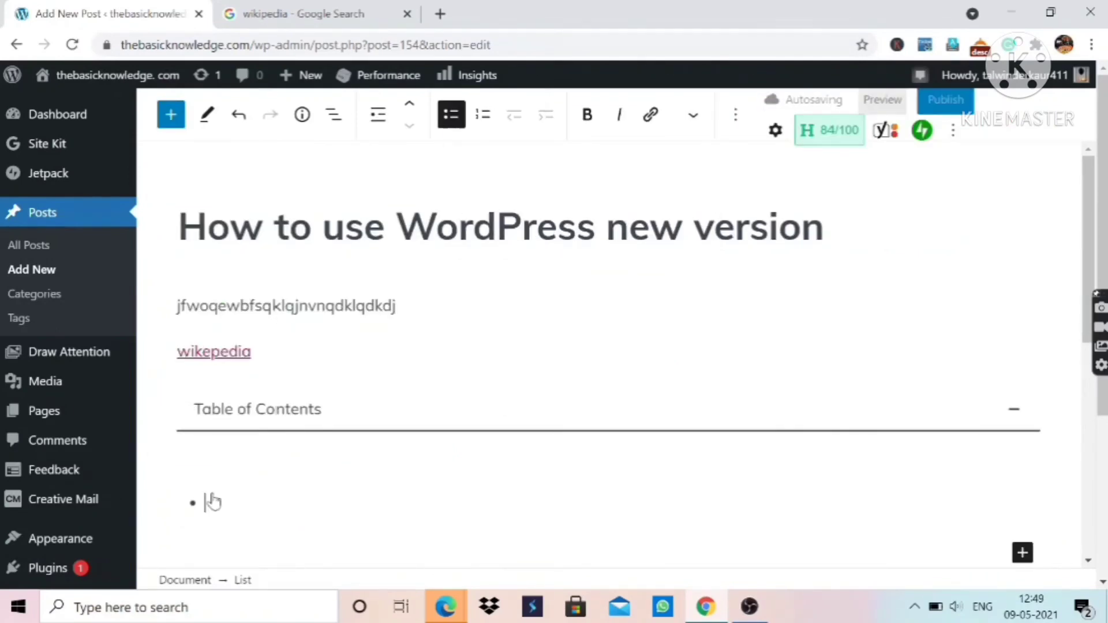
text(jkacscasjlvdnjn)
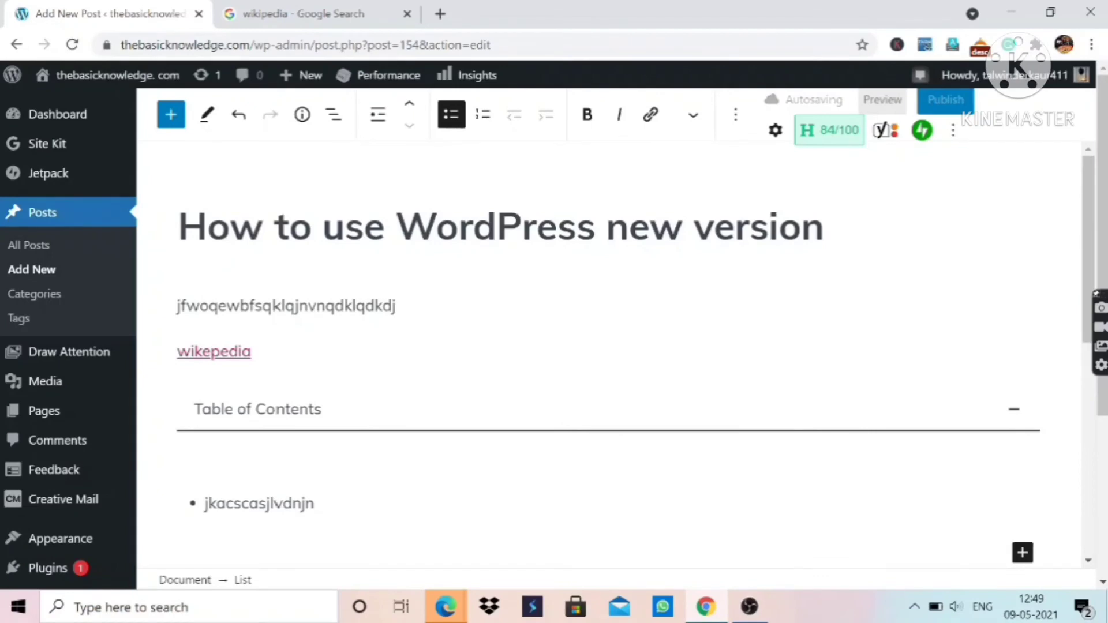
click(330, 519)
click(316, 504)
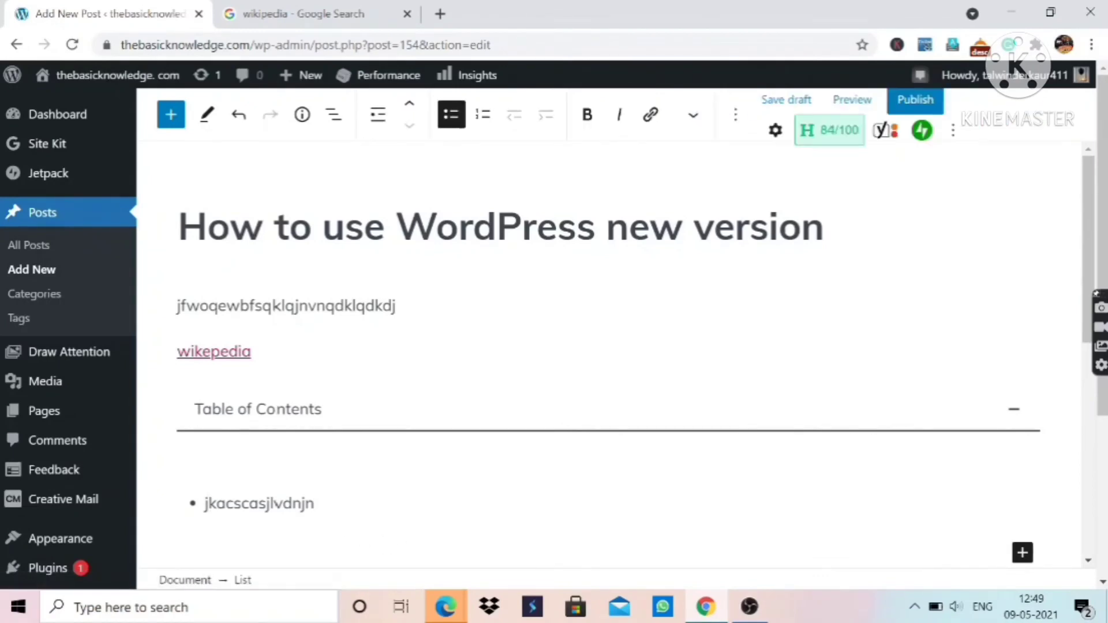
key(Return)
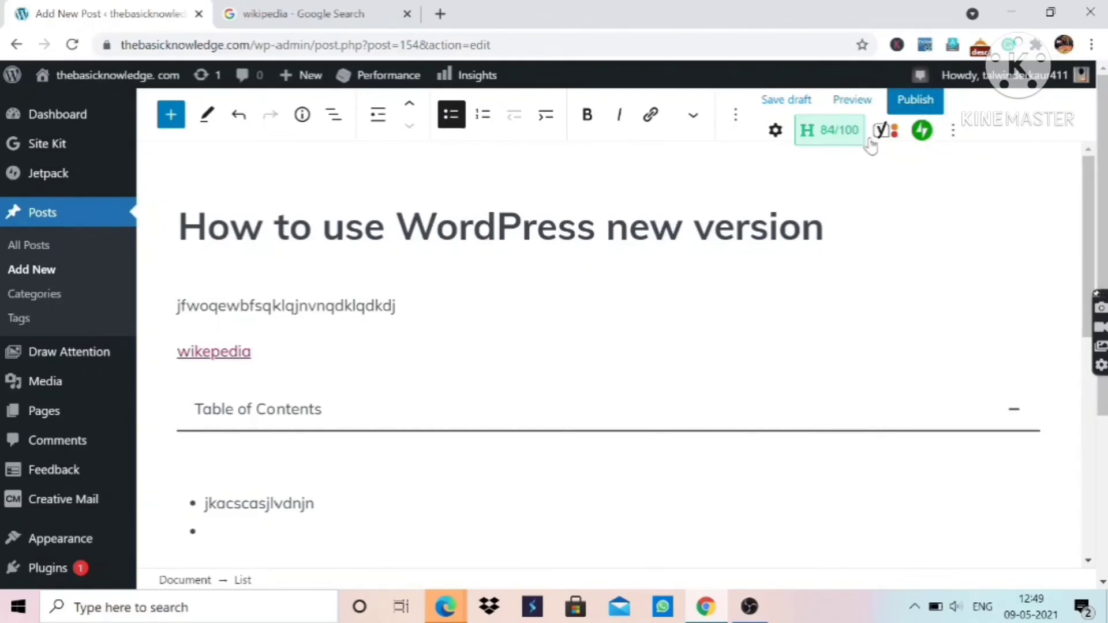
Open the post-level settings and assign the post to the Wordpress category.
click(777, 131)
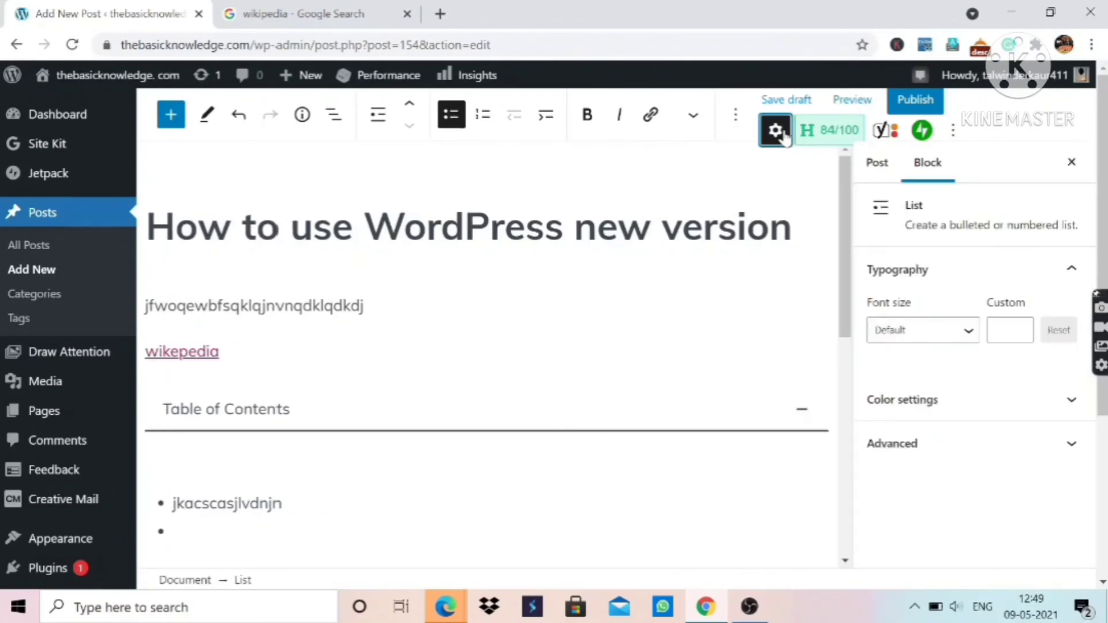
click(868, 180)
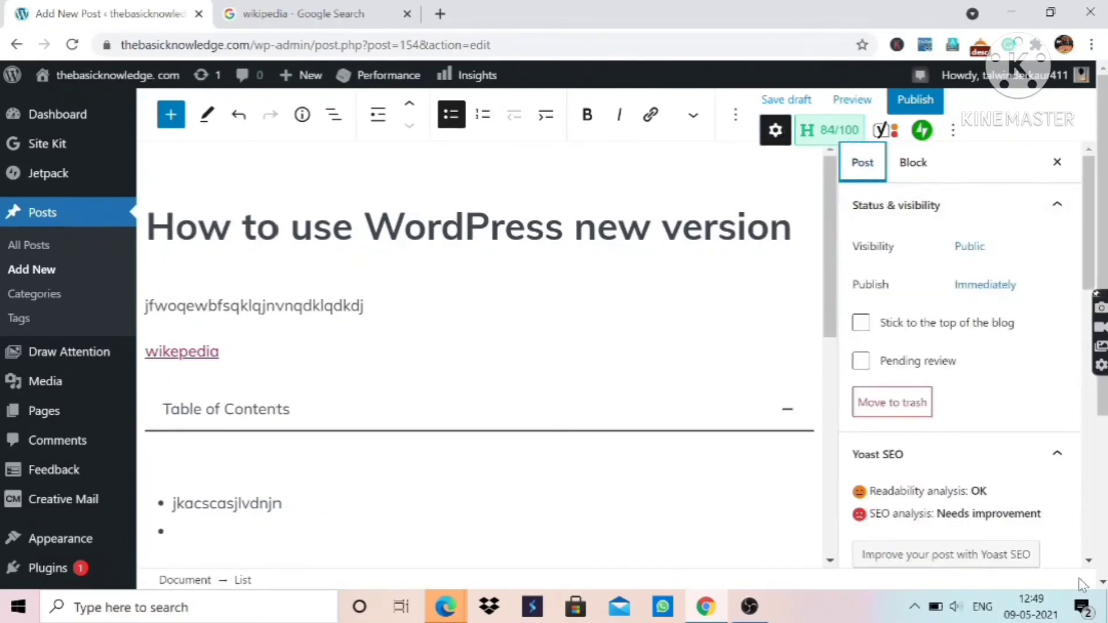
click(1089, 561)
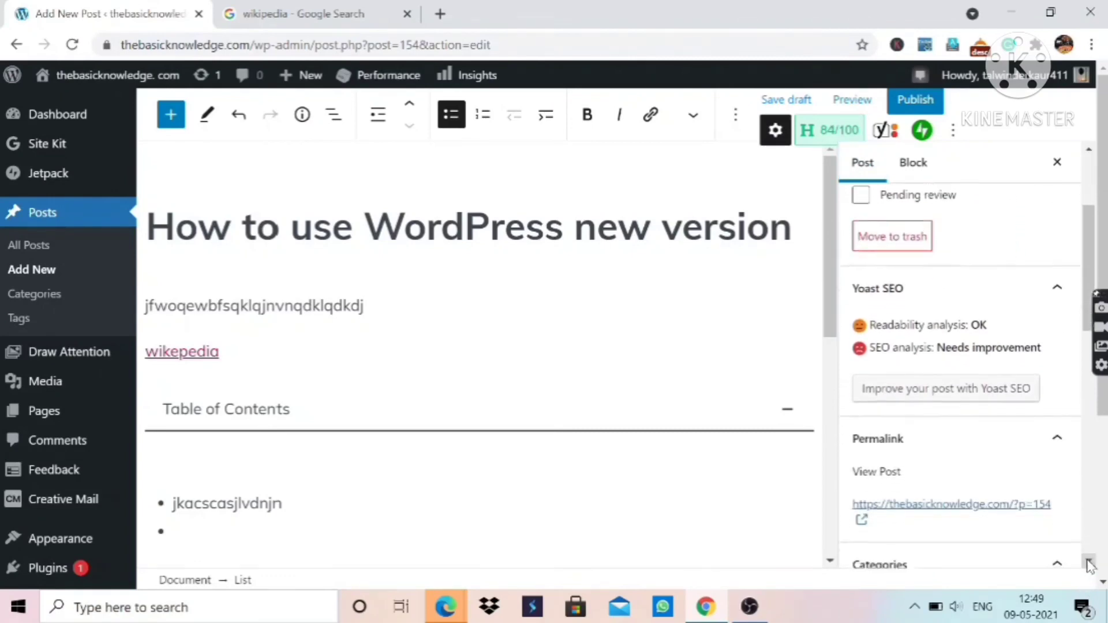
scroll(1090, 563, down, 6)
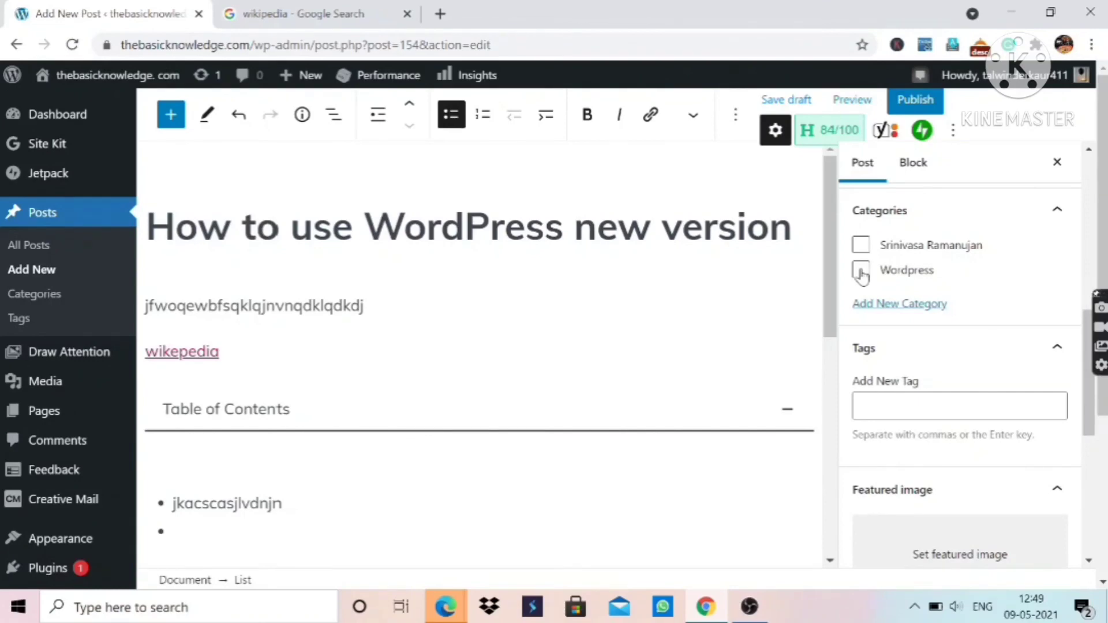
click(861, 271)
Look through the post's tags, featured image, excerpt and discussion settings, and close the settings.
click(924, 407)
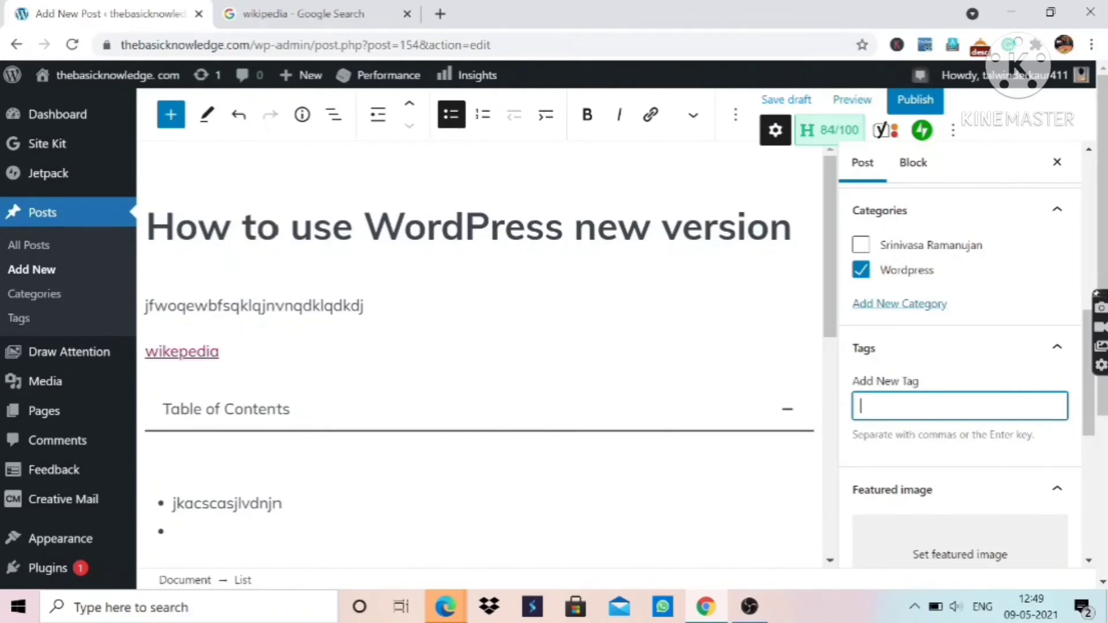
click(1089, 560)
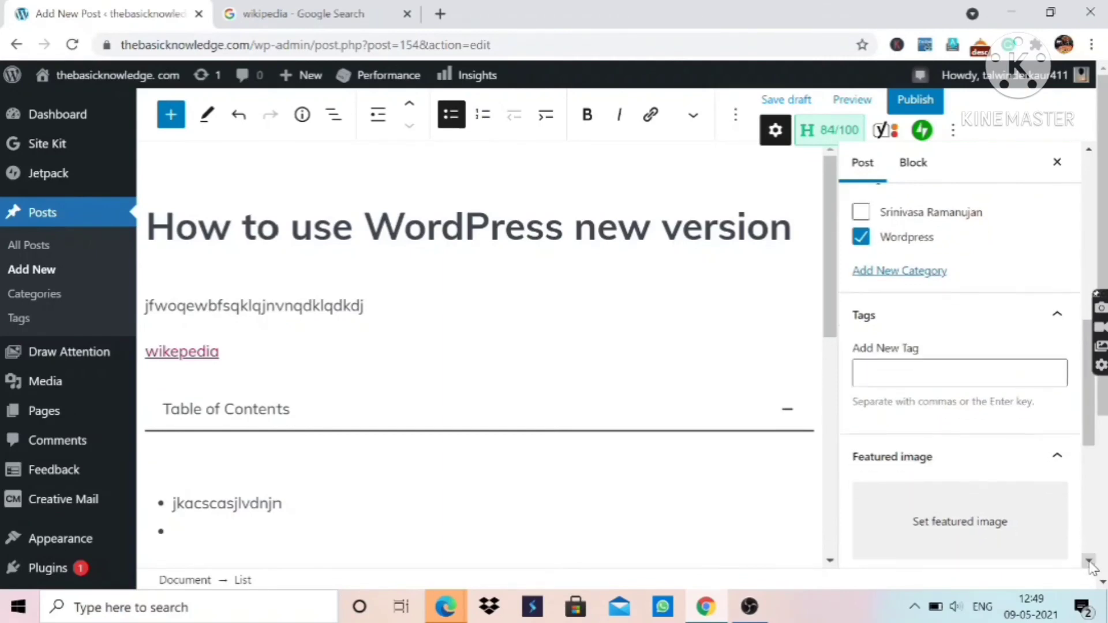
scroll(1089, 562, down, 3)
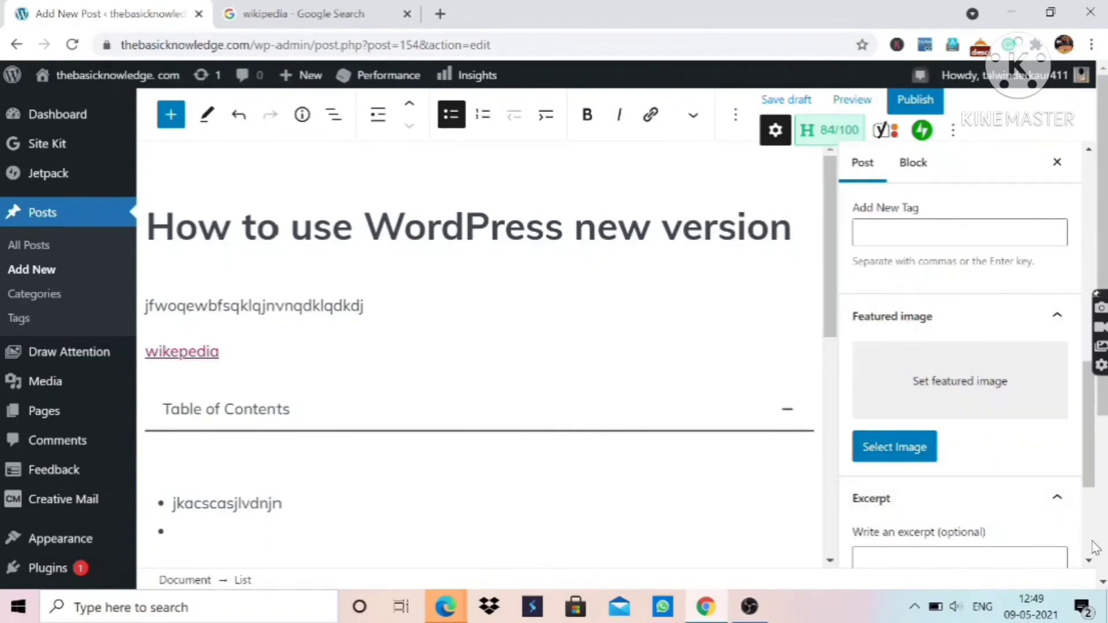
scroll(1095, 547, down, 4)
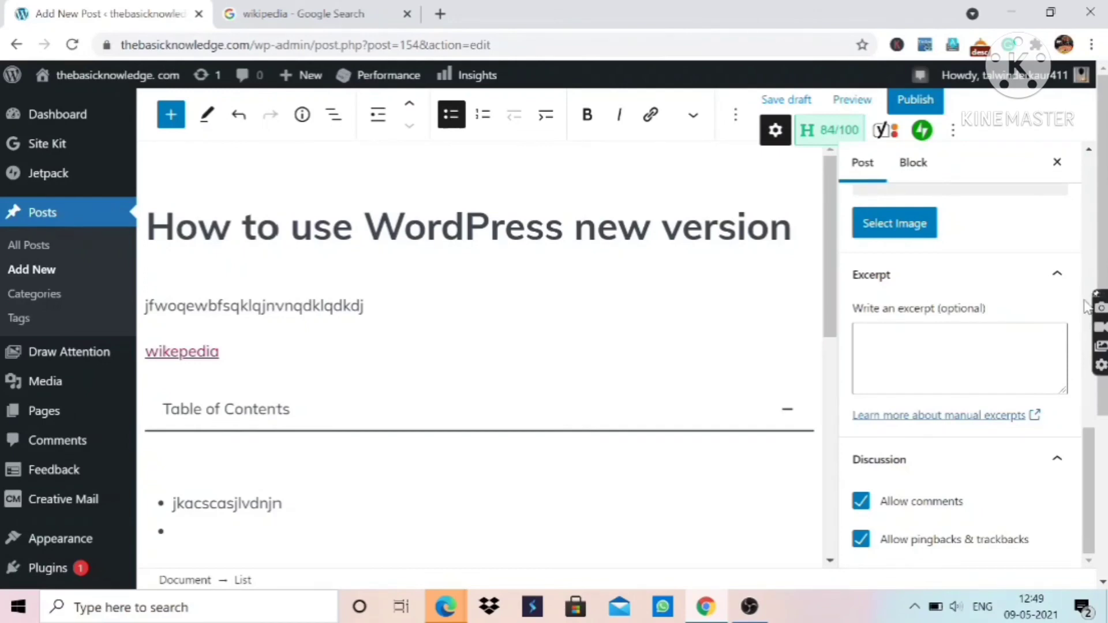
scroll(1083, 311, up, 8)
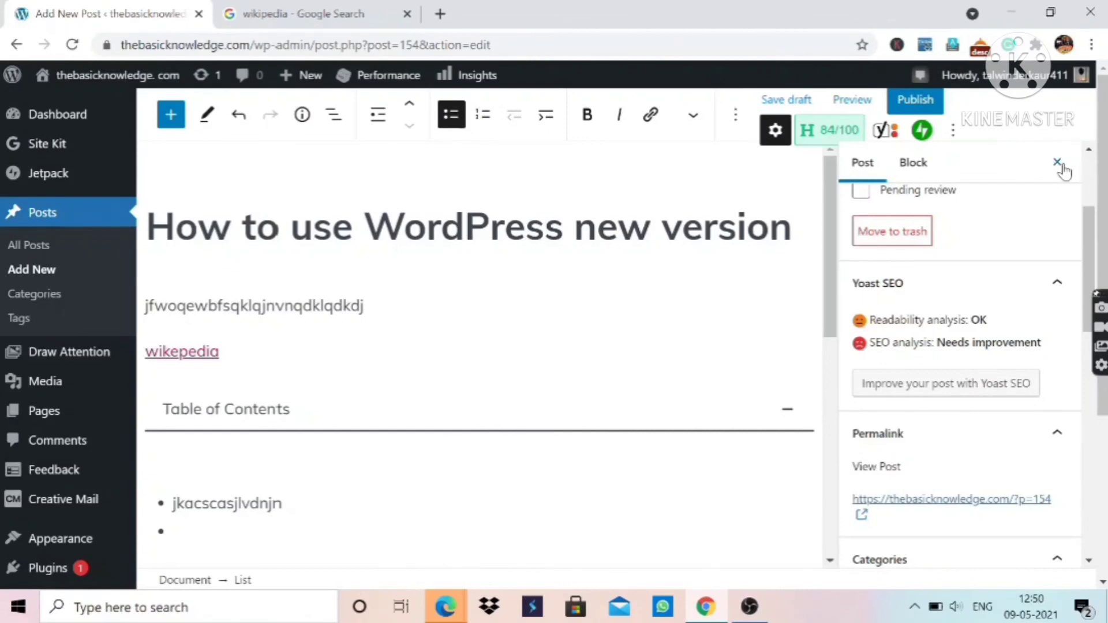
click(1060, 164)
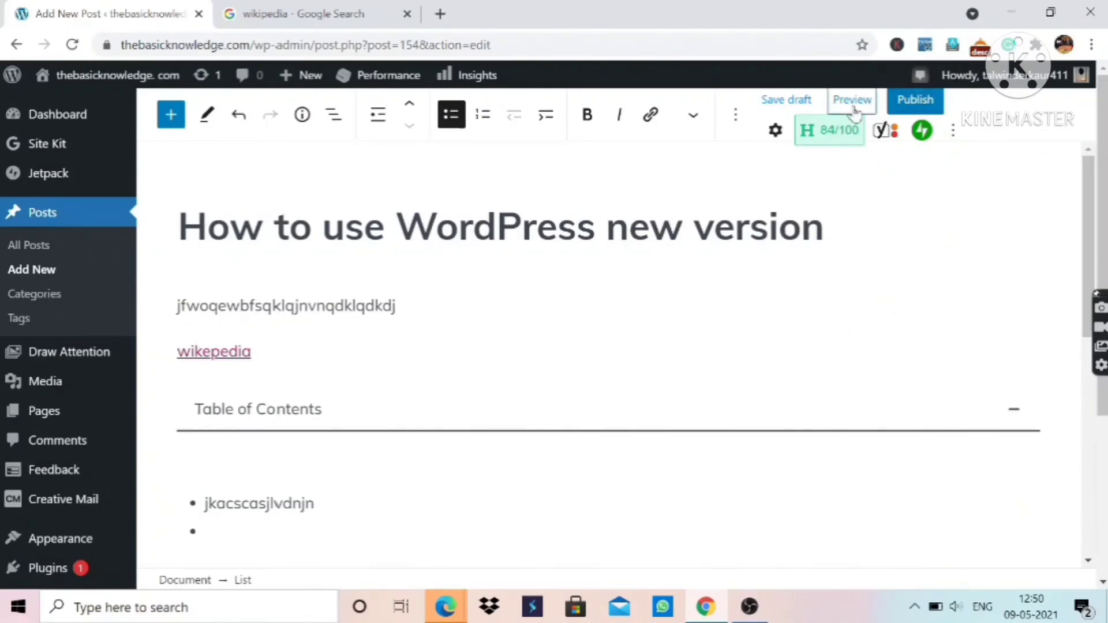
Switch the post preview to the Mobile layout and look through the whole page.
click(805, 112)
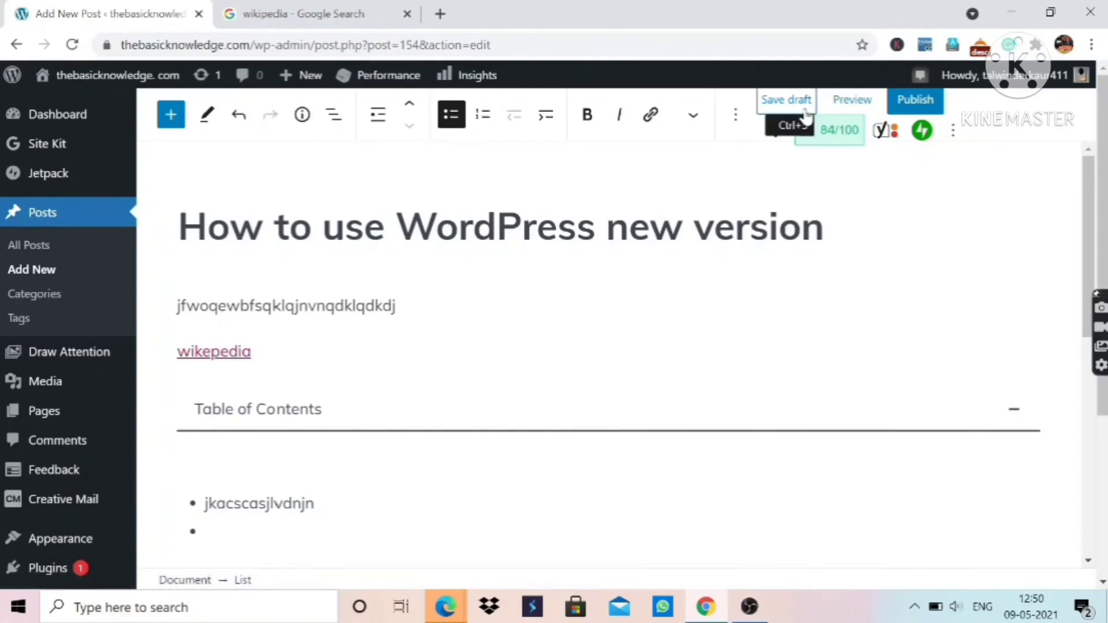
click(843, 104)
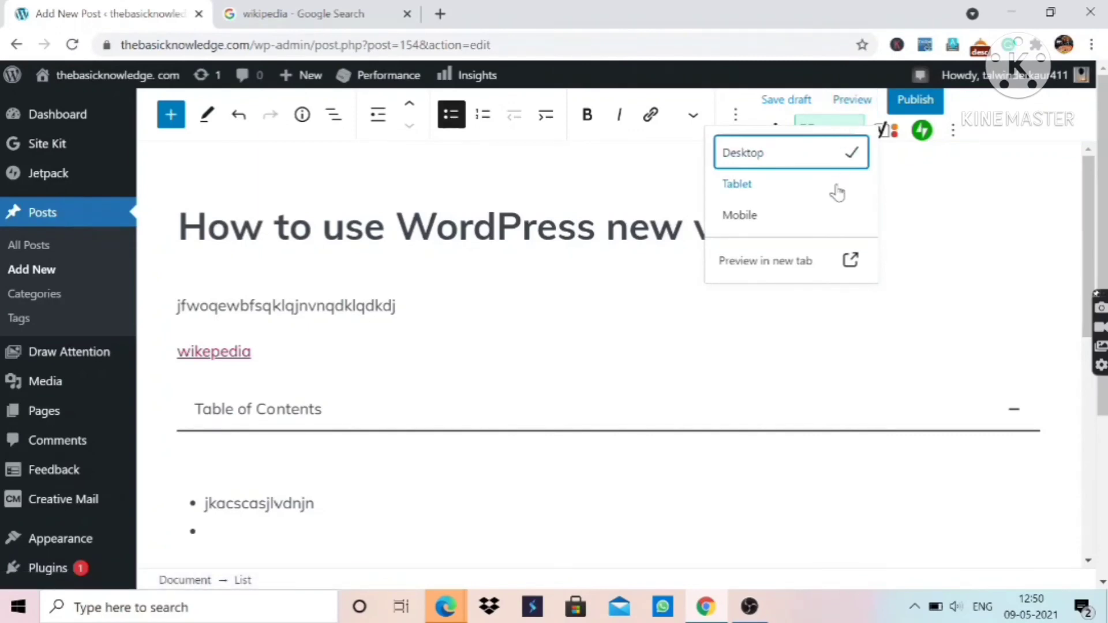
click(832, 226)
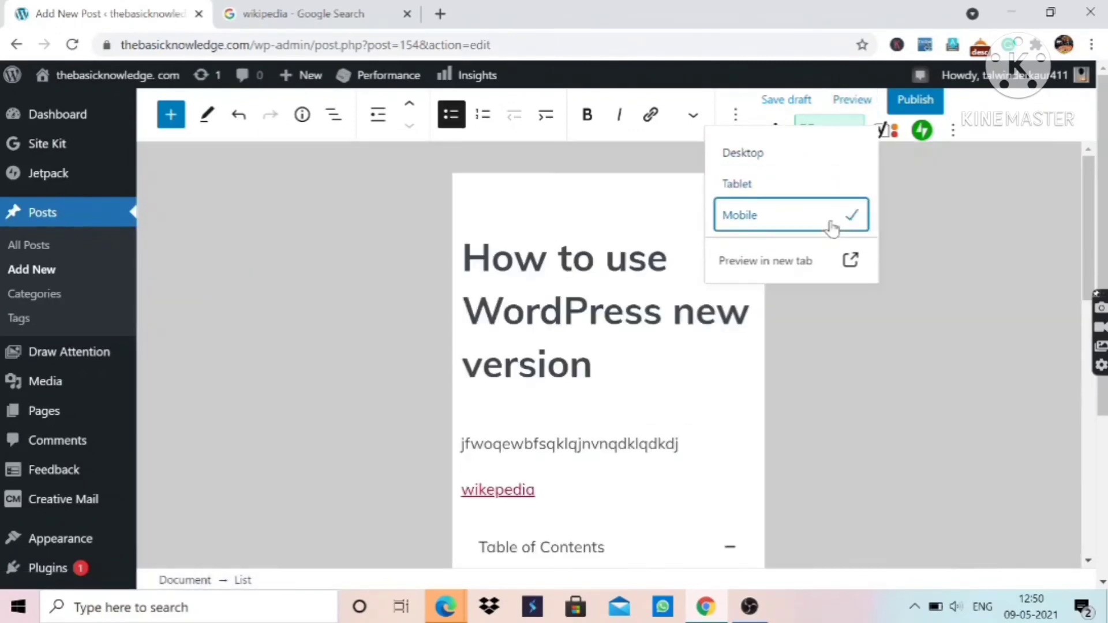
click(1089, 561)
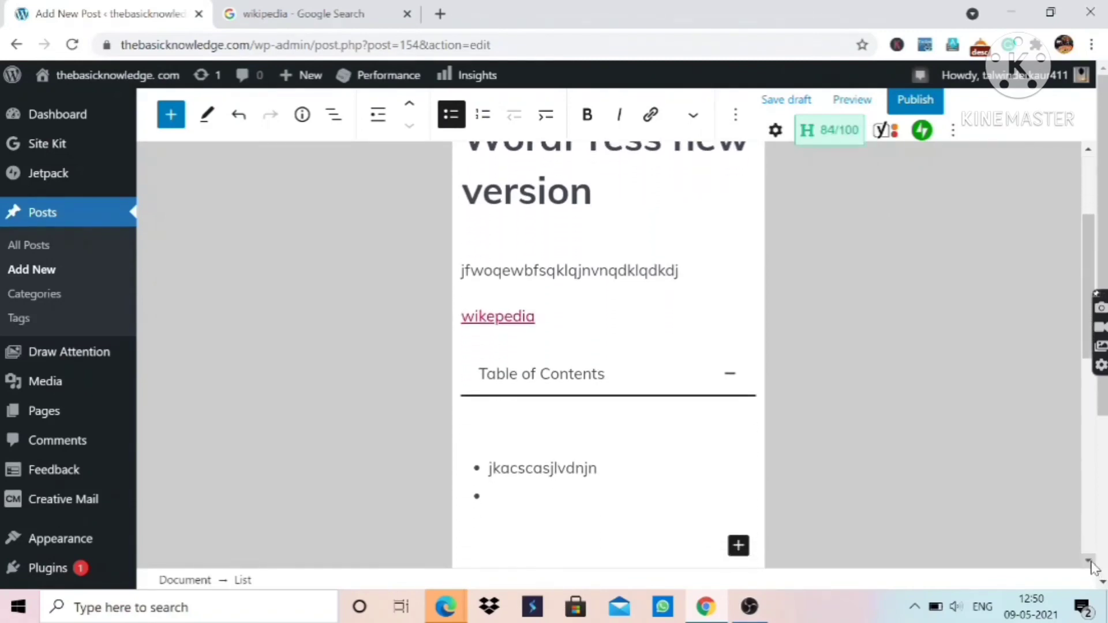
click(1091, 562)
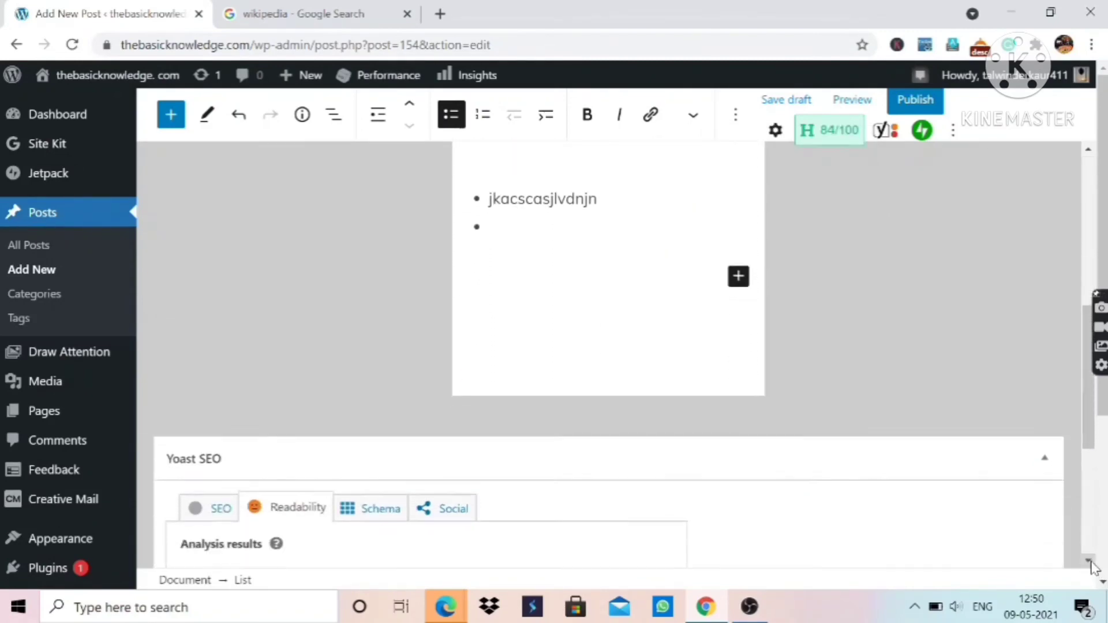
click(1090, 562)
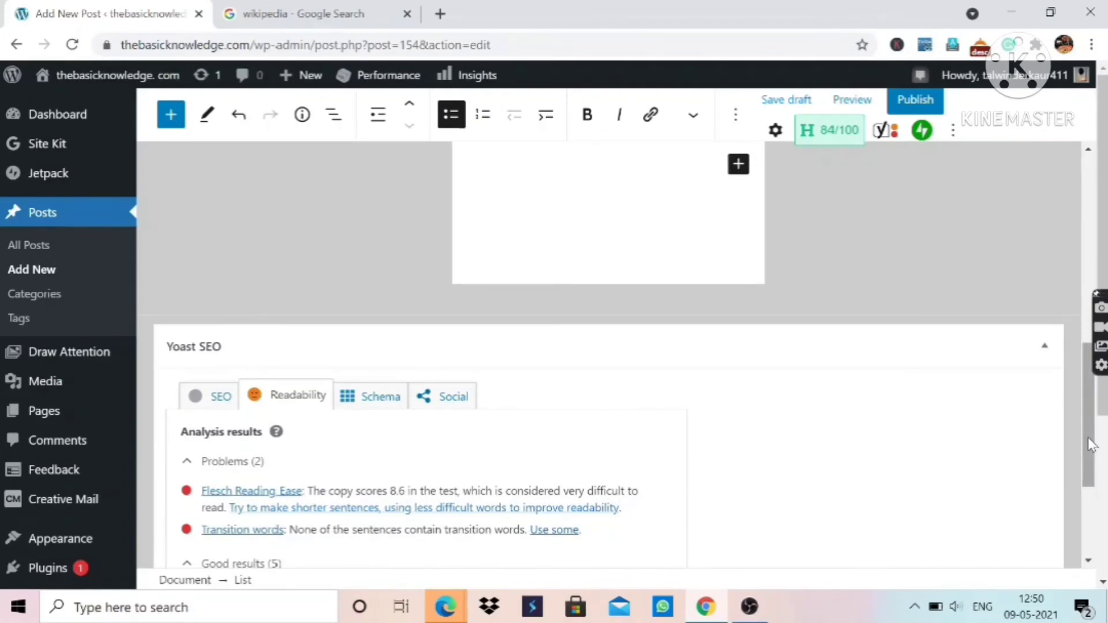
click(1089, 282)
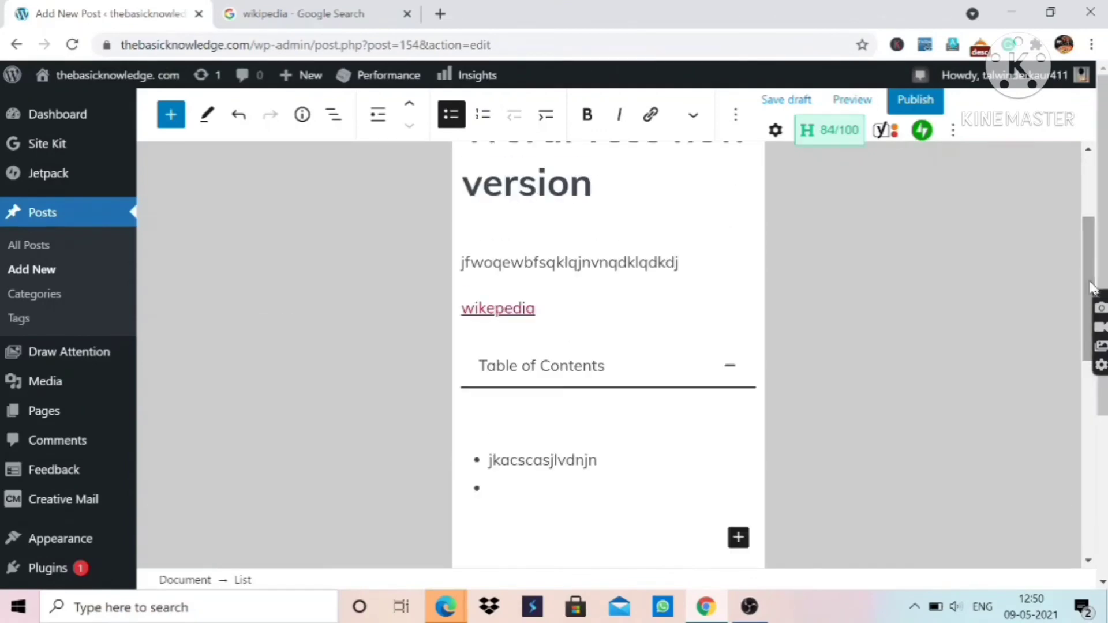
click(1093, 192)
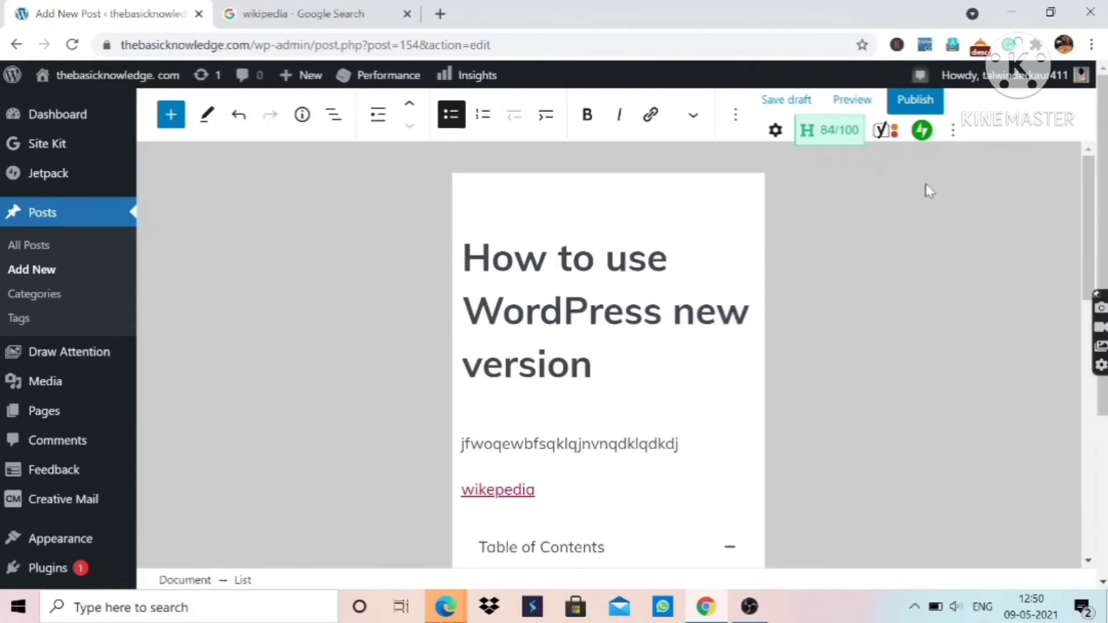